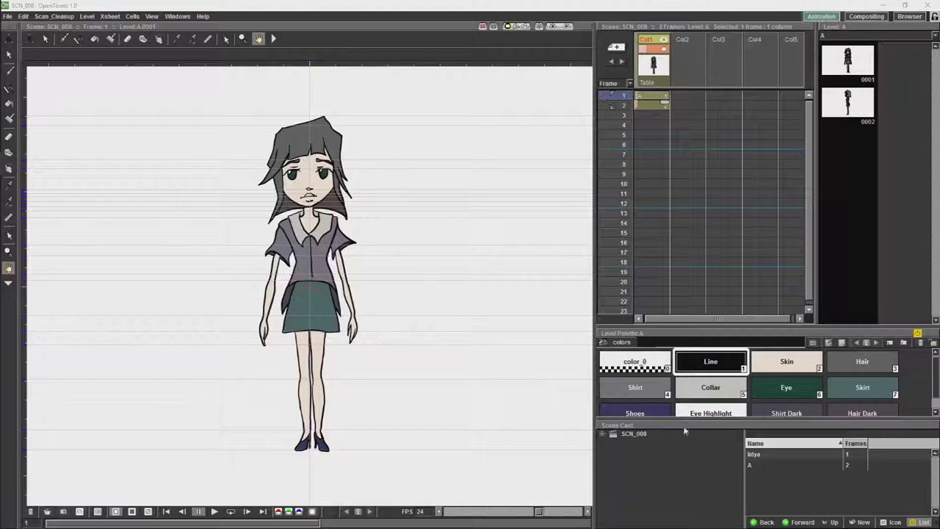
- Undock the Scene Cast panel into a floating window over the viewer
left_click_drag(689, 427, 402, 250)
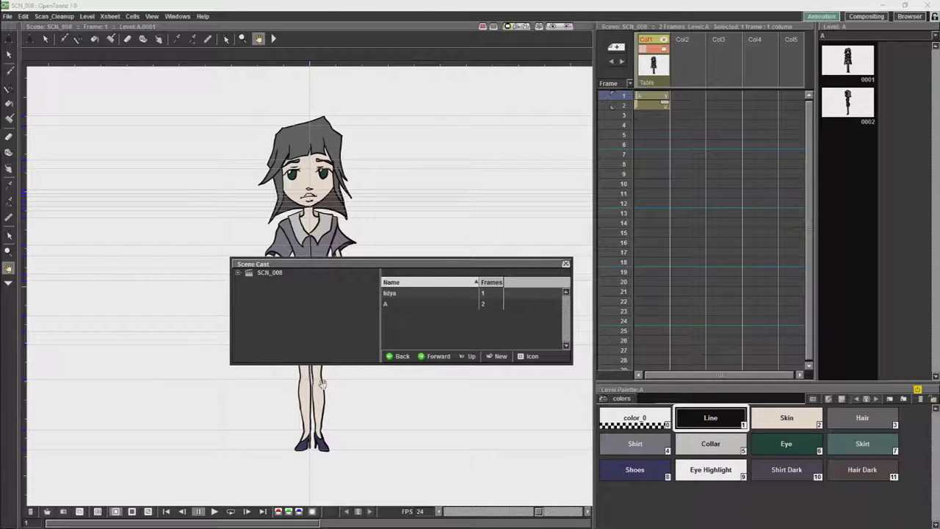
- Dock the Scene Cast under the Level Palette, shortening the Xsheet and enlarging the cast area
left_click(909, 17)
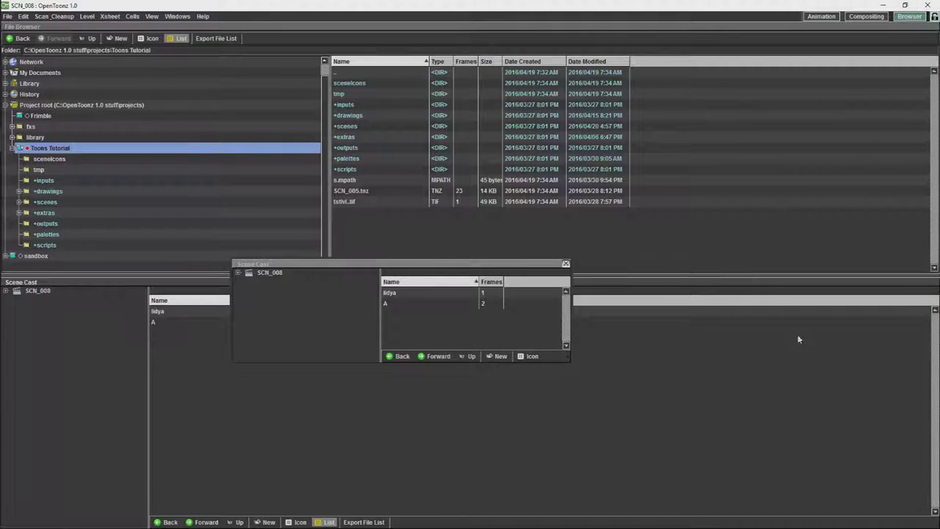
left_click(822, 17)
left_click_drag(455, 265, 808, 498)
left_click_drag(767, 455, 764, 444)
left_click_drag(786, 344, 786, 317)
left_click_drag(756, 445, 758, 423)
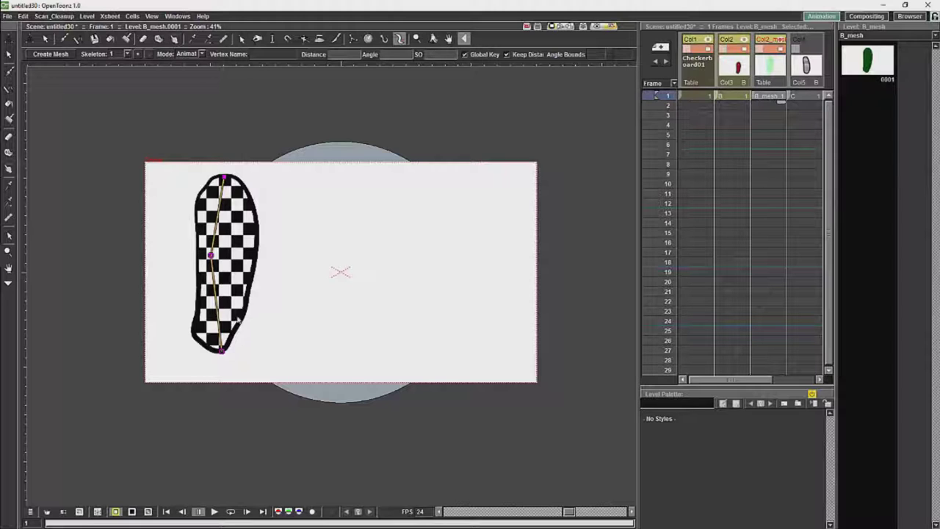
- Rotate the mesh skeleton's bottom vertex up-right to about 72.34°, bending the lower limb
left_click(222, 350)
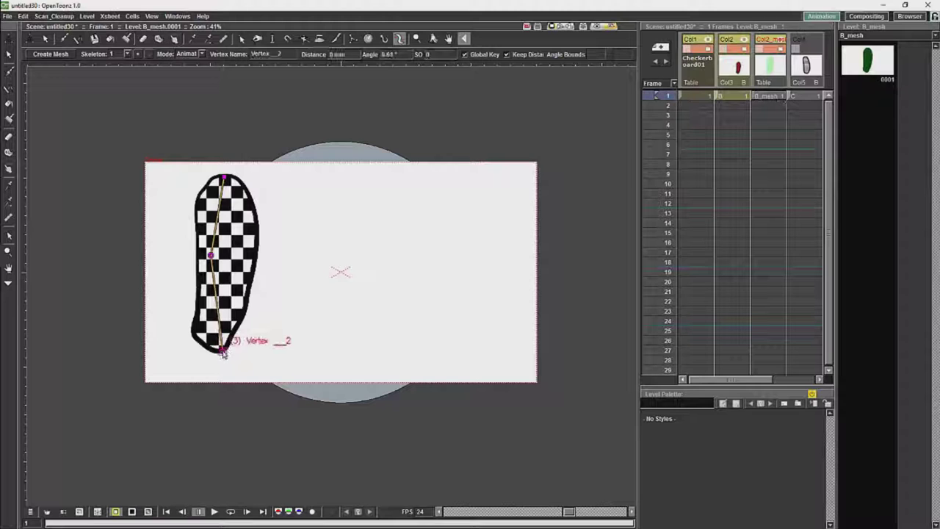
left_click_drag(224, 353, 303, 284)
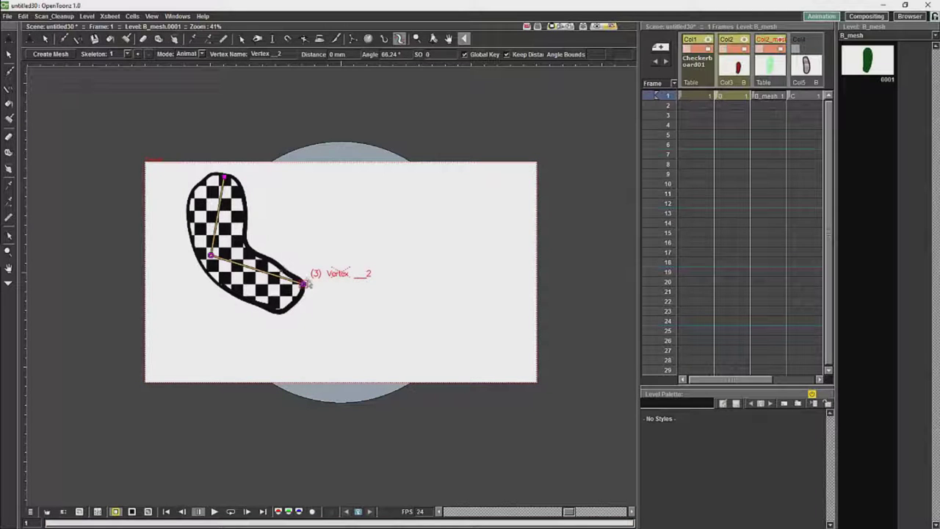
left_click_drag(306, 284, 236, 349)
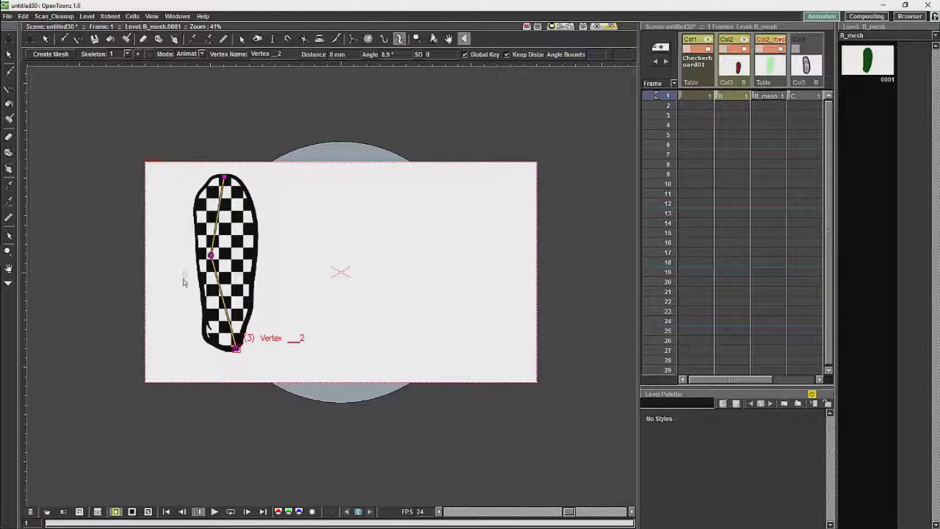
left_click_drag(241, 353, 295, 300)
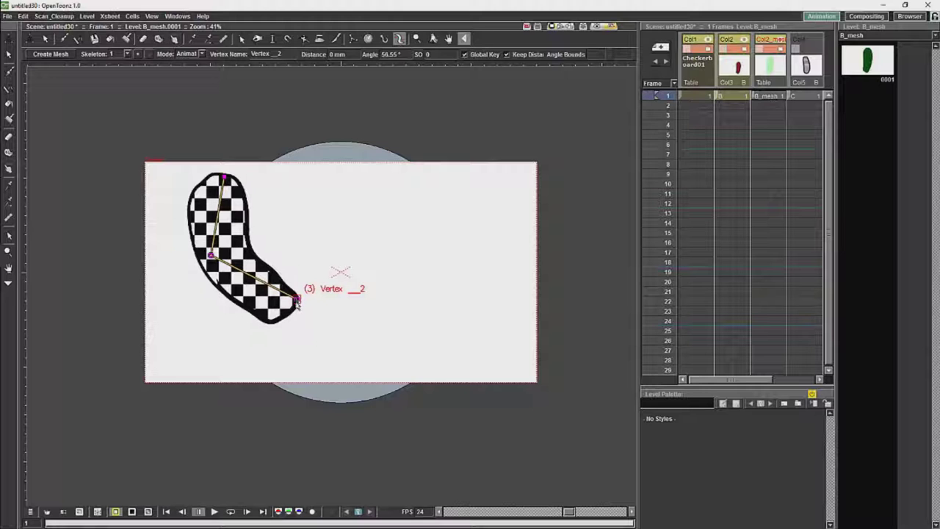
left_click_drag(297, 302, 305, 275)
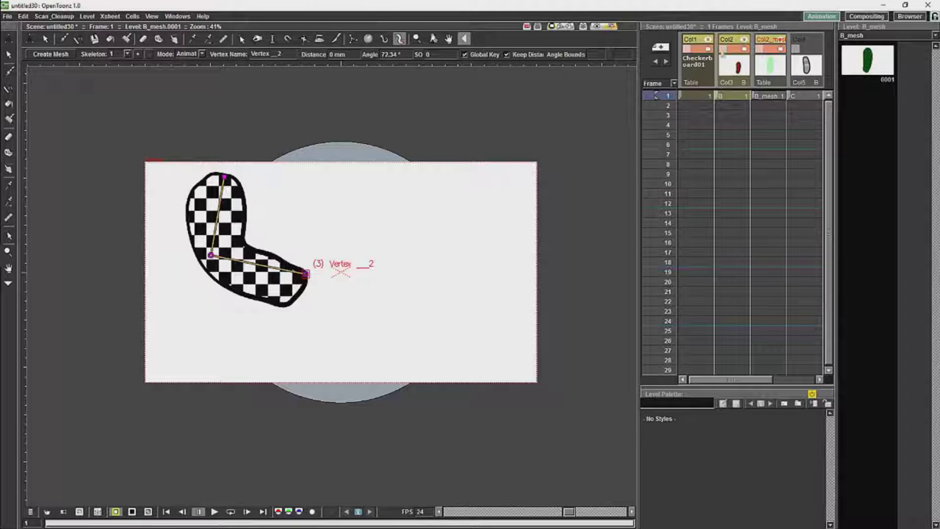
- Make level C current and open color_2's Style Editor on the Texture tab
left_click(808, 51)
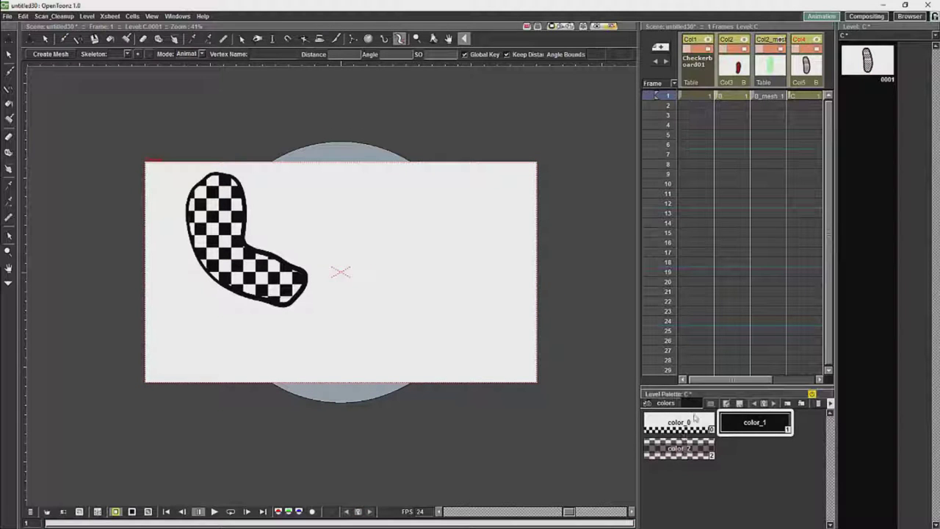
right_click(681, 454)
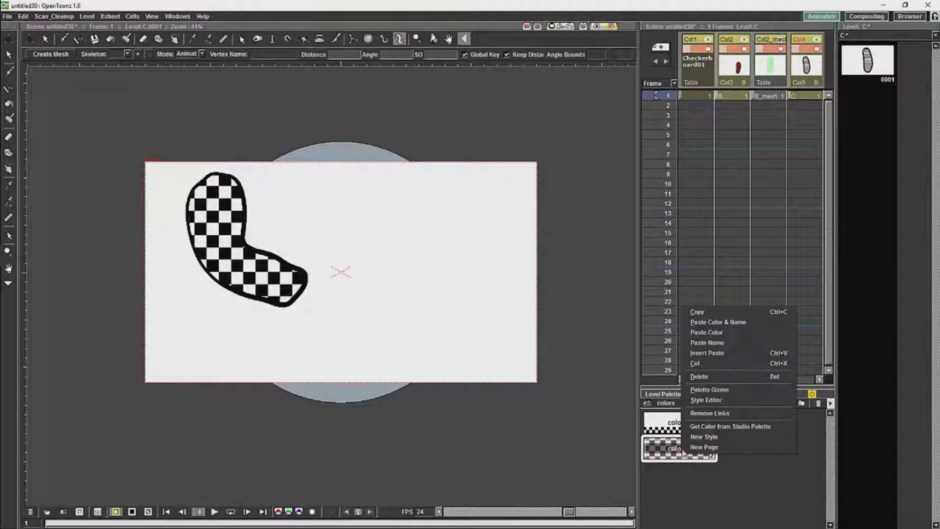
left_click(707, 400)
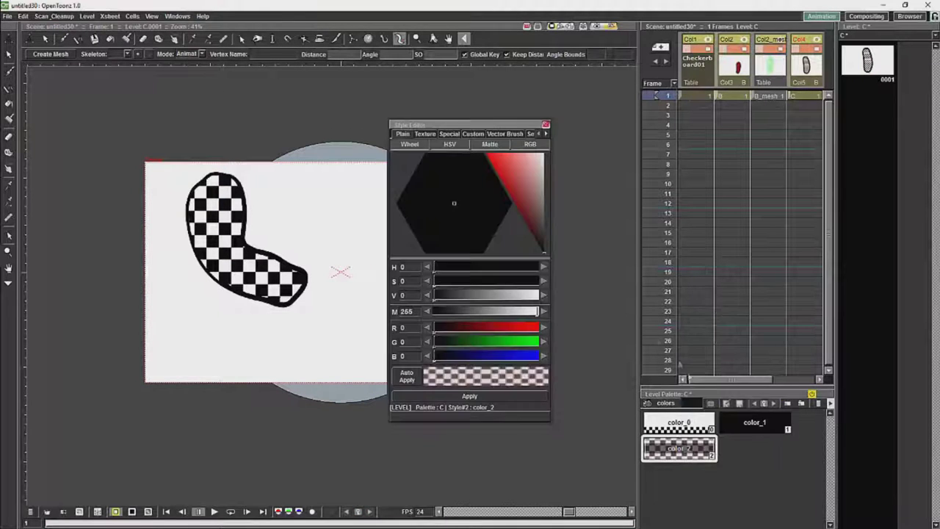
left_click(521, 124)
left_click_drag(505, 127, 594, 115)
left_click(507, 122)
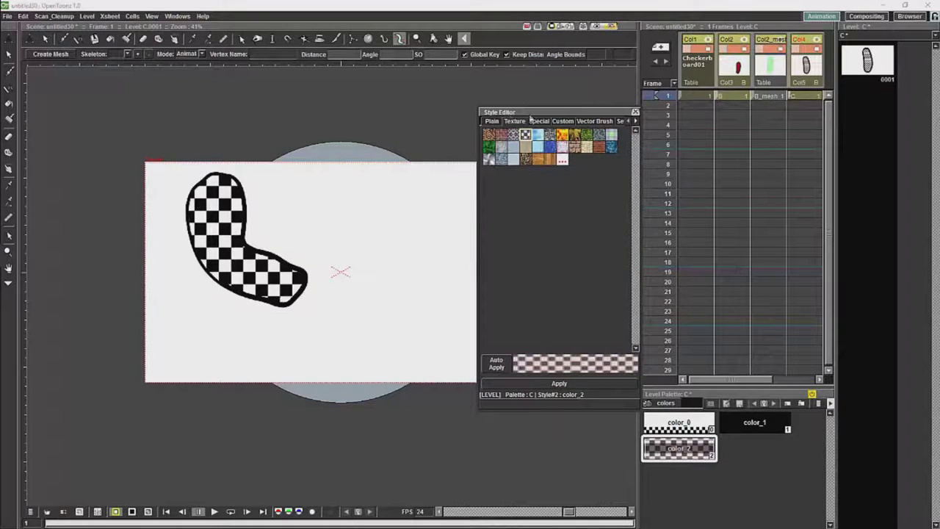
left_click_drag(535, 114, 817, 229)
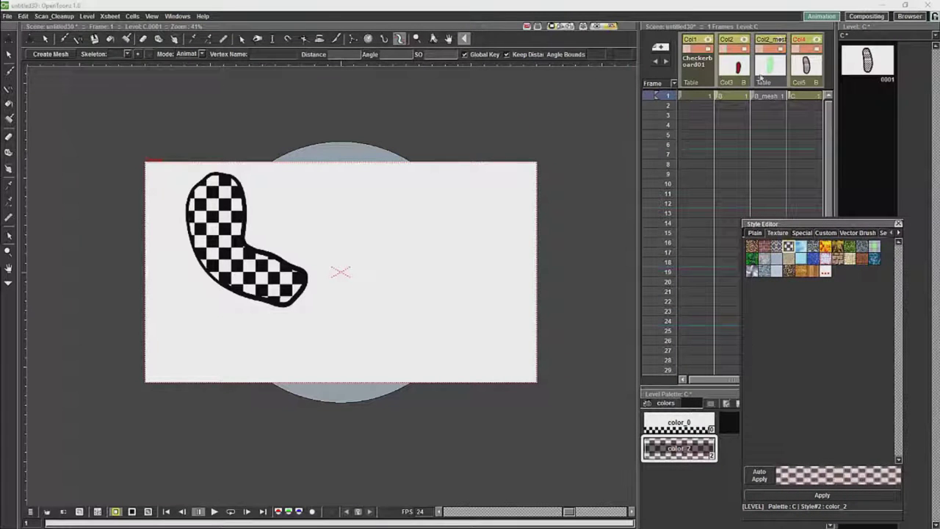
- Select frame 1 of column C, park the Style Editor beside the canvas, and toggle the viewer display mode
left_click(802, 97)
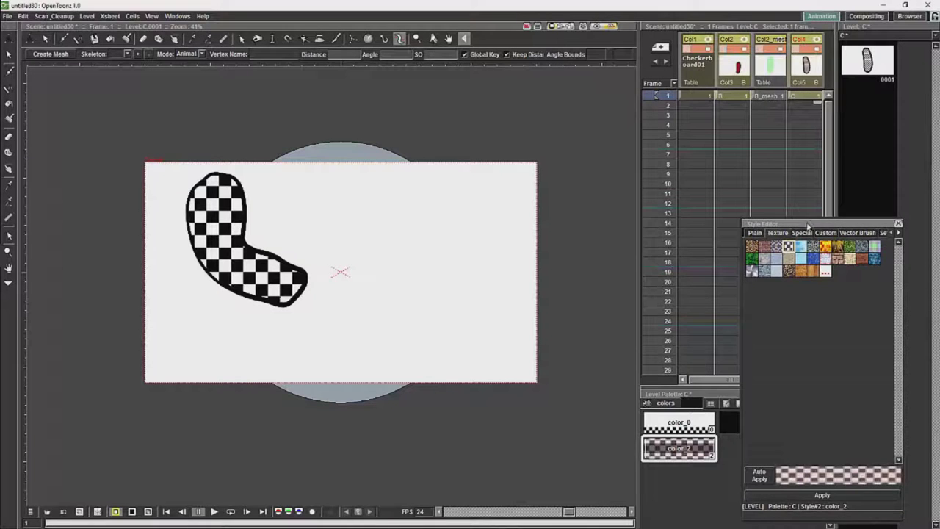
left_click_drag(812, 226, 614, 238)
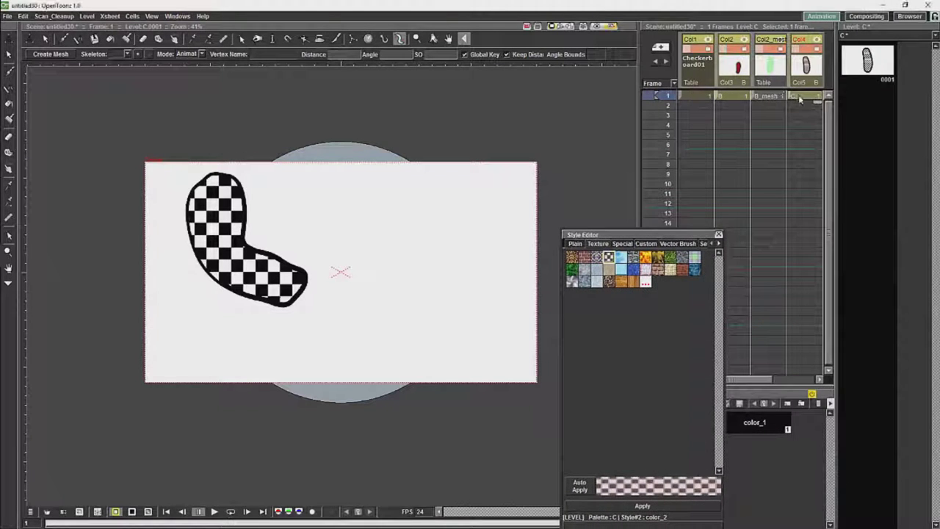
left_click(799, 99)
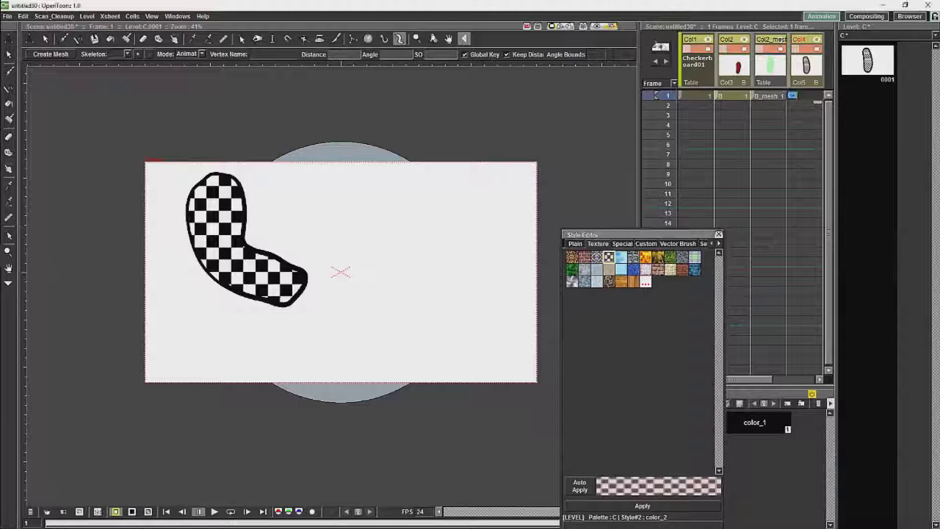
left_click(612, 28)
left_click(612, 28)
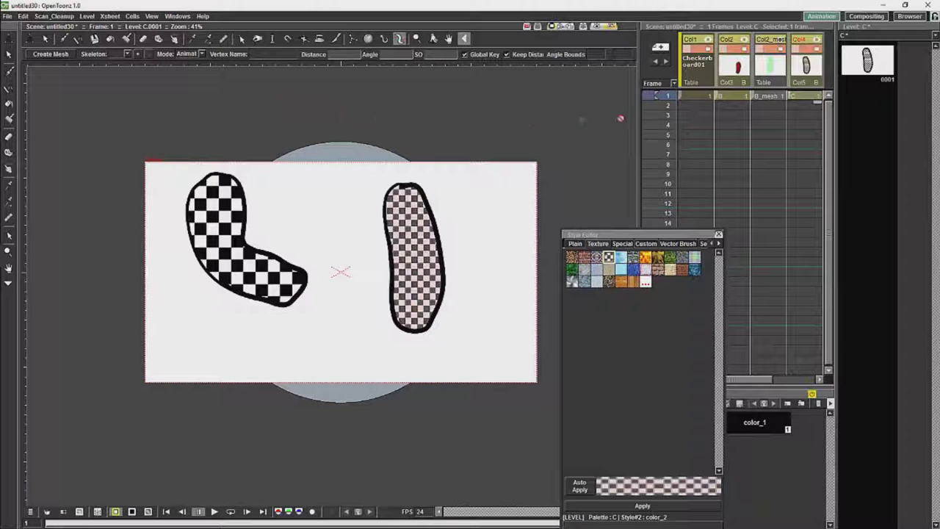
- Select the C_mesh column and bend its skeleton's lower bone up and to the right
left_click_drag(770, 382, 801, 382)
left_click(781, 60)
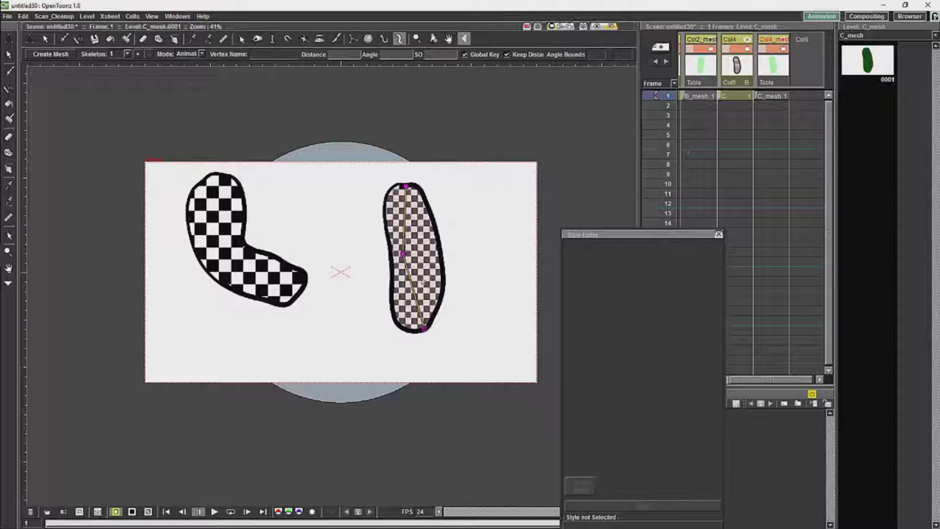
left_click_drag(426, 333, 475, 283)
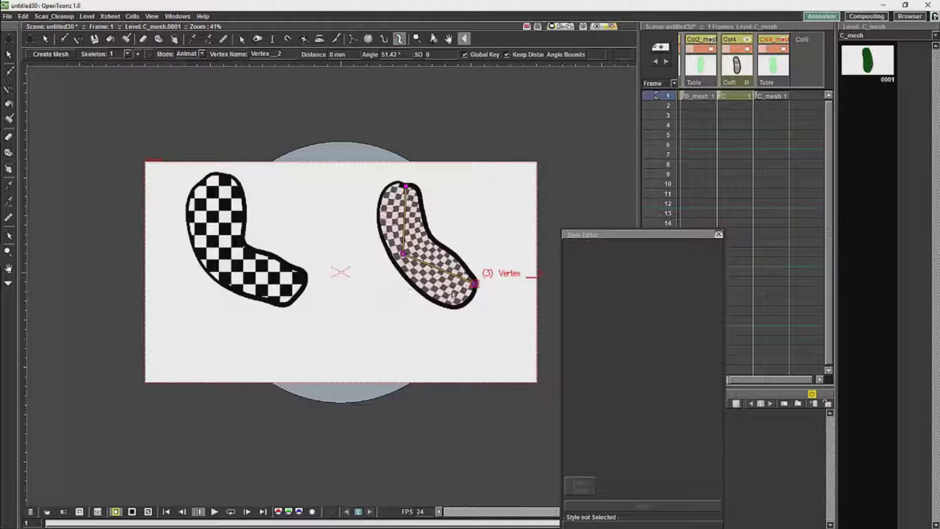
left_click_drag(478, 273, 480, 249)
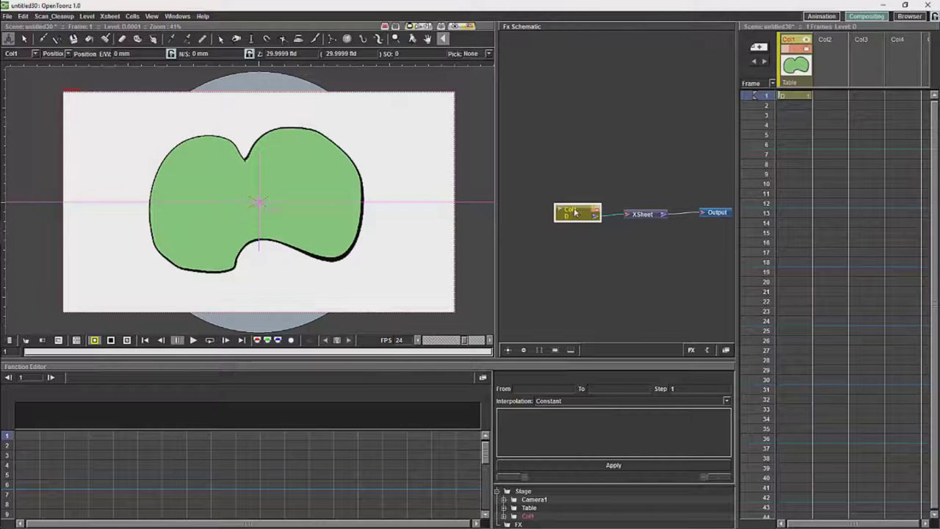
- Add a Body Highlight effect node from the schematic's Add FX > Light menu
left_click_drag(579, 212, 559, 222)
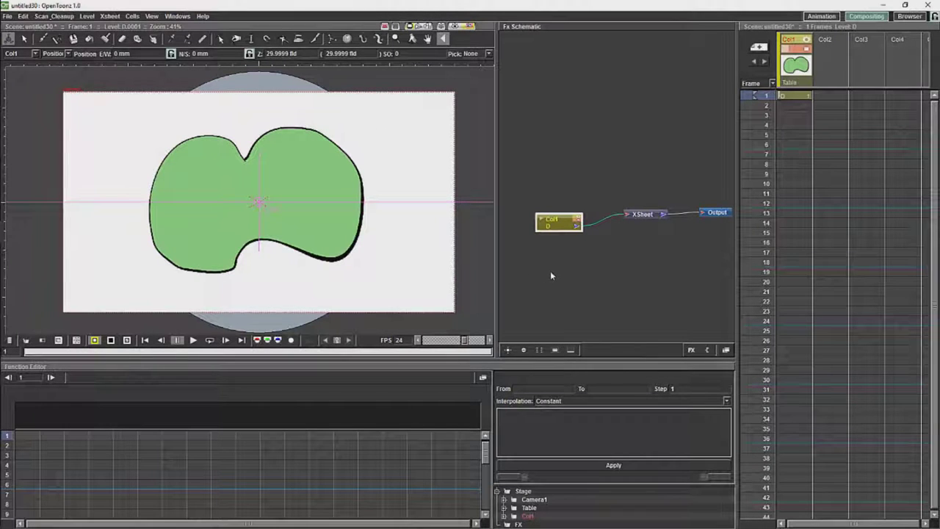
right_click(605, 245)
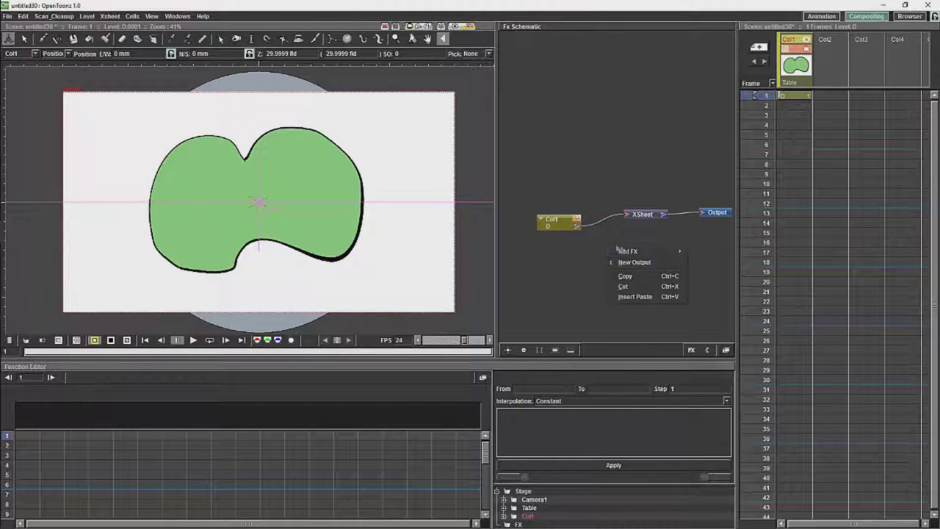
mouse_move(659, 257)
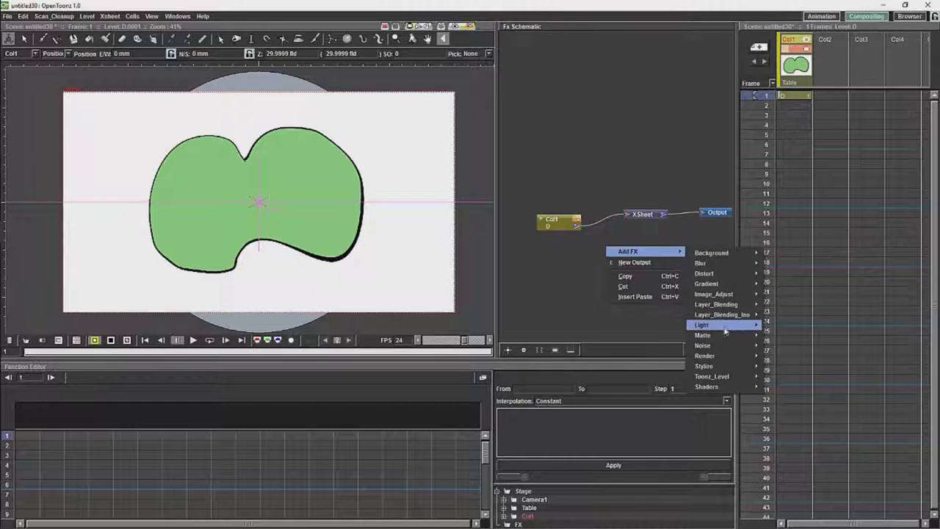
mouse_move(761, 328)
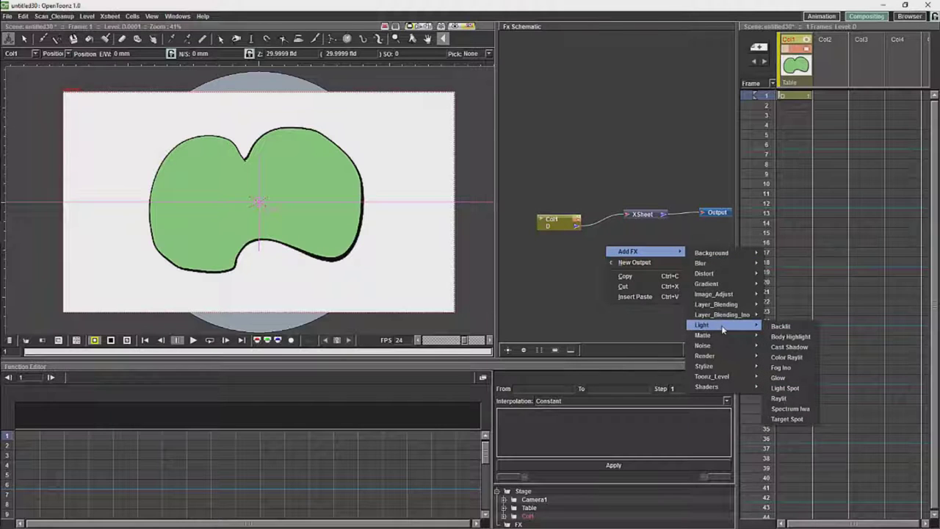
left_click(790, 338)
- Remove the direct Col1-to-XSheet link and line up the Col1, Body Highlight and XSheet nodes
left_click_drag(577, 230, 626, 214)
left_click(599, 220)
key("Delete")
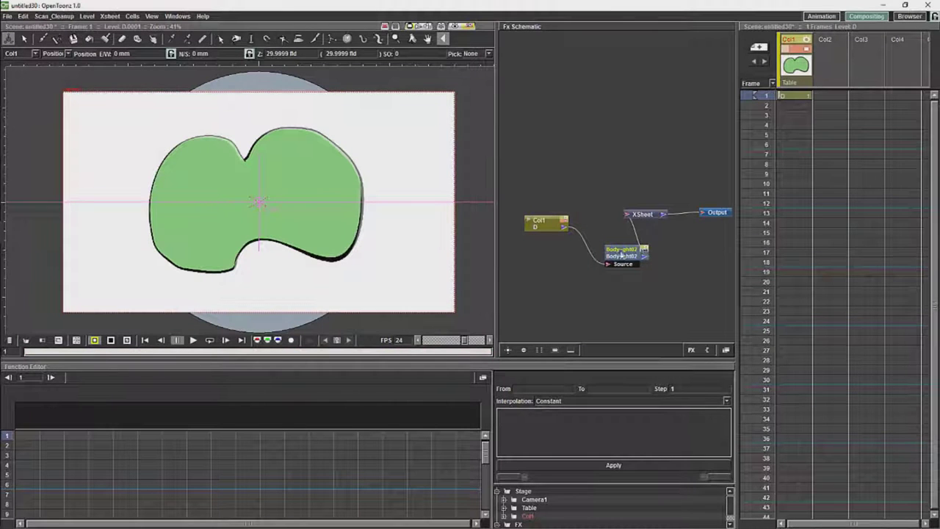
left_click_drag(621, 251, 601, 243)
left_click_drag(716, 213, 724, 210)
left_click_drag(646, 216, 666, 215)
left_click_drag(603, 253, 606, 229)
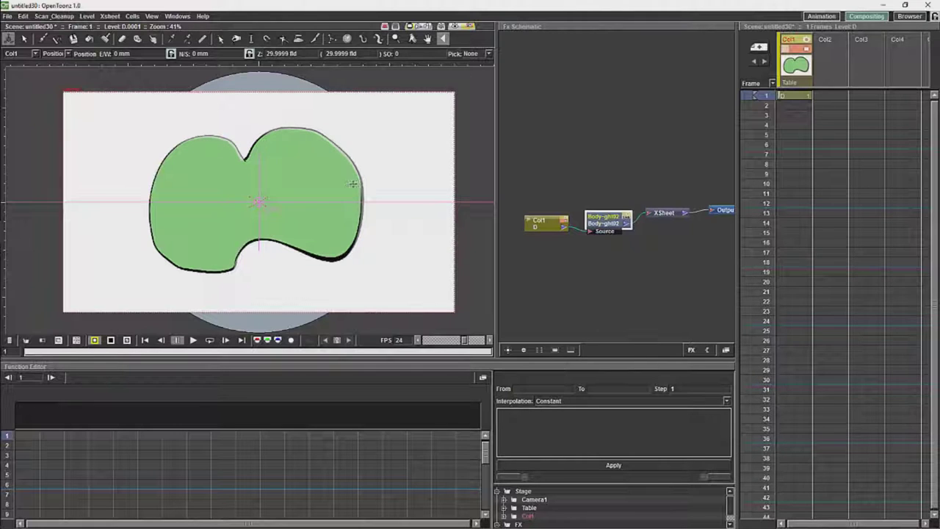
left_click_drag(601, 220, 603, 215)
- Open the Body Highlight settings and drag its X and Y offset values
double_click(601, 217)
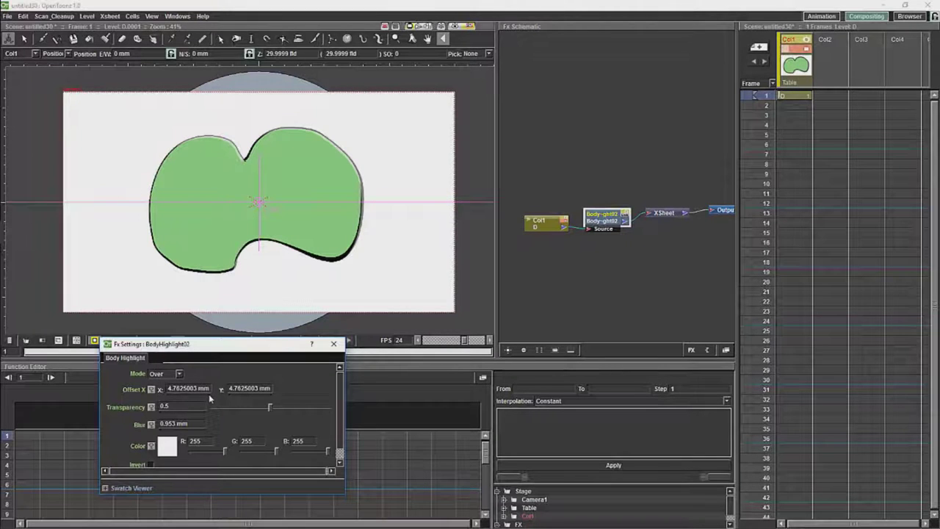
left_click_drag(209, 394, 194, 398)
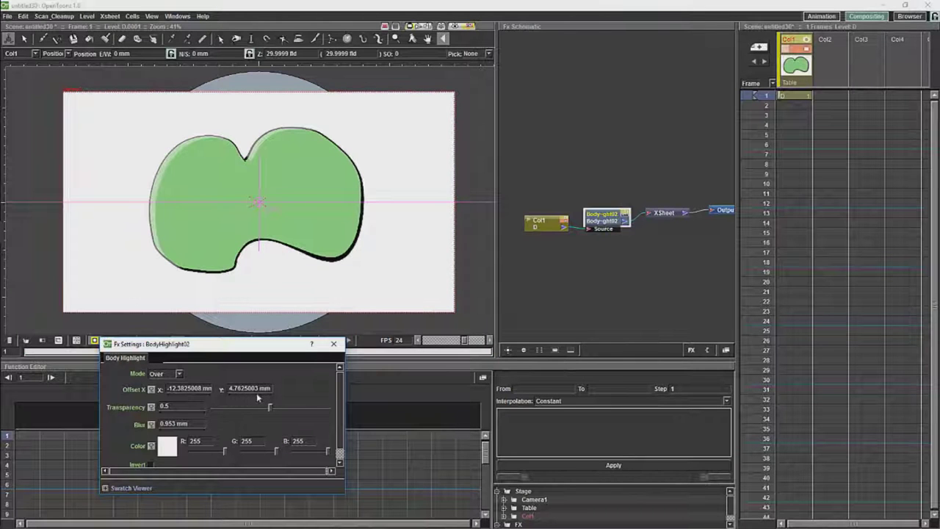
left_click_drag(254, 393, 244, 393)
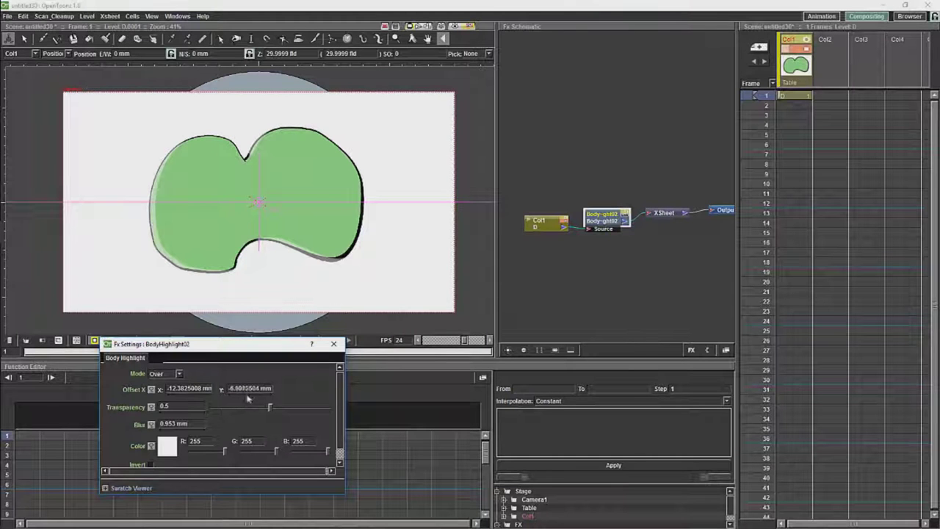
mouse_move(238, 399)
left_mouse_down()
mouse_move(247, 395)
mouse_move(229, 398)
left_mouse_up()
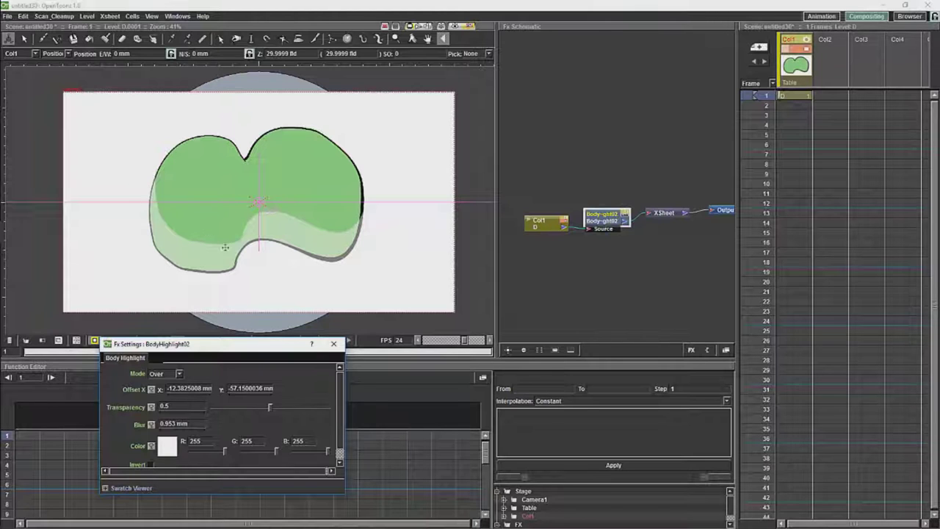
- Set the highlight Offset Y to 4 mm and nudge Offset X to 4.47625 mm
left_click(187, 388)
type("4m")
key("ctrl+z")
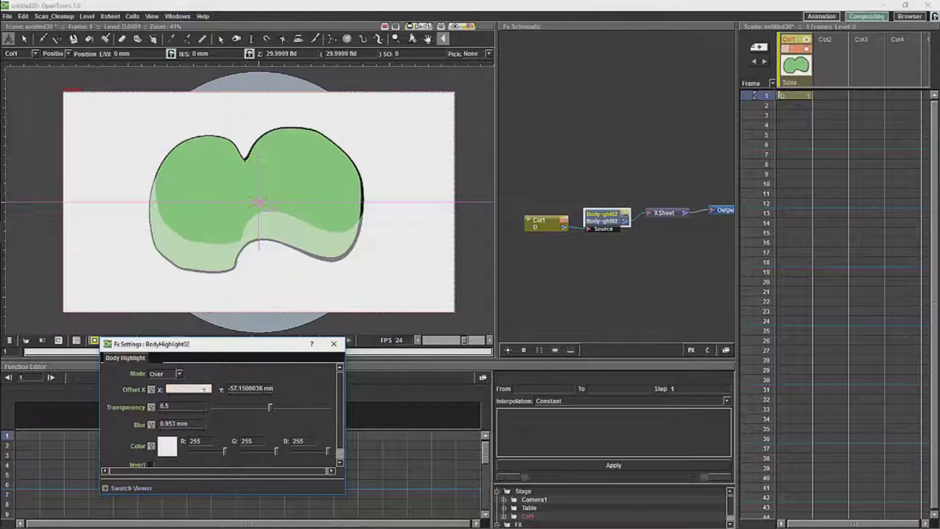
left_click_drag(211, 389, 166, 389)
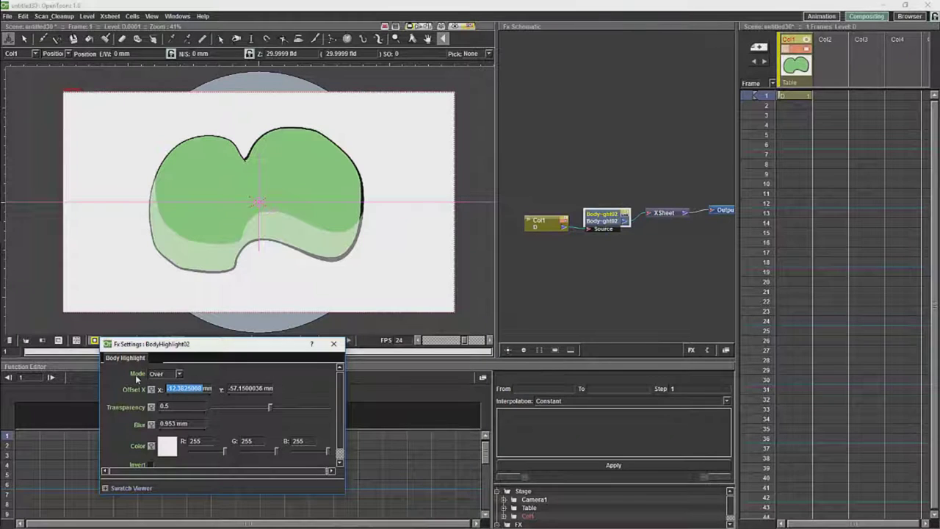
key("BackSpace")
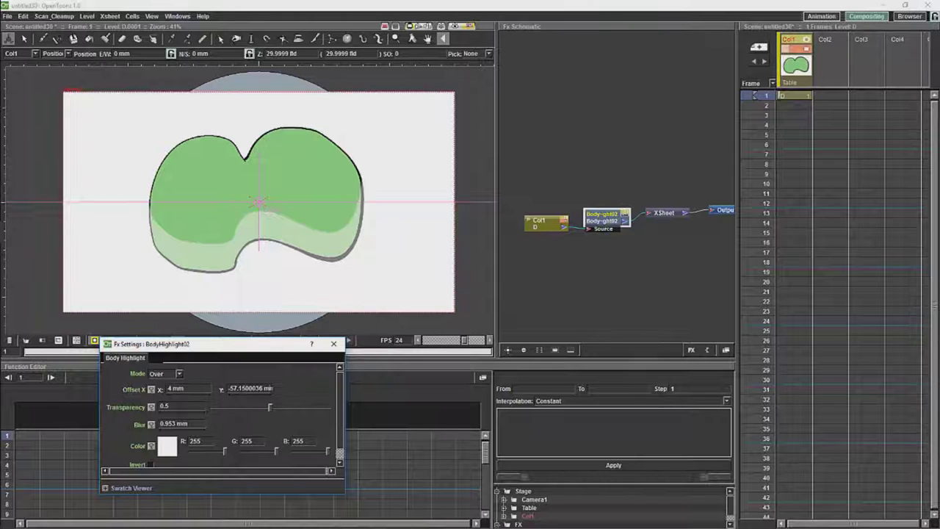
left_click_drag(274, 388, 228, 389)
key("BackSpace")
key("Return")
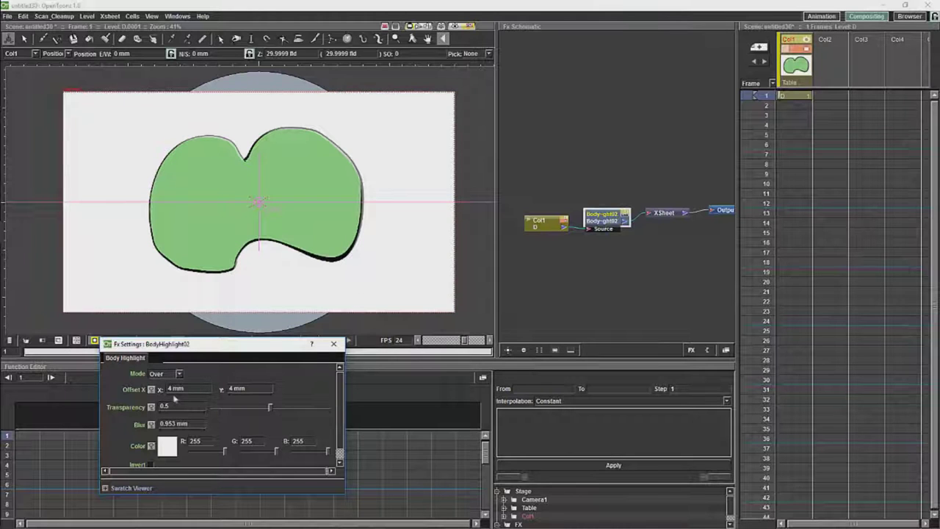
left_click_drag(173, 397, 180, 397)
- Tidy the schematic, placing the Body Highlight node beside Col1
left_click_drag(591, 221, 585, 193)
left_click_drag(540, 229, 521, 226)
left_click_drag(575, 197, 567, 196)
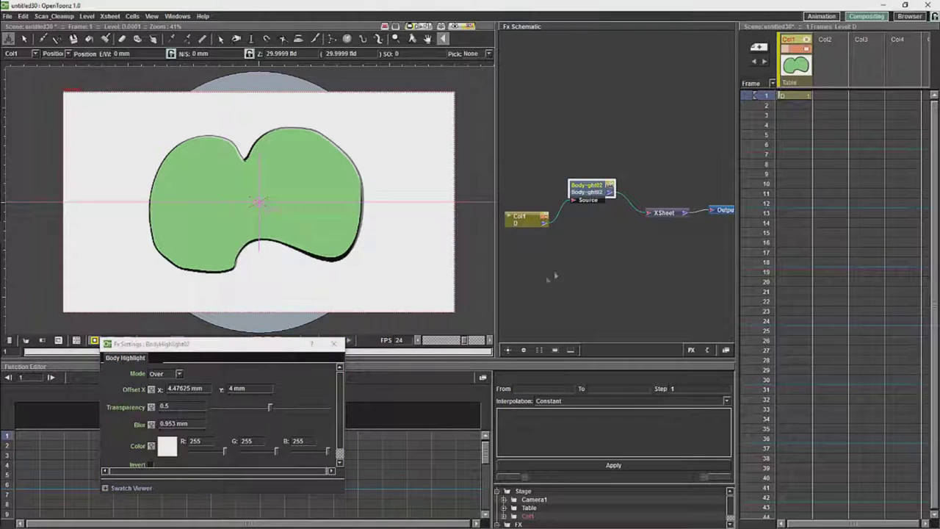
right_click(588, 270)
- Add a second Body Highlight effect and feed Body-ght02 into its Source
mouse_move(664, 276)
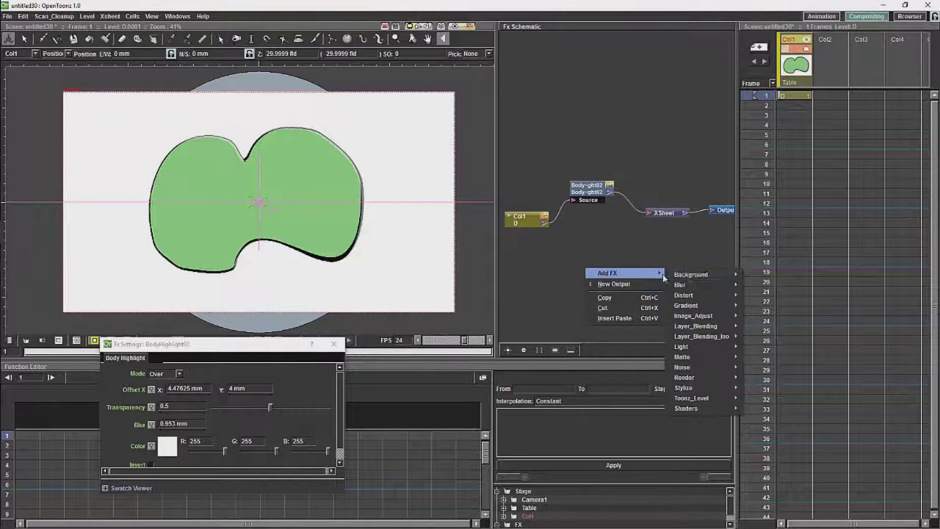
mouse_move(711, 354)
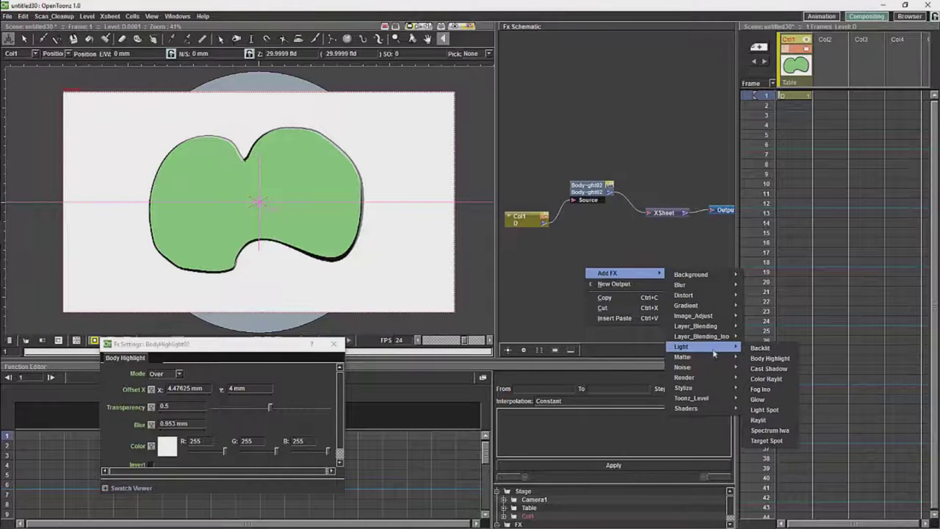
left_click(759, 358)
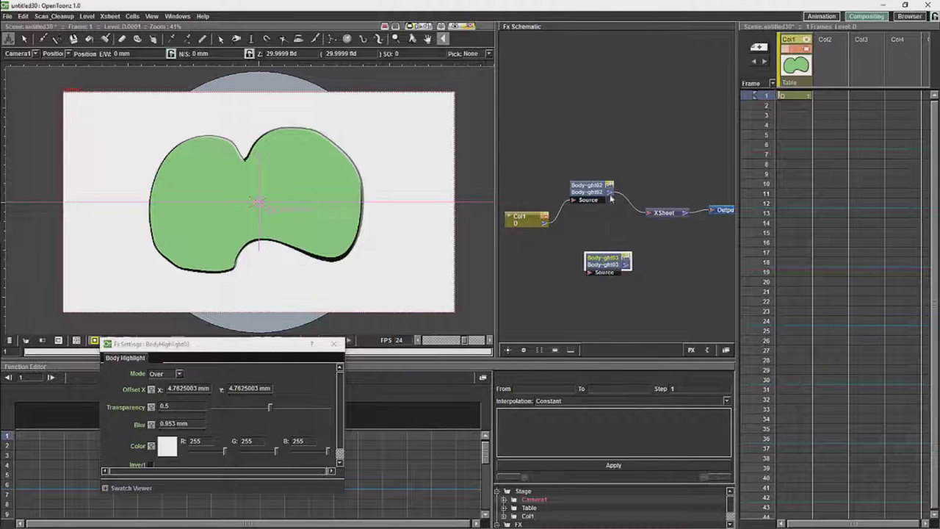
left_click_drag(609, 192, 611, 270)
left_click_drag(609, 192, 648, 213)
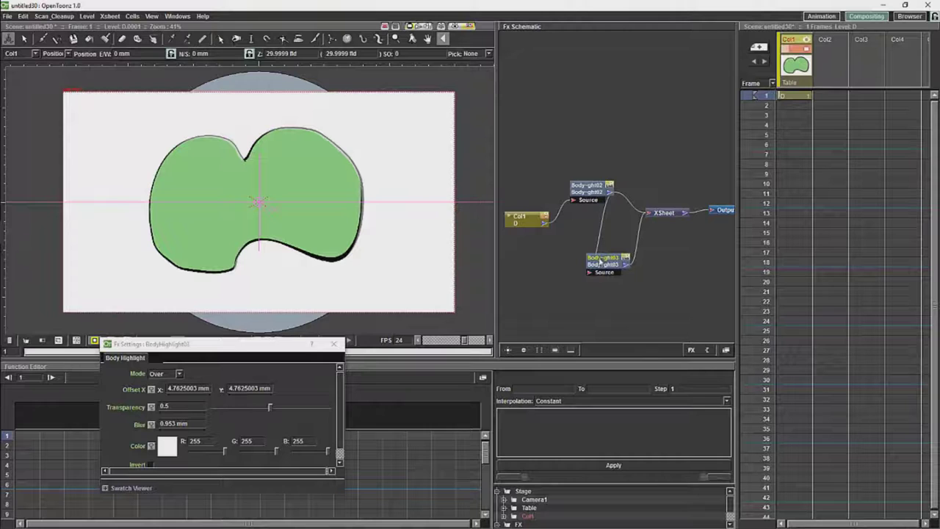
- Delete the Body-ght02-to-XSheet link and tidy the Body-ght02, Body-ght03 and XSheet nodes
left_click_drag(598, 264, 608, 243)
left_click_drag(593, 192, 589, 188)
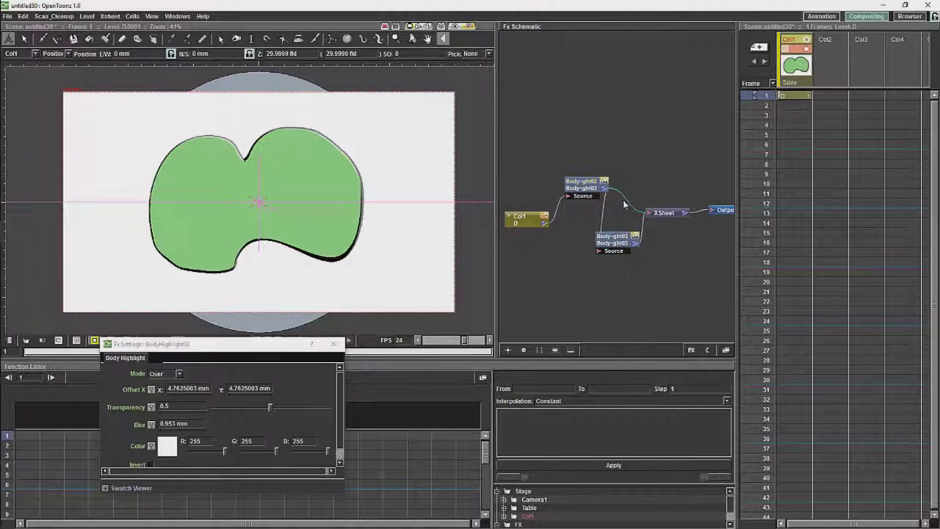
left_click(626, 199)
key("Delete")
left_click_drag(667, 213, 679, 206)
left_click_drag(615, 246, 619, 234)
left_click_drag(581, 195, 570, 192)
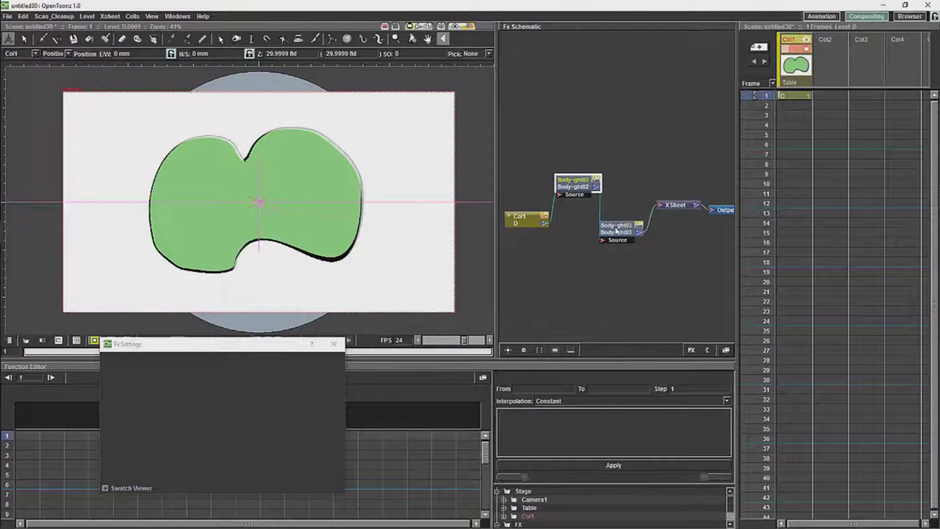
- Make Body-ght03's offset -4.7625003 mm on both X and Y
left_click(616, 230)
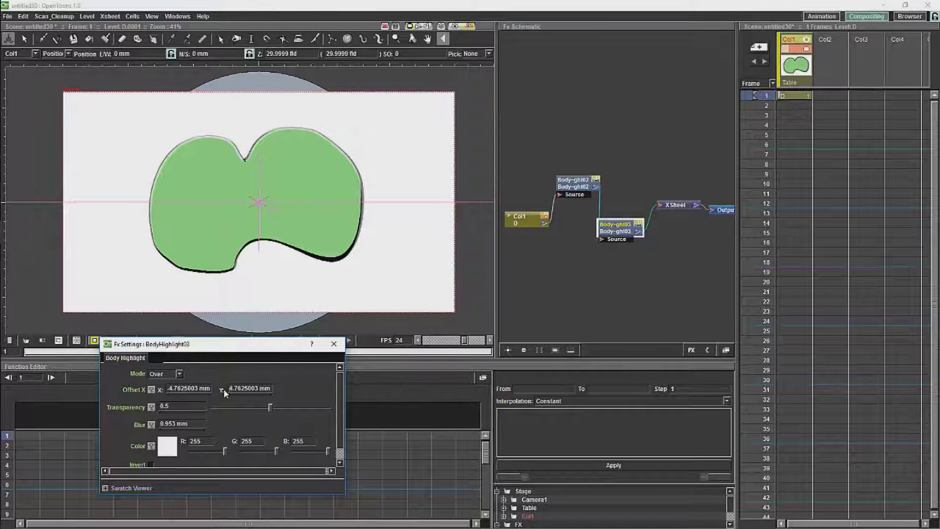
type("-")
left_click(288, 391)
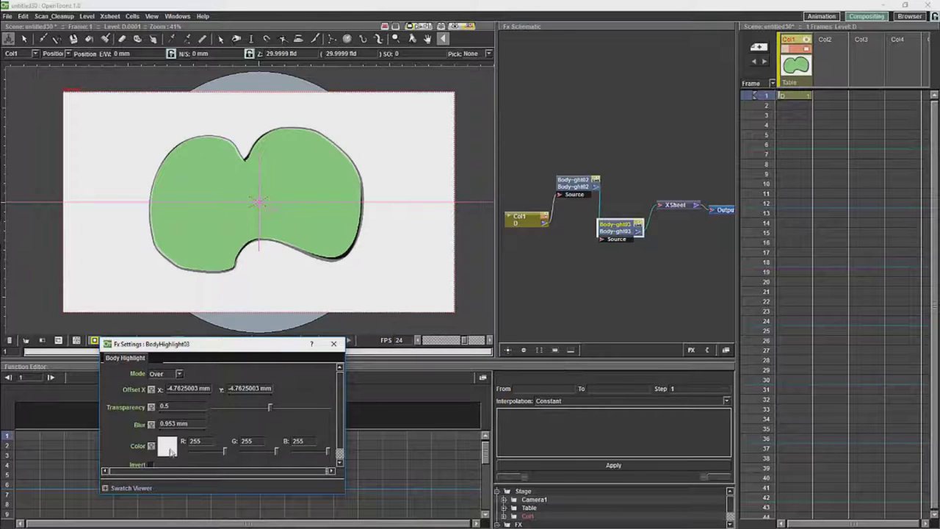
- Set BodyHighlight03's colour to dark red 76/13/13 with Auto Apply on
left_click(168, 448)
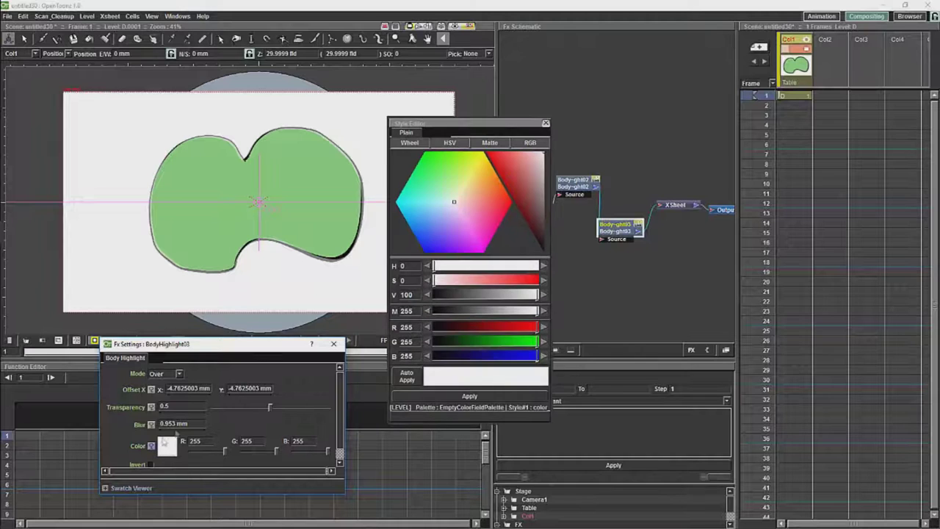
left_click_drag(522, 188, 526, 218)
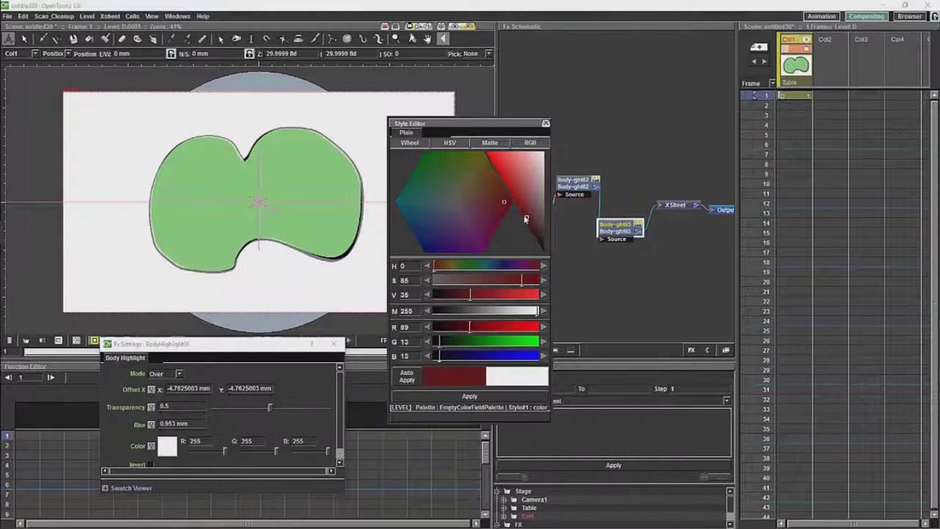
left_click(408, 376)
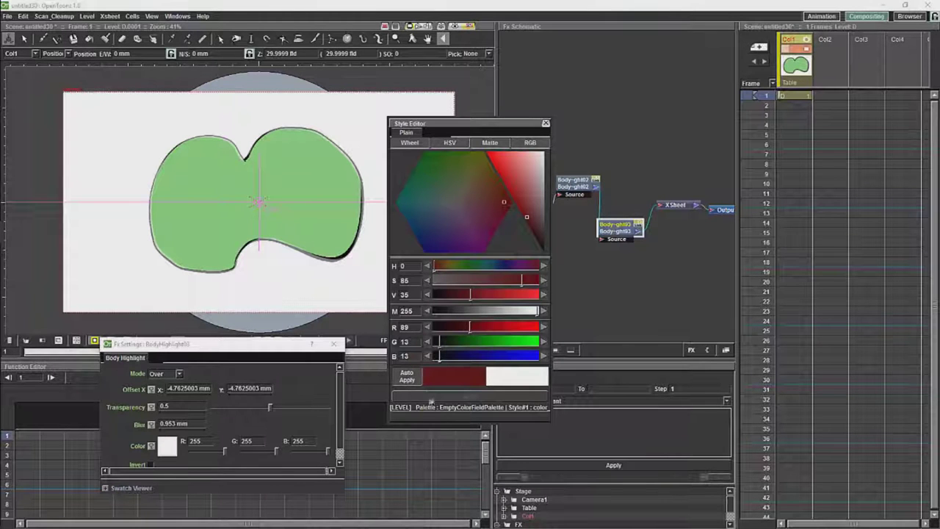
left_click_drag(529, 220, 530, 221)
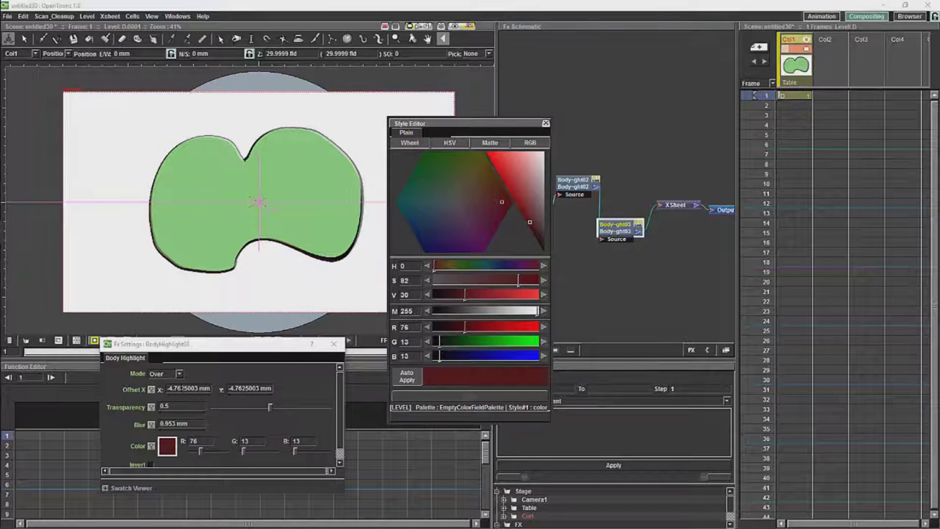
- Change BodyHighlight03's offset to -5.7625003 mm on X and Y
left_click(172, 388)
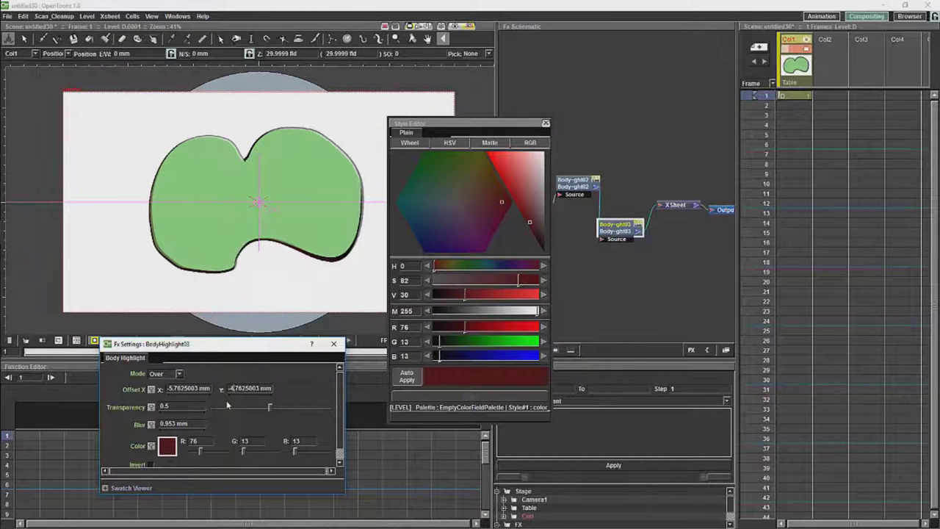
key("BackSpace")
type("5")
left_click(589, 207)
- Close the colour picker and combine both Body Highlight nodes into one macroFx01 node
left_click(545, 123)
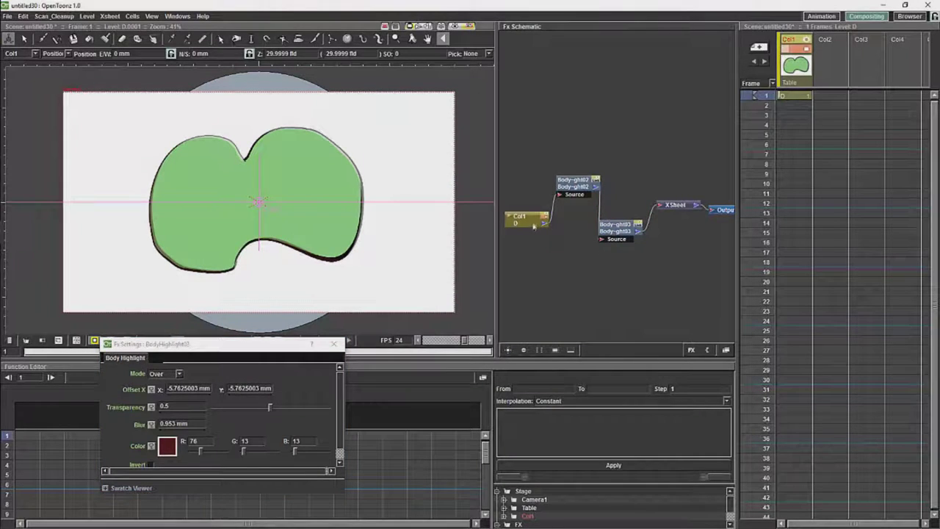
left_click_drag(535, 221, 522, 212)
left_click_drag(567, 183, 561, 225)
left_click_drag(540, 190, 636, 261)
right_click(610, 231)
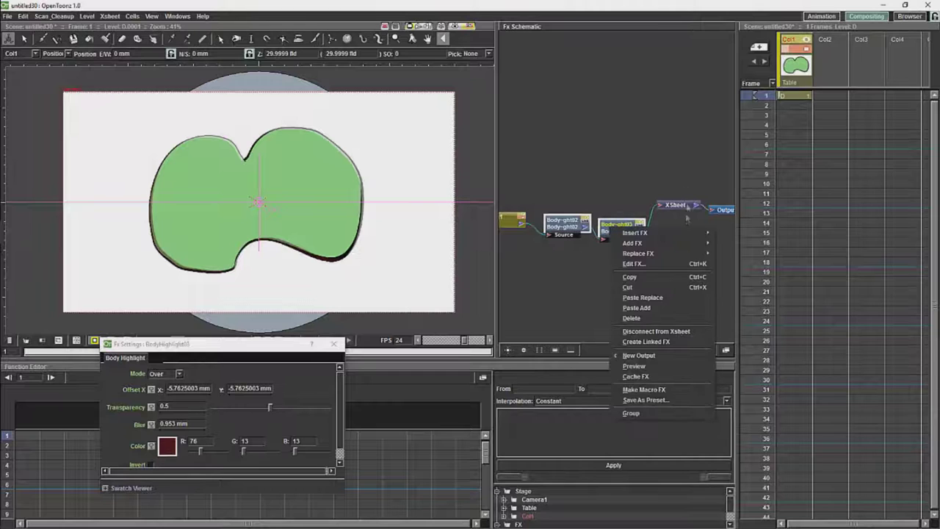
left_click(652, 391)
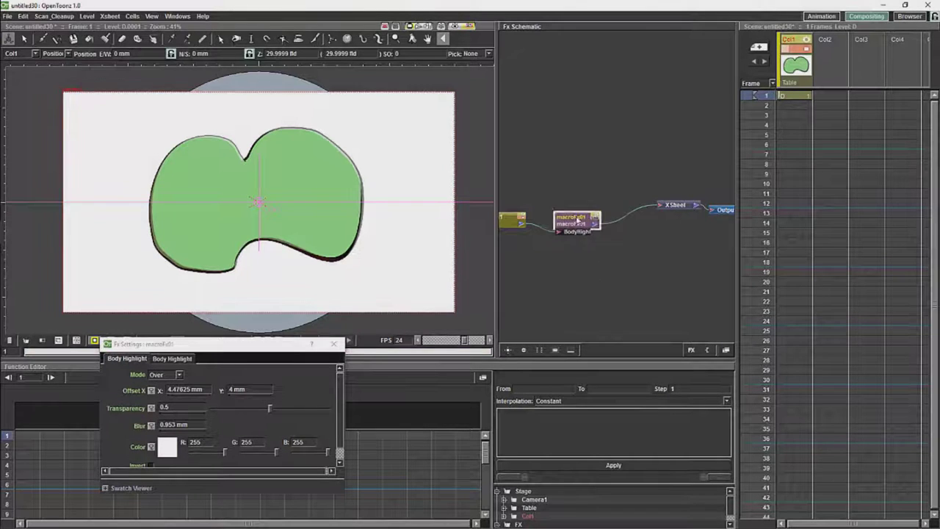
left_click_drag(579, 219, 587, 188)
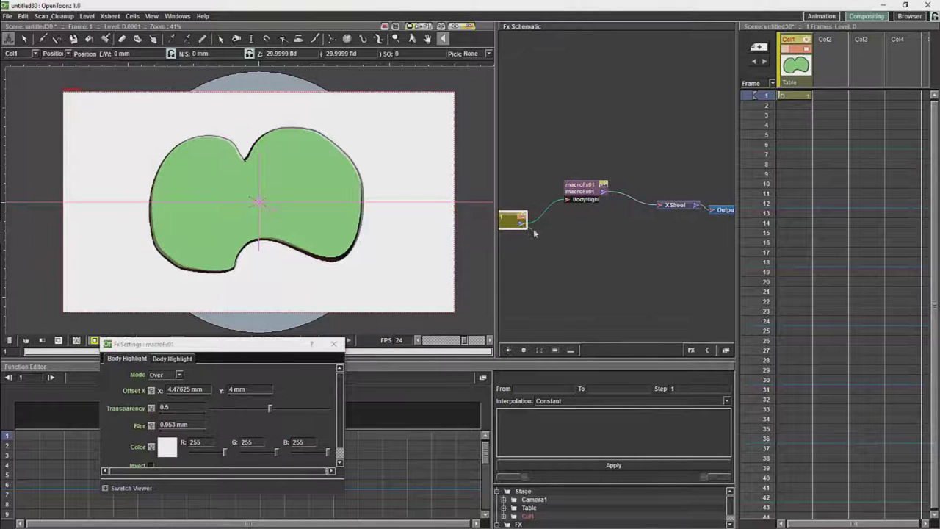
left_click_drag(512, 225, 548, 227)
left_click_drag(585, 189, 611, 183)
- Compare the two highlights' tabs in the macro's Fx Settings, then close Fx Settings
left_click(132, 359)
left_click(172, 358)
left_click(128, 359)
left_click(171, 359)
left_click(135, 359)
left_click(171, 359)
left_click(135, 359)
left_click(171, 358)
left_click(135, 359)
left_click(171, 359)
left_click(333, 343)
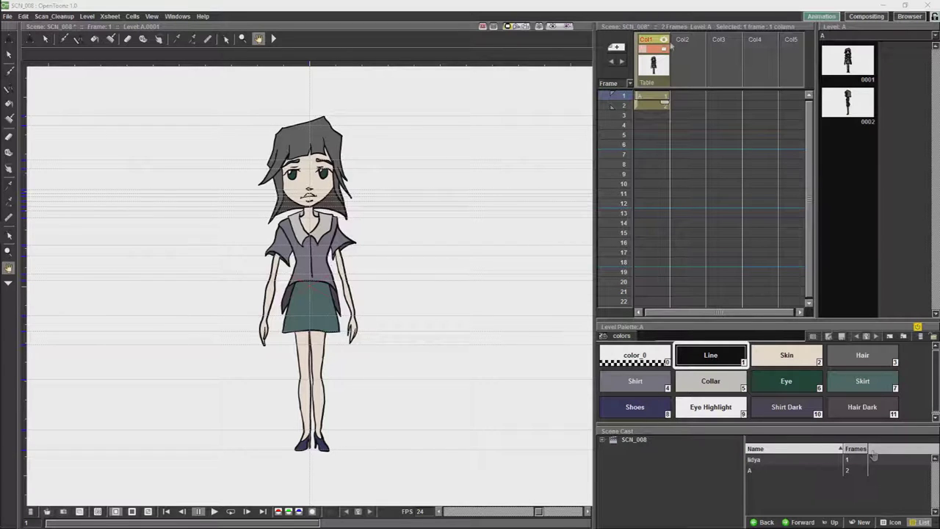
- Compare level A's front-view drawing on frame 1 with its side view on frame 2
left_click(654, 106)
left_click(655, 96)
left_click(654, 106)
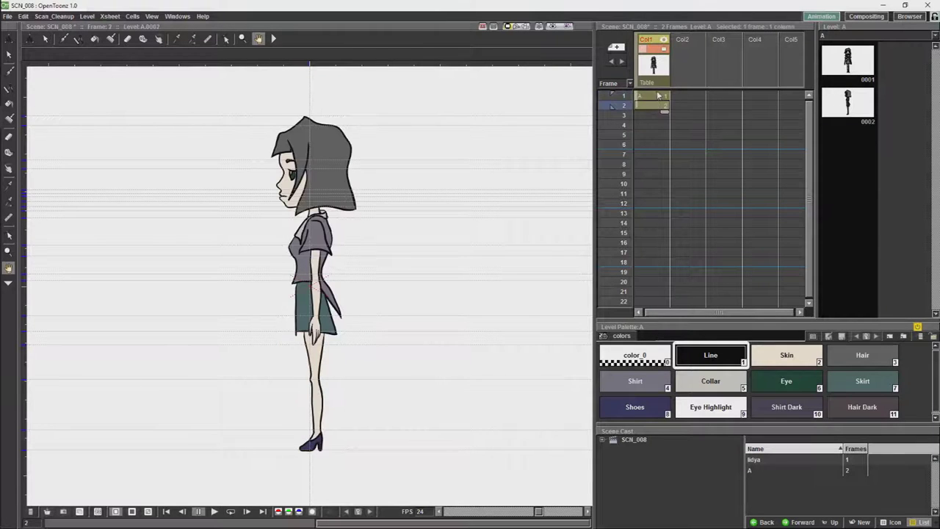
left_click(659, 97)
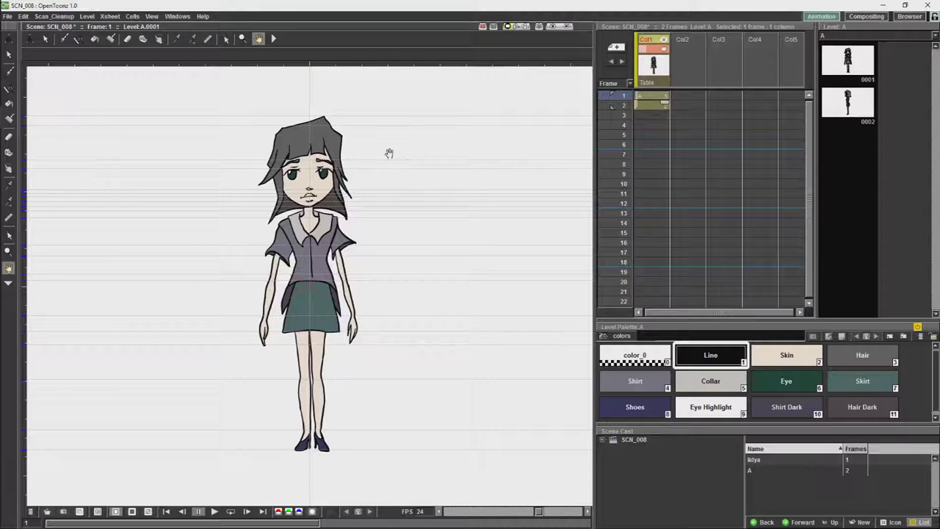
left_click(644, 105)
left_click(644, 94)
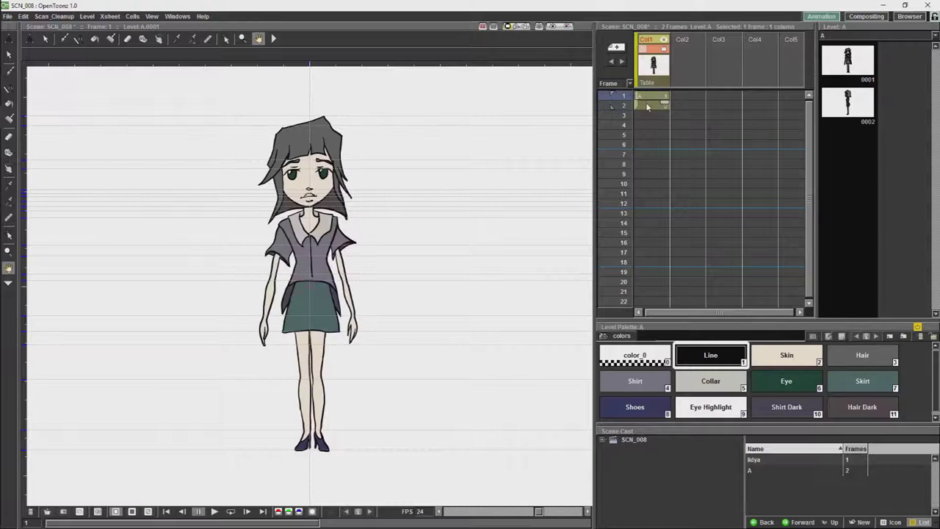
left_click(646, 103)
left_click(644, 96)
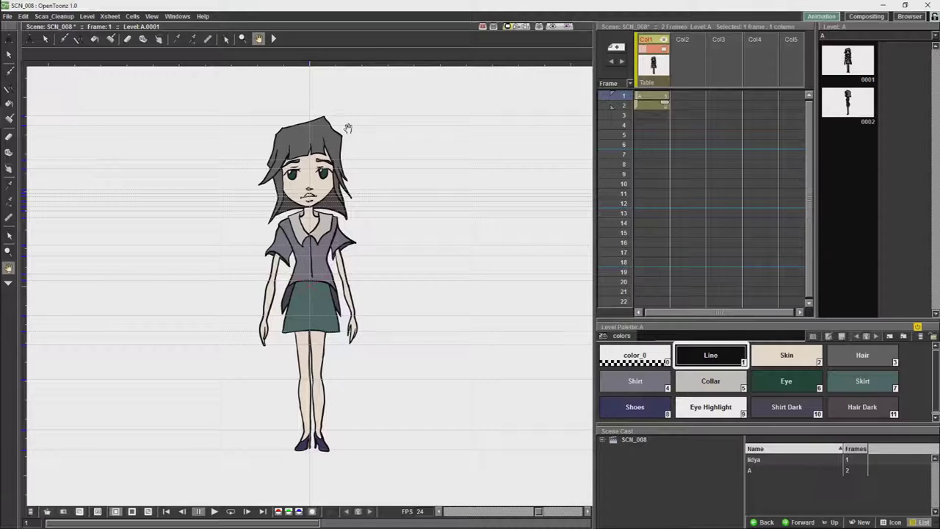
- On Col2 frame 1, brush the handwritten notes 'FR' and 'BK' above the character
left_click(687, 96)
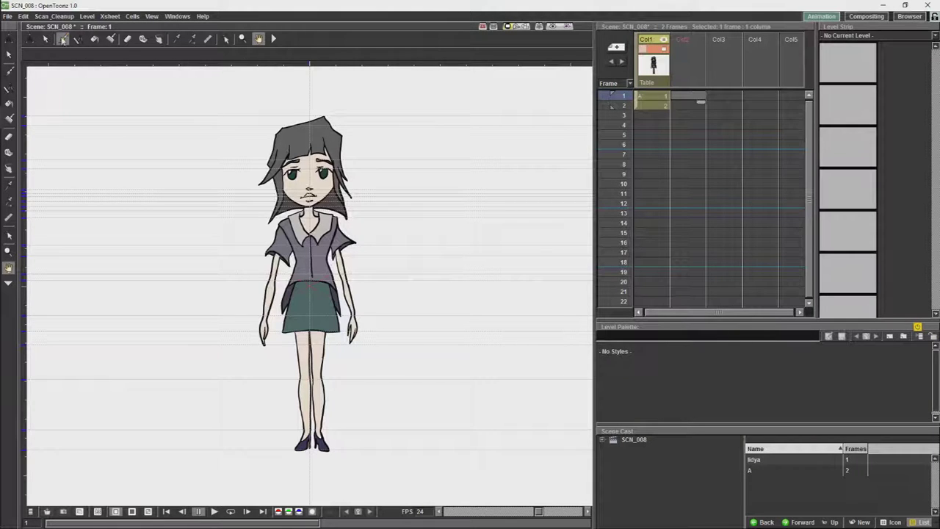
left_click(63, 38)
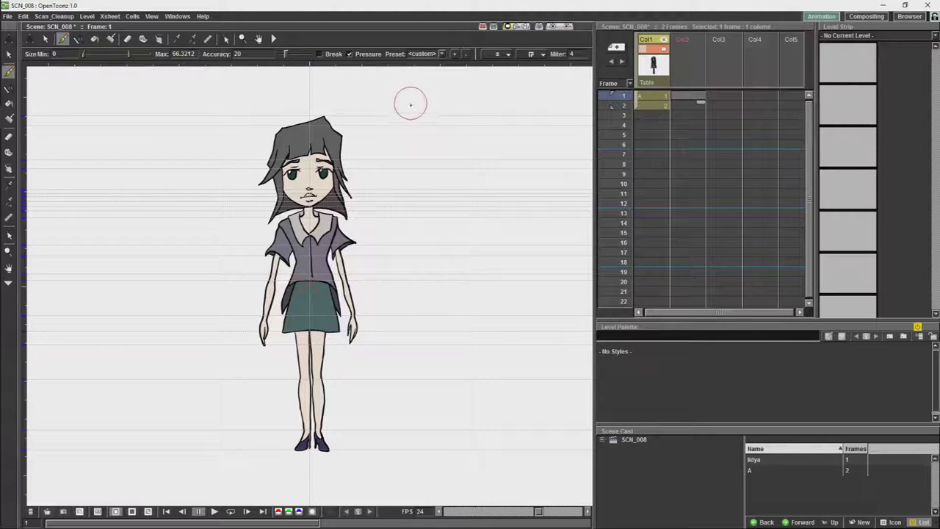
mouse_move(413, 96)
left_mouse_down()
mouse_move(413, 131)
mouse_move(431, 95)
mouse_move(443, 138)
left_mouse_up()
left_click_drag(446, 94, 483, 132)
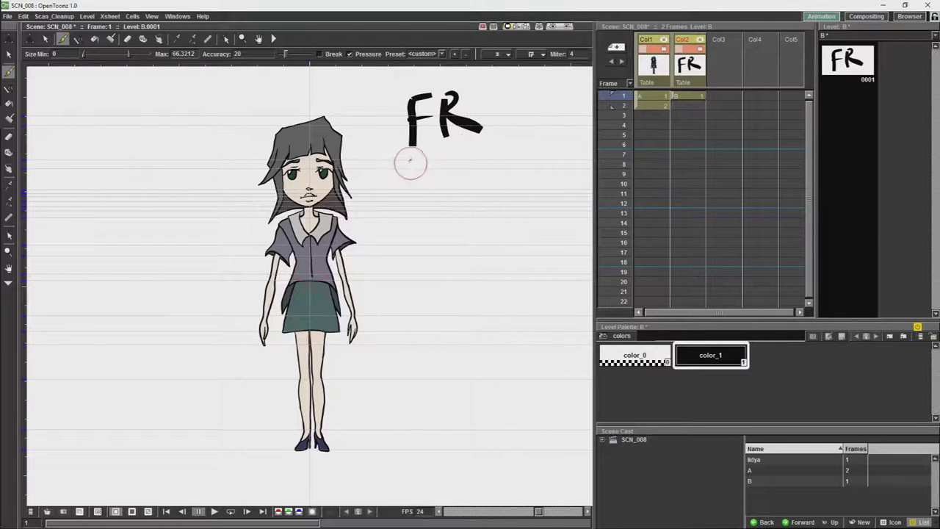
mouse_move(410, 158)
left_mouse_down()
mouse_move(410, 183)
mouse_move(414, 156)
mouse_move(424, 170)
mouse_move(442, 190)
left_mouse_up()
left_click_drag(469, 160, 477, 191)
- Add the notes '3Q' and 'SD!' below 'BK'
mouse_move(409, 213)
left_mouse_down()
mouse_move(426, 236)
mouse_move(416, 242)
left_mouse_up()
mouse_move(440, 213)
left_mouse_down()
mouse_move(470, 220)
mouse_move(459, 227)
mouse_move(478, 238)
mouse_move(415, 265)
mouse_move(443, 291)
mouse_move(411, 290)
left_mouse_up()
mouse_move(449, 259)
left_mouse_down()
mouse_move(454, 292)
mouse_move(470, 289)
mouse_move(448, 297)
left_mouse_up()
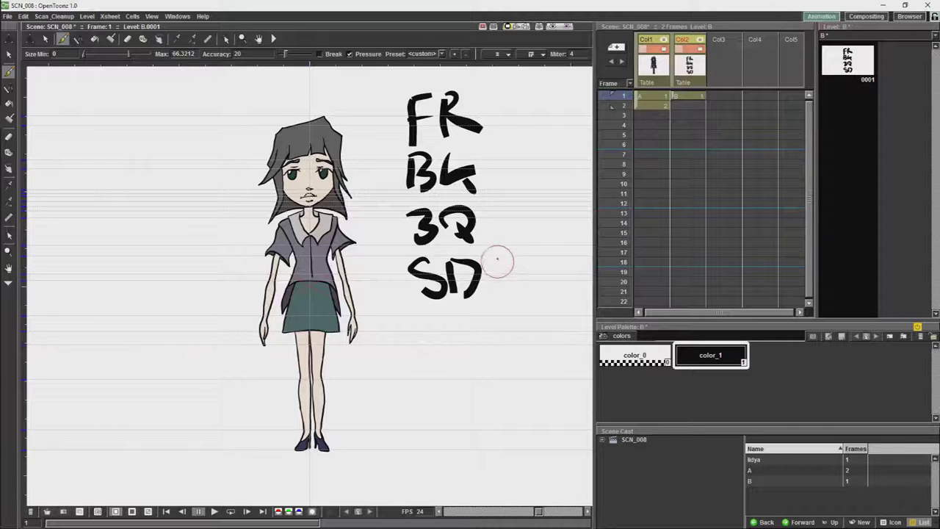
left_click(498, 293)
mouse_move(500, 258)
left_mouse_down()
mouse_move(498, 289)
mouse_move(562, 291)
left_mouse_up()
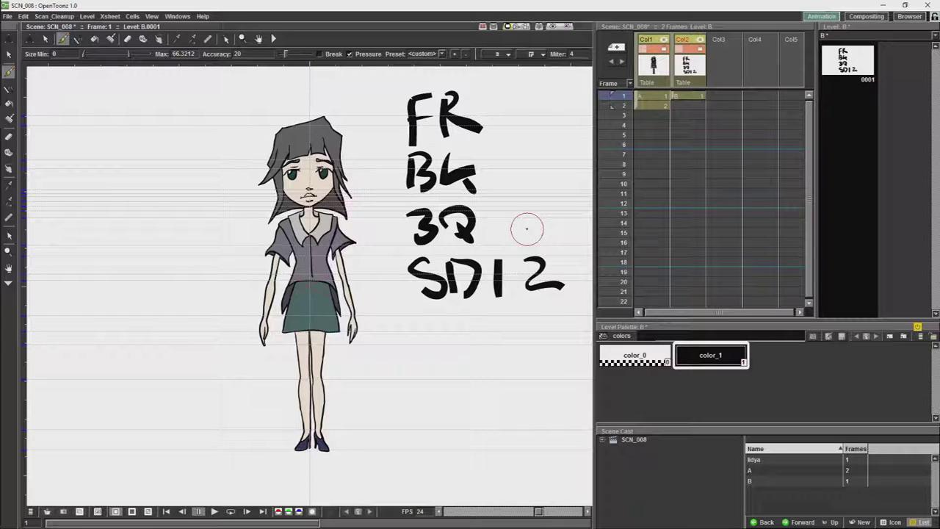
- Compare the side view on frame 2 with the notes drawing and add a stroke beside '3Q'
left_click(652, 106)
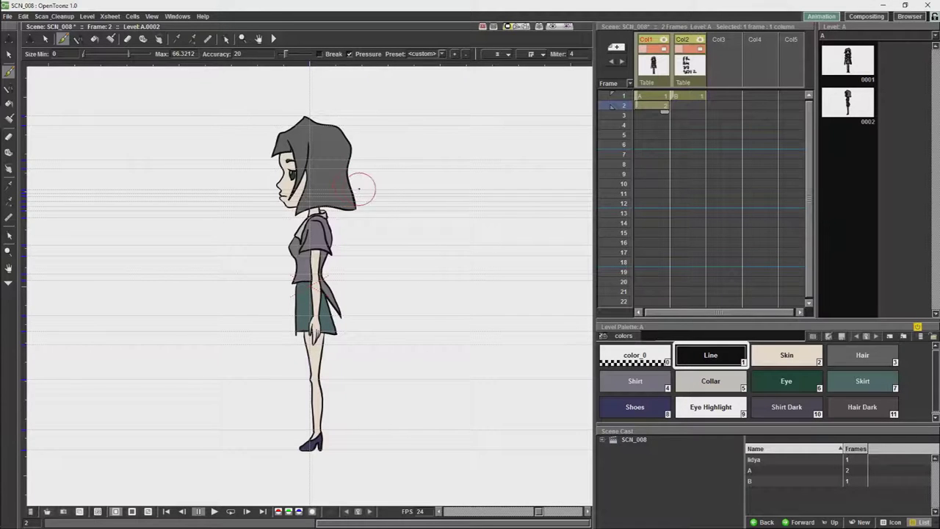
left_click(691, 99)
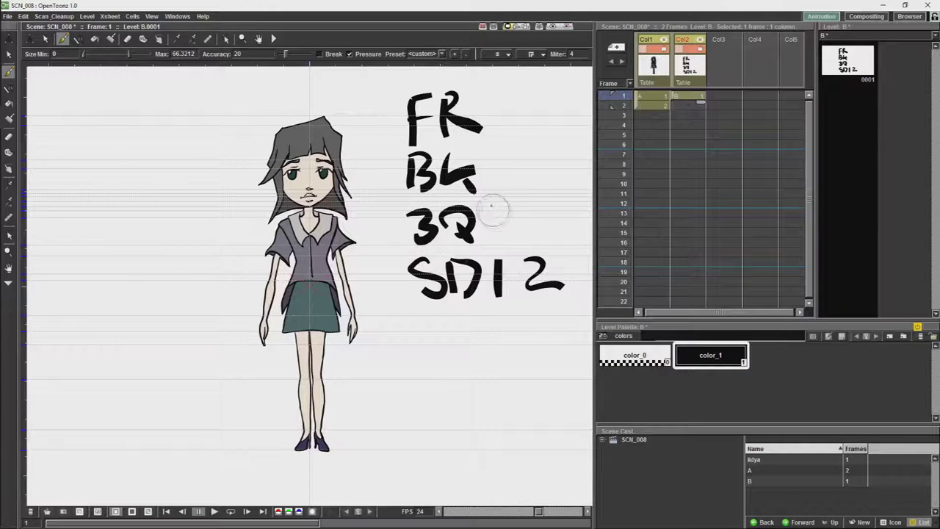
left_click_drag(488, 208, 498, 238)
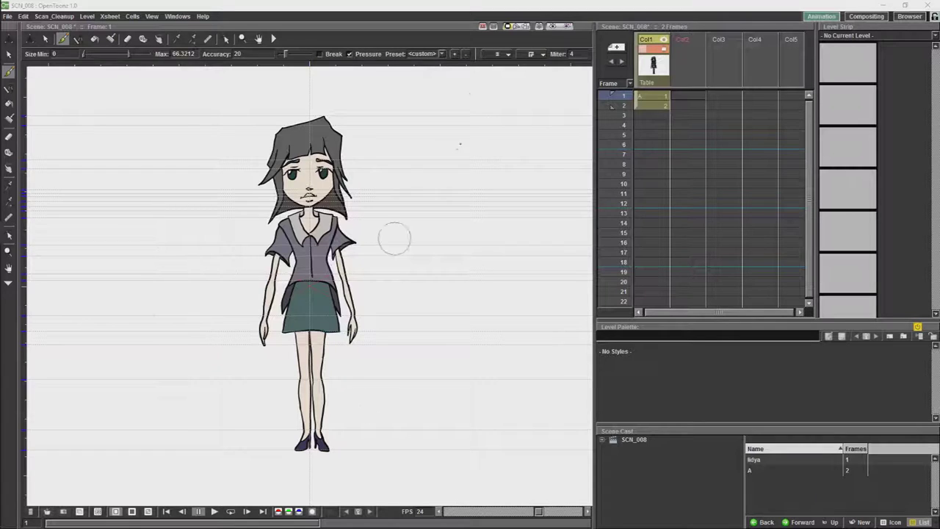
- Turn on the viewer preview, show level A's side view on frame 2, and open the Windows menu
left_click(567, 27)
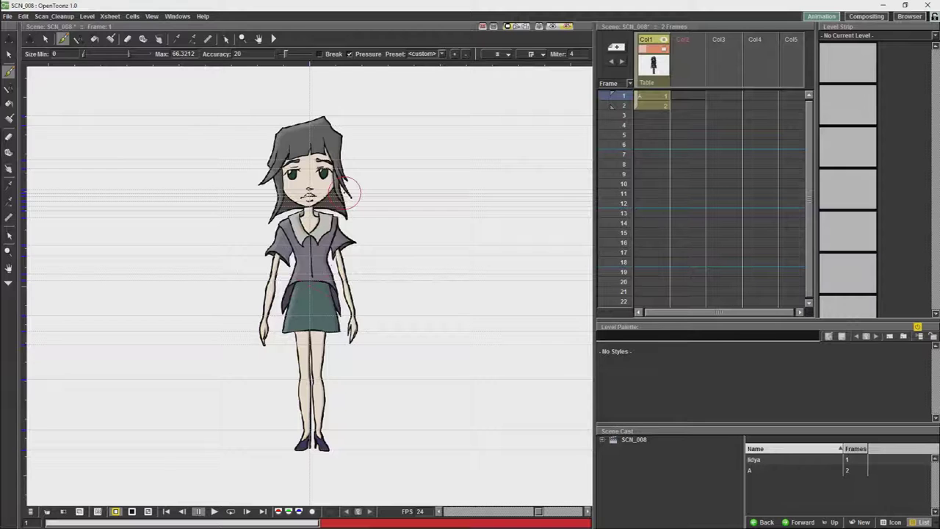
left_click(652, 106)
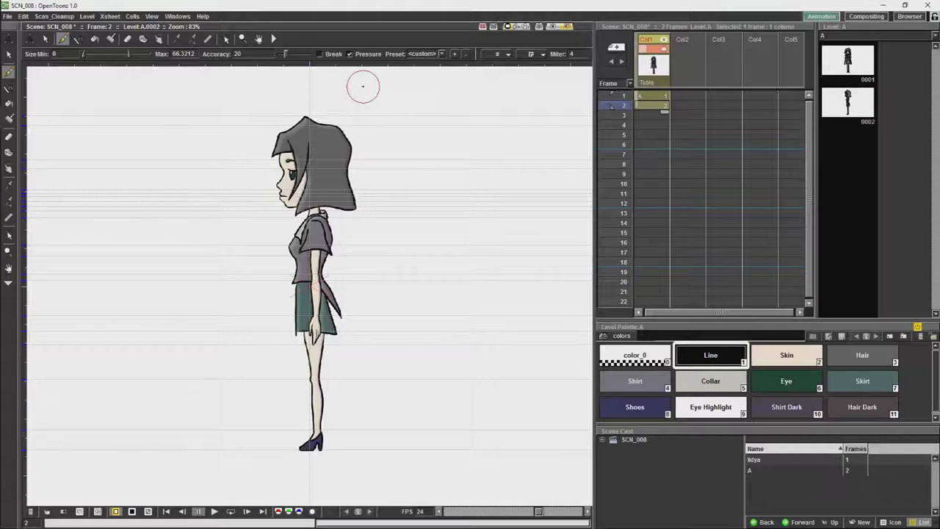
left_click(176, 16)
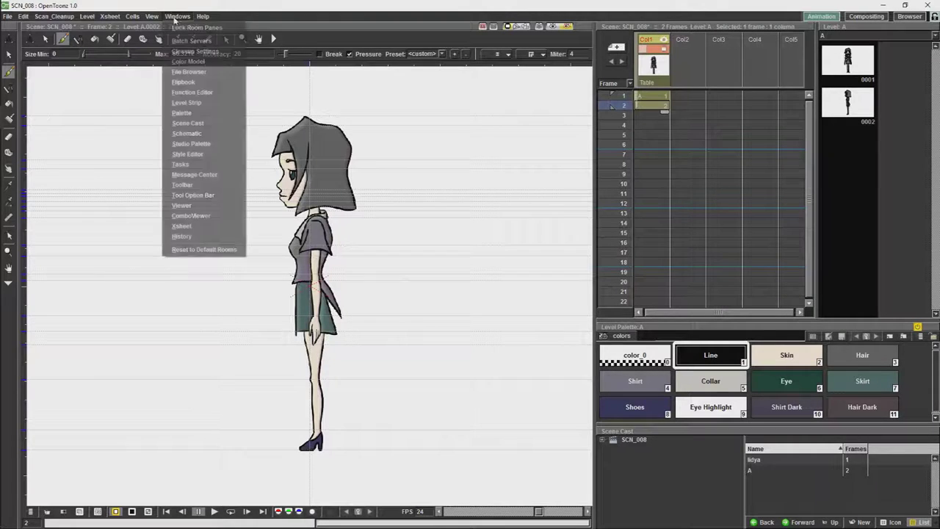
- In the Stage Schematic, add two pegbars below the Table and arrange the nodes
left_click(185, 135)
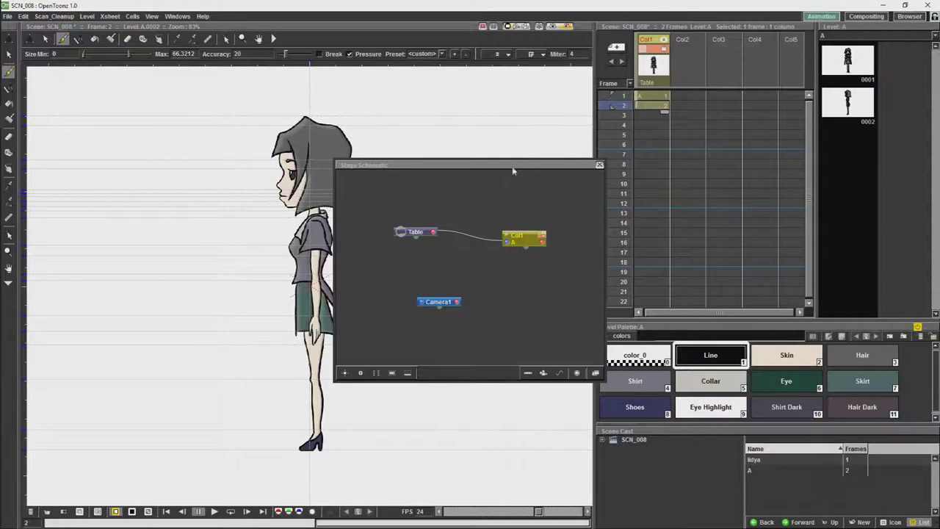
left_click_drag(516, 166, 593, 204)
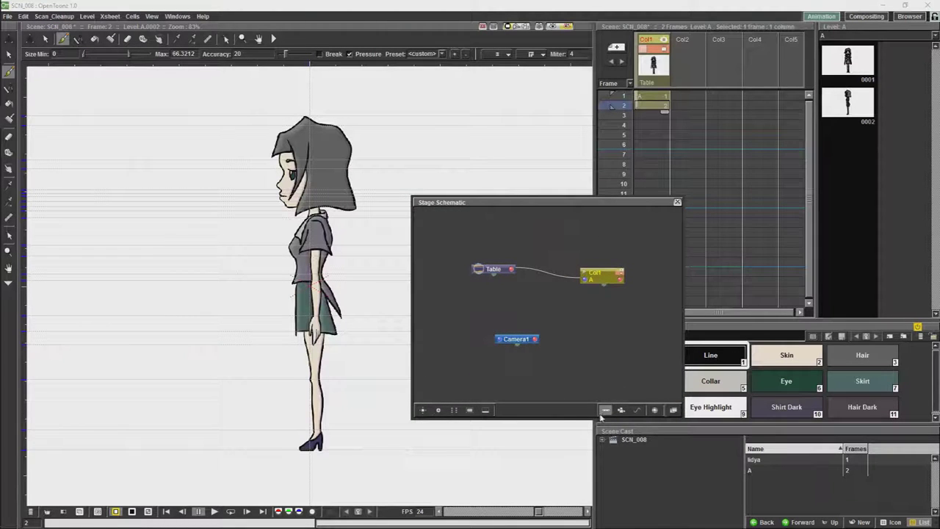
left_click(607, 411)
left_click(606, 410)
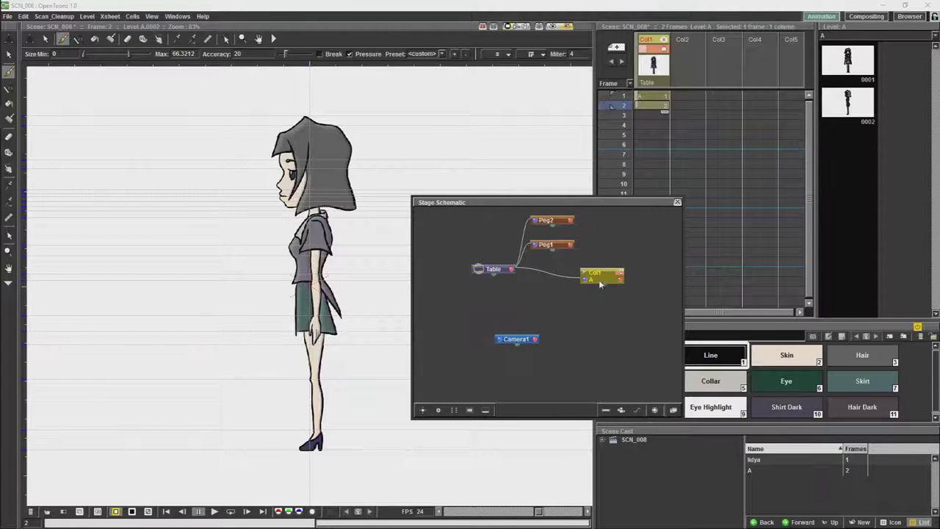
left_click_drag(602, 276, 637, 254)
left_click_drag(556, 222, 549, 306)
left_click_drag(553, 245, 558, 239)
mouse_move(546, 313)
left_mouse_down()
mouse_move(551, 279)
mouse_move(553, 314)
left_mouse_up()
left_click_drag(556, 241, 561, 243)
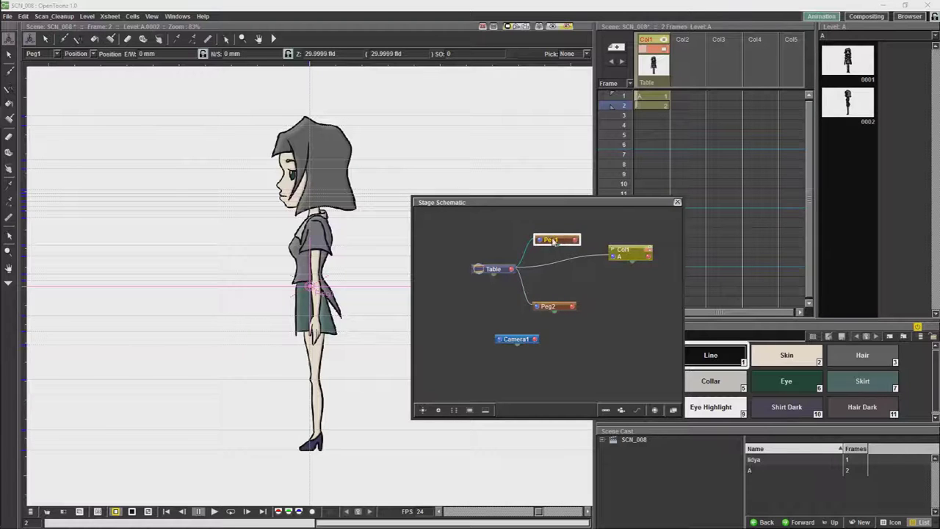
left_click(551, 257)
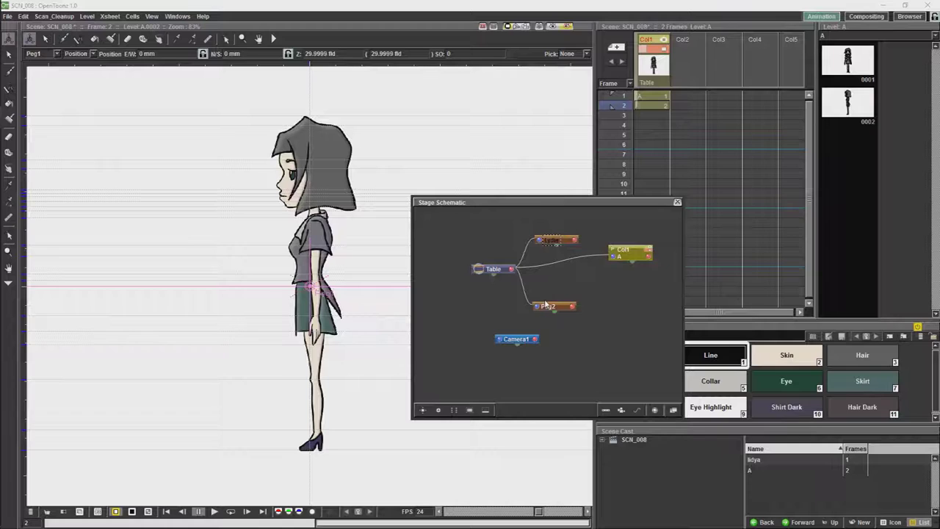
- Name the top pegbar Lydia SRT and parent Peg2 to it
type("Shirt")
key("Return")
left_click_drag(556, 241, 551, 236)
left_click_drag(556, 308, 566, 305)
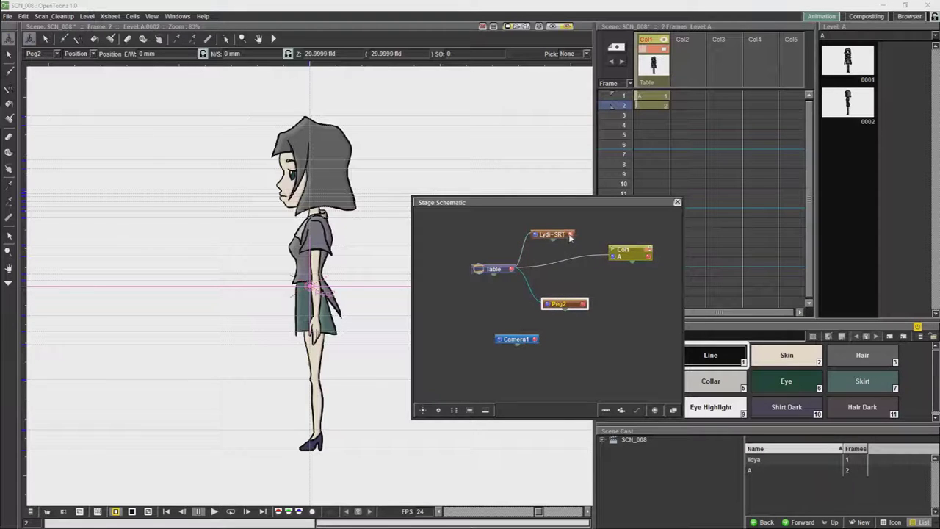
left_click_drag(556, 240, 584, 309)
left_click_drag(554, 235, 546, 235)
left_click_drag(584, 309, 588, 312)
left_click(543, 234)
- Rename Peg2 to Lydia Shadows and tidy the peg node layout
double_click(592, 313)
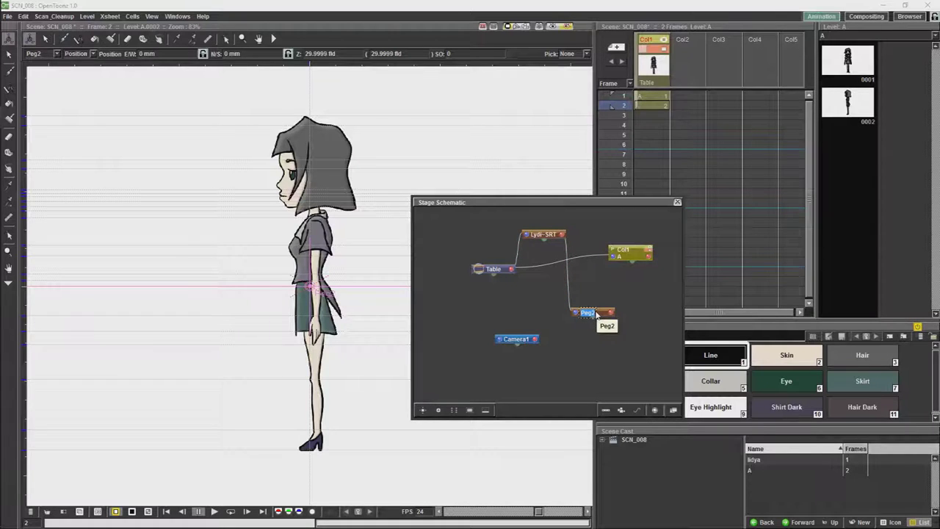
key("BackSpace")
type("Lydia Shoes")
key("Return")
left_click_drag(549, 235, 555, 236)
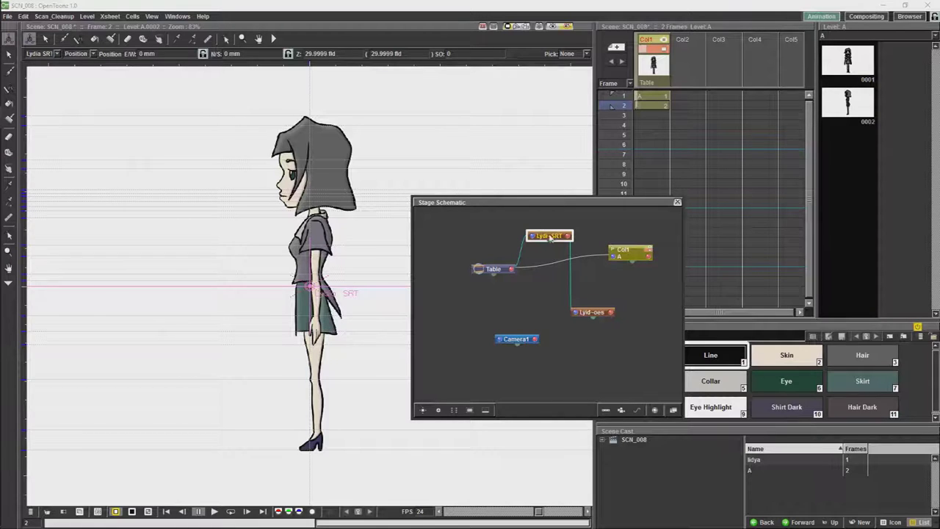
left_click_drag(551, 239, 550, 240)
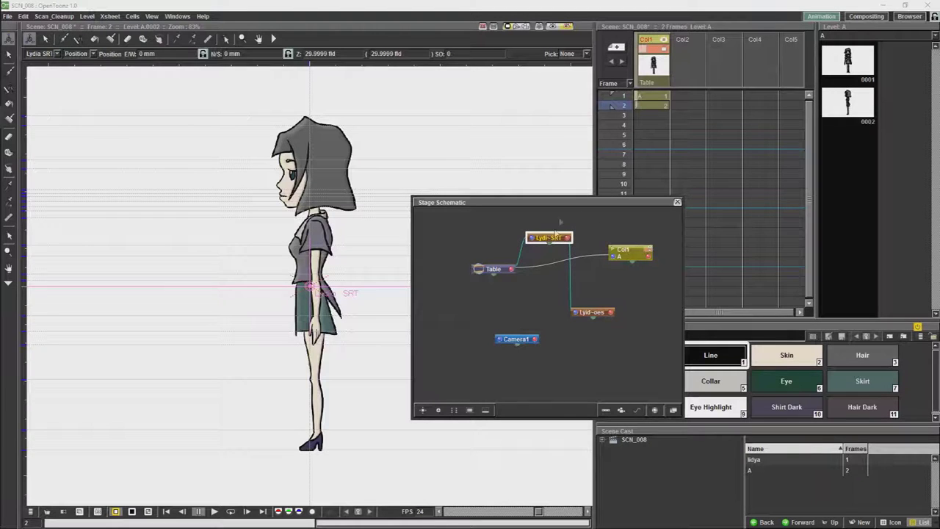
mouse_move(564, 234)
left_mouse_down()
mouse_move(556, 235)
mouse_move(563, 238)
left_mouse_up()
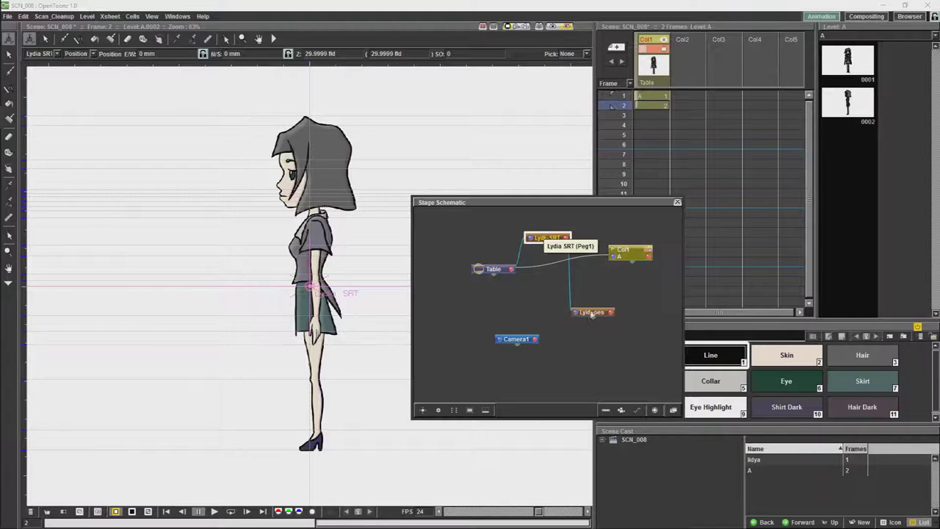
left_click_drag(593, 312, 595, 315)
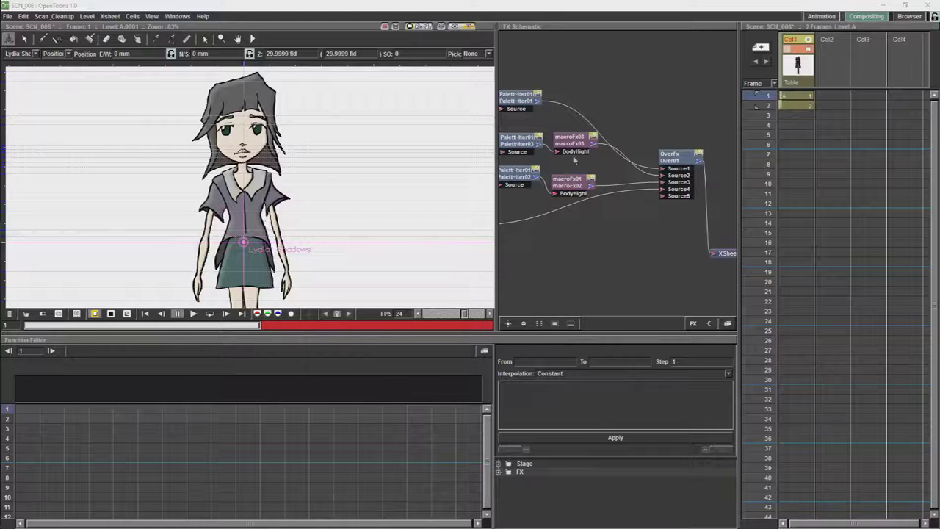
- Rearrange the macroFx nodes and expand macroFx02's parameters under FX in the Function Editor
left_click_drag(571, 143, 581, 144)
left_click(582, 184)
left_click_drag(582, 184, 590, 179)
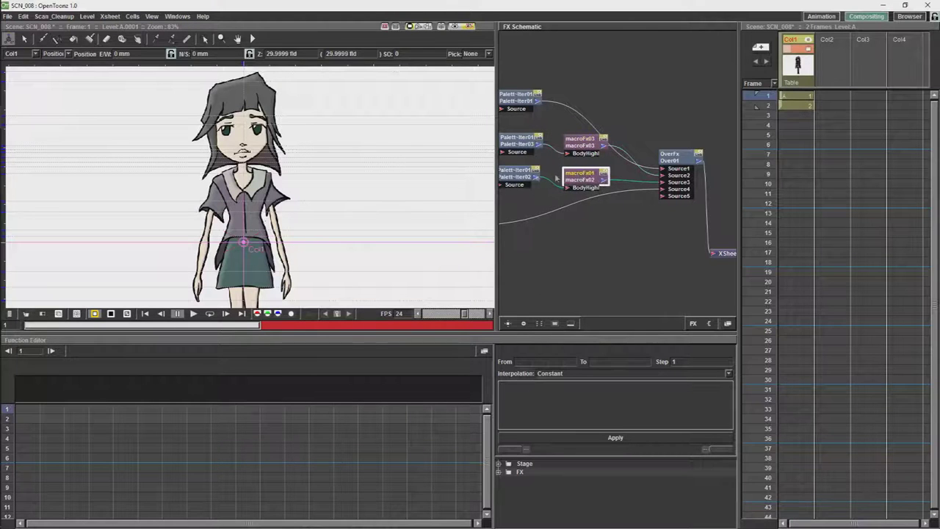
left_click(499, 465)
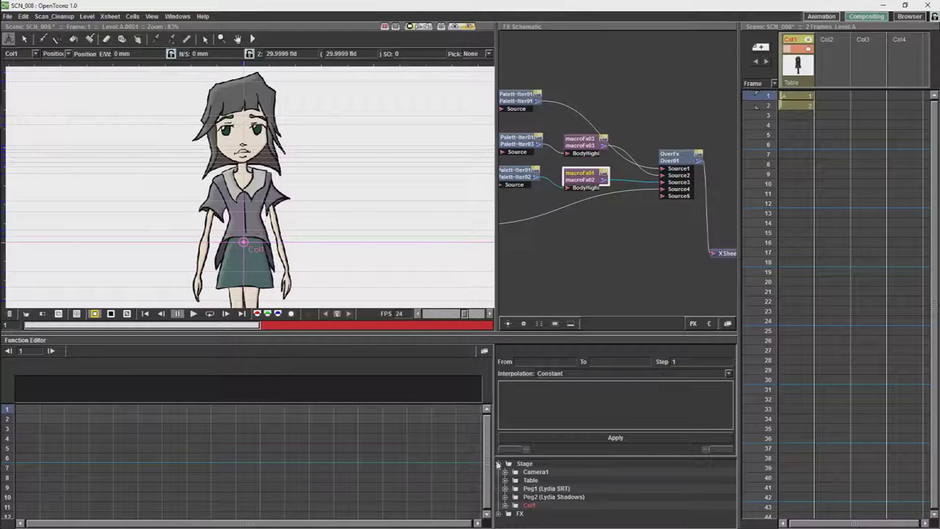
left_click(499, 463)
left_click(499, 472)
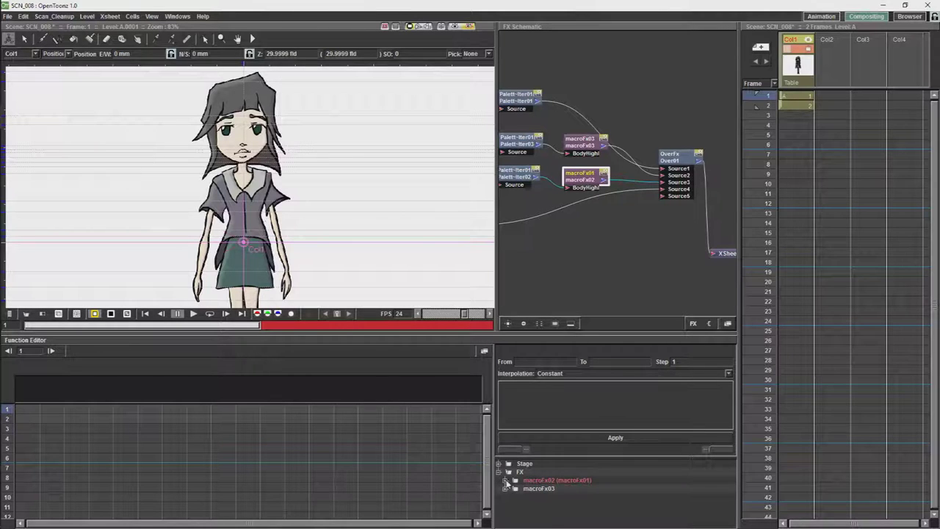
left_click(505, 480)
- Display the Offset X x channels of BodyHighlight03 and BodyHighlight04
scroll(732, 479, "down", 1)
left_click(512, 473)
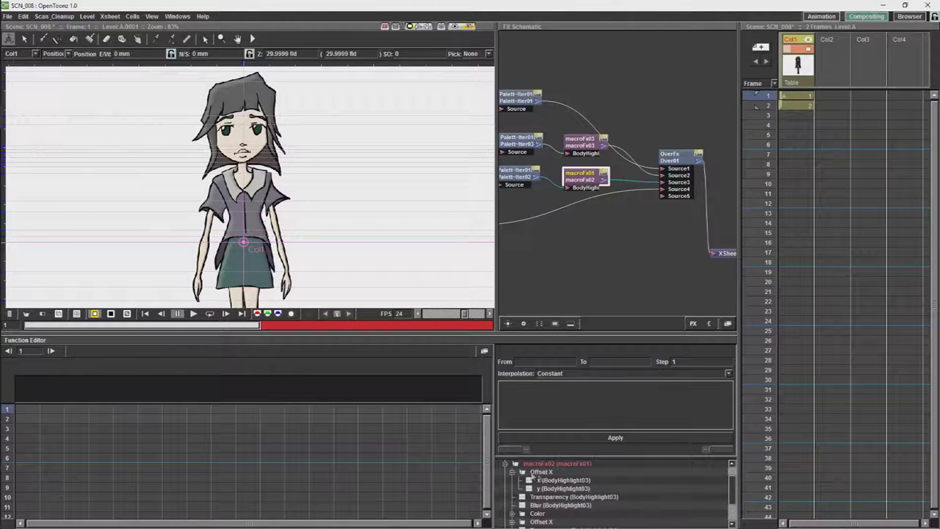
left_click(530, 481)
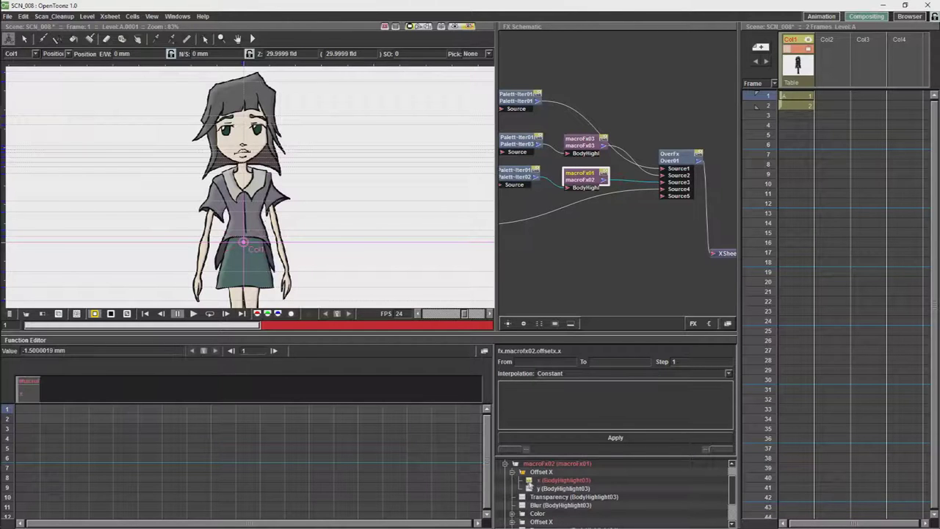
scroll(733, 484, "down", 1)
left_click(513, 497)
left_click(540, 506)
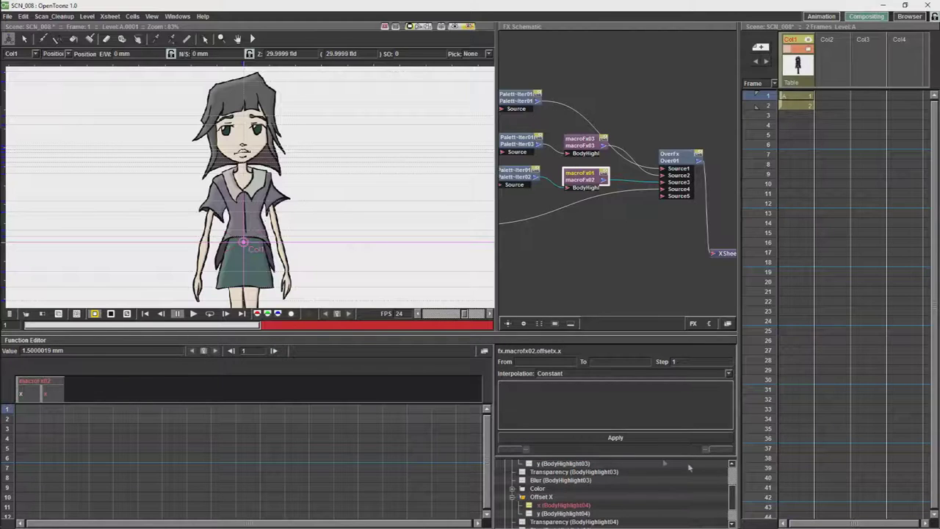
left_click_drag(734, 493, 734, 479)
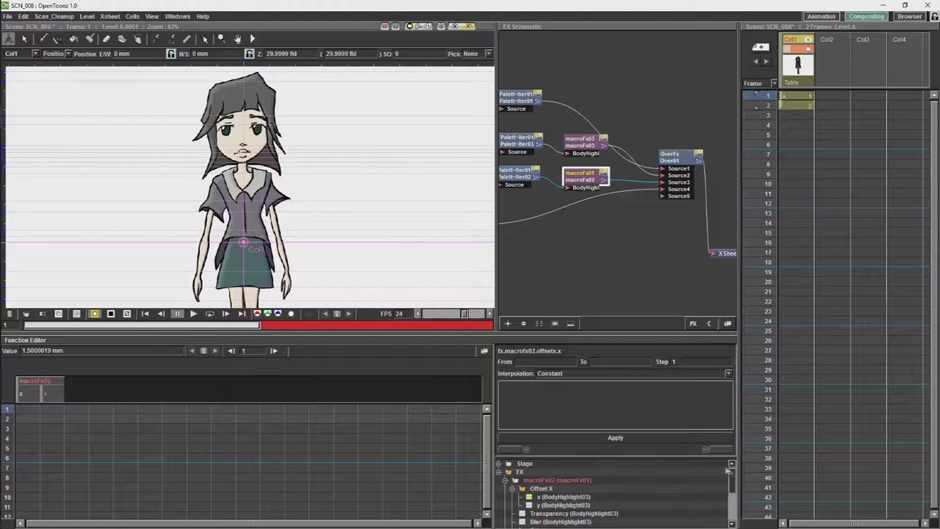
double_click(591, 174)
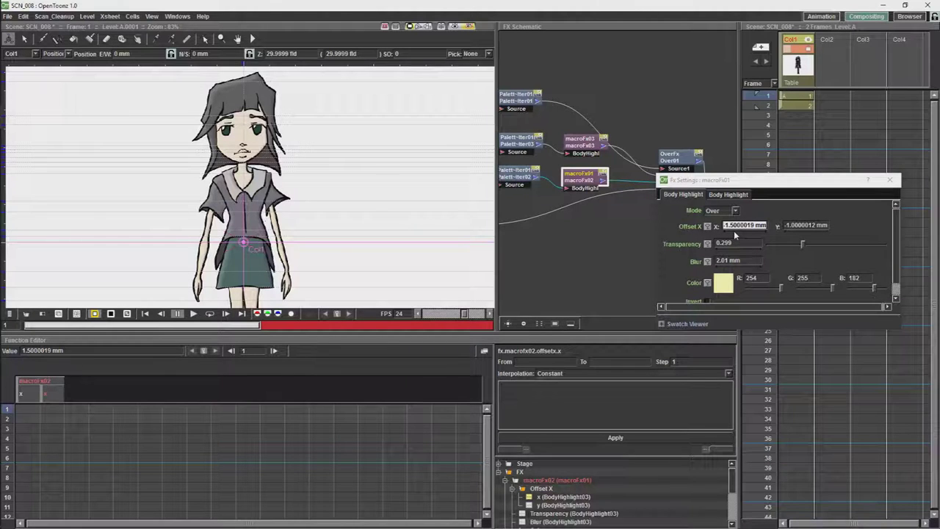
left_click(728, 194)
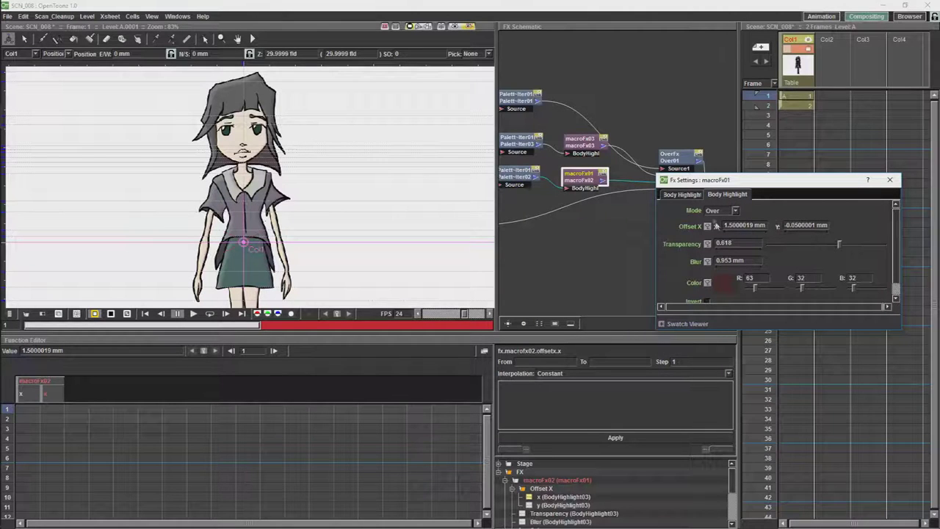
left_click(690, 194)
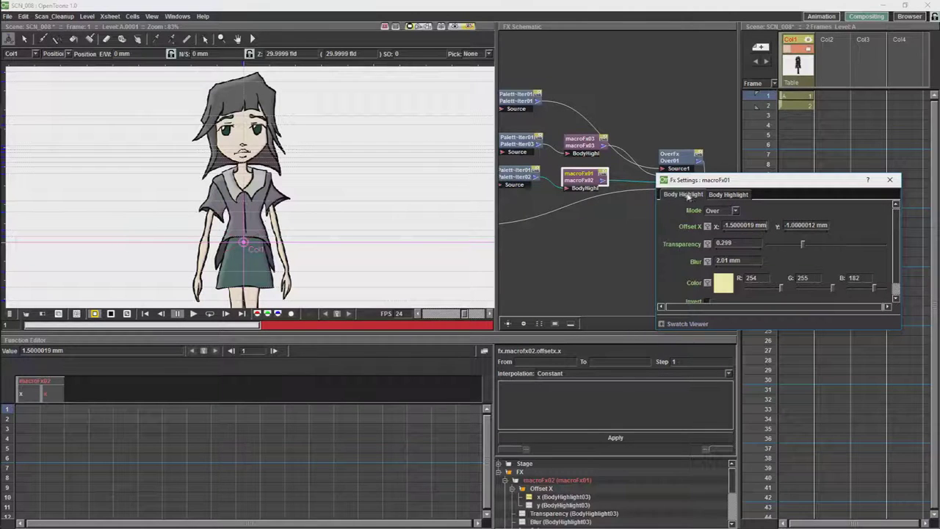
left_click_drag(750, 182, 735, 167)
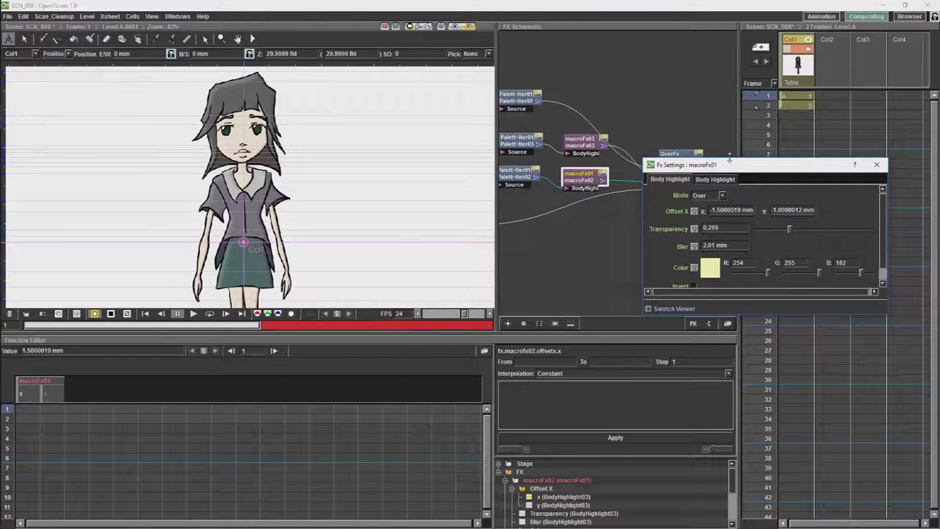
- Set the x curve's frames 1–2 segment to Expression interpolation and begin typing a clamp(peg2.ew, expression
left_click(878, 166)
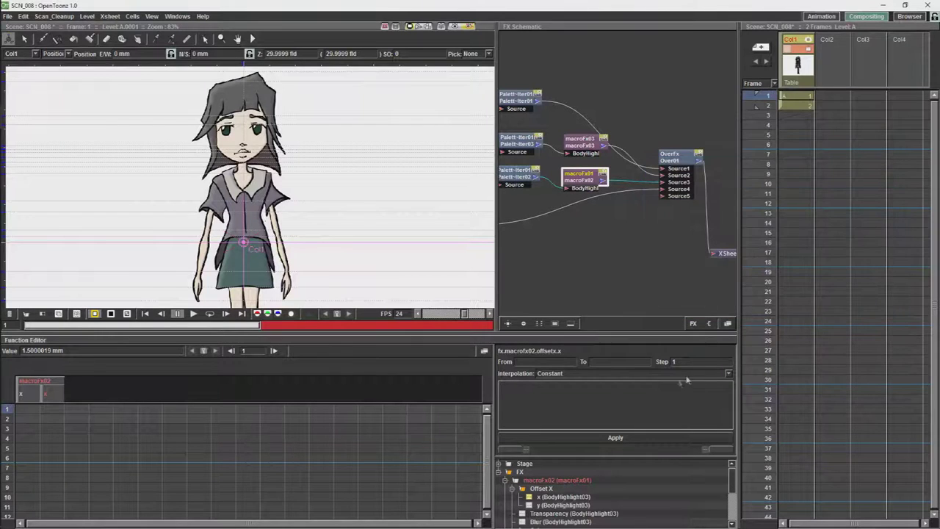
left_click(730, 374)
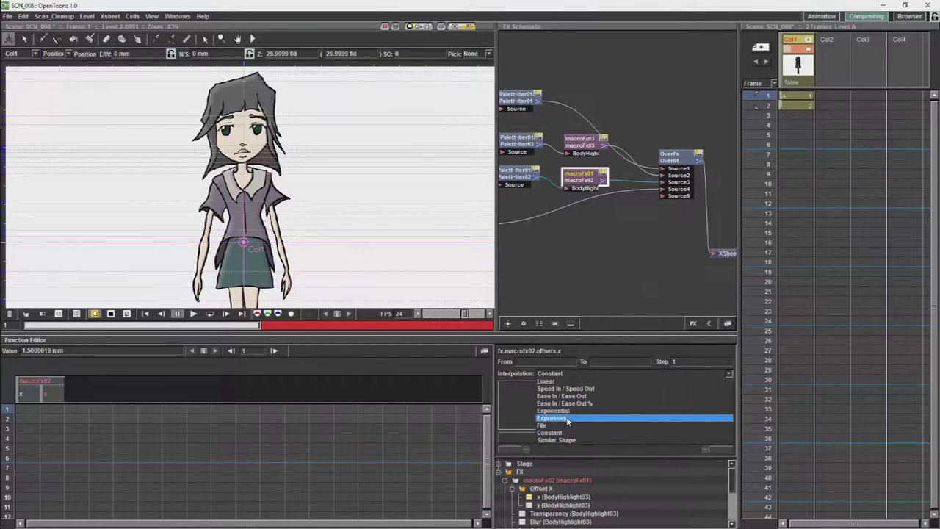
left_click(567, 418)
left_click(21, 395)
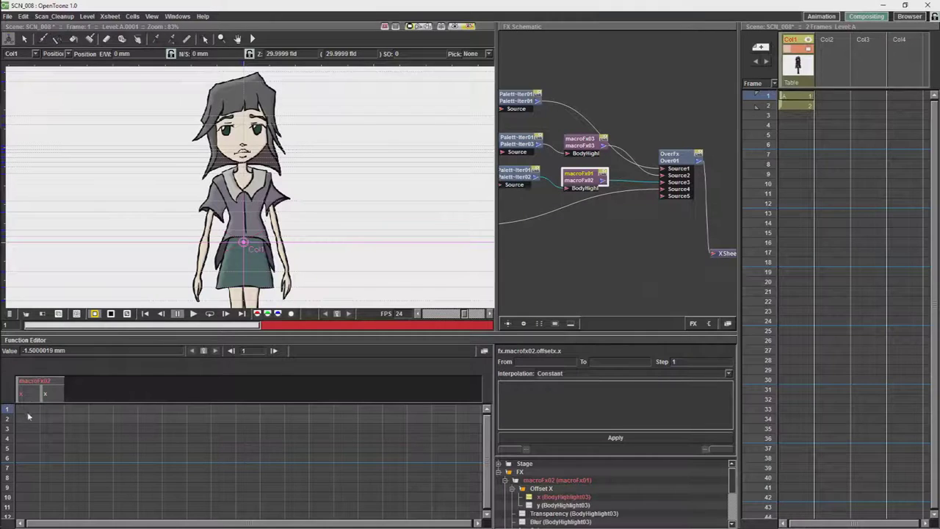
left_click(28, 409)
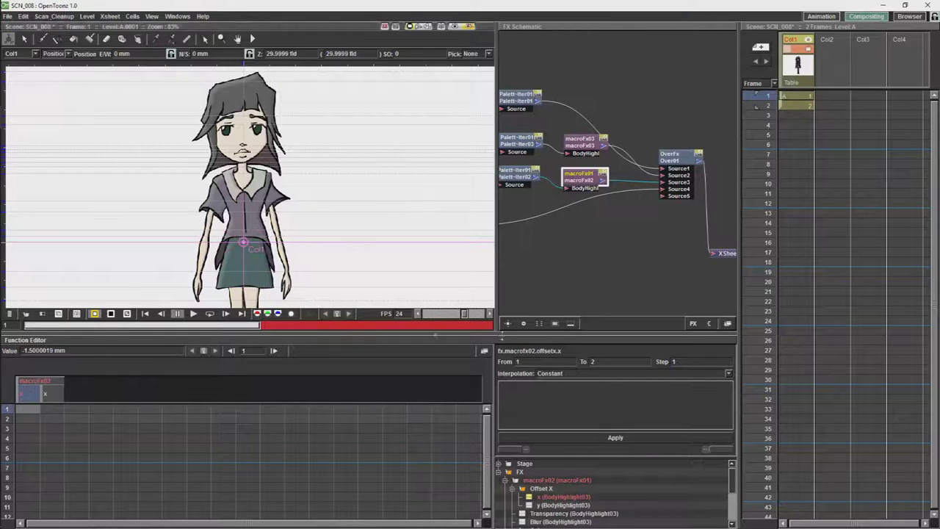
left_click(728, 374)
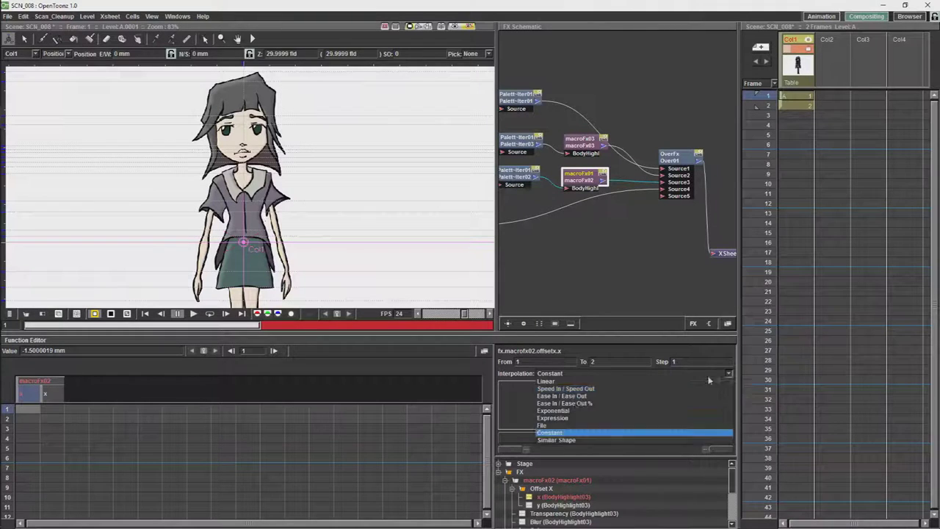
left_click(565, 420)
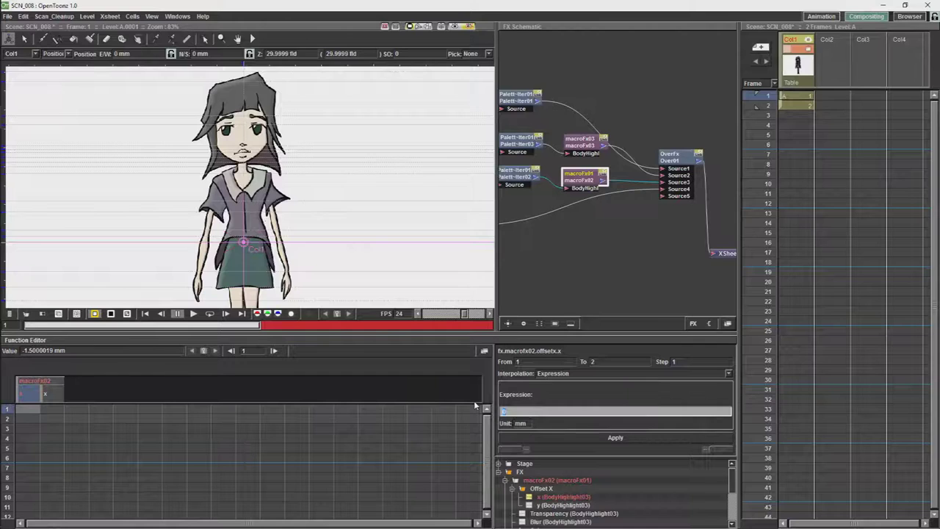
type("clamp")
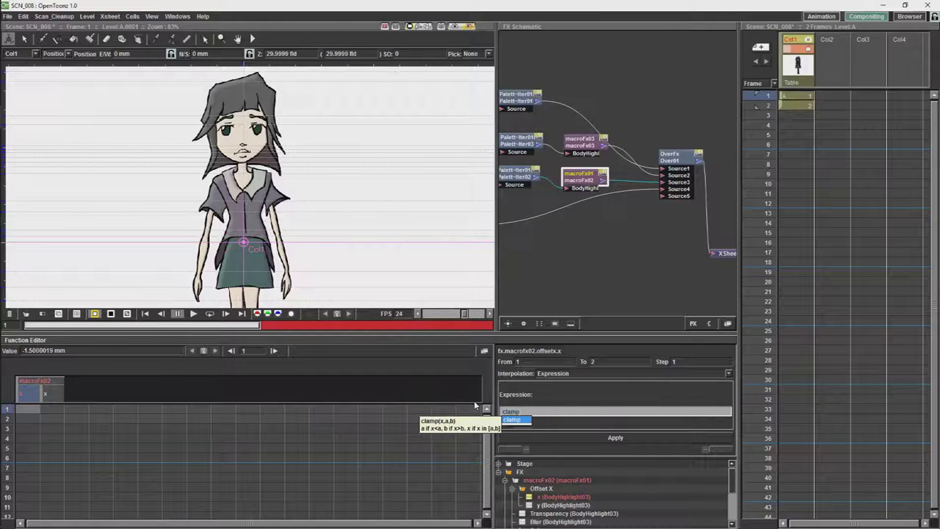
type("(")
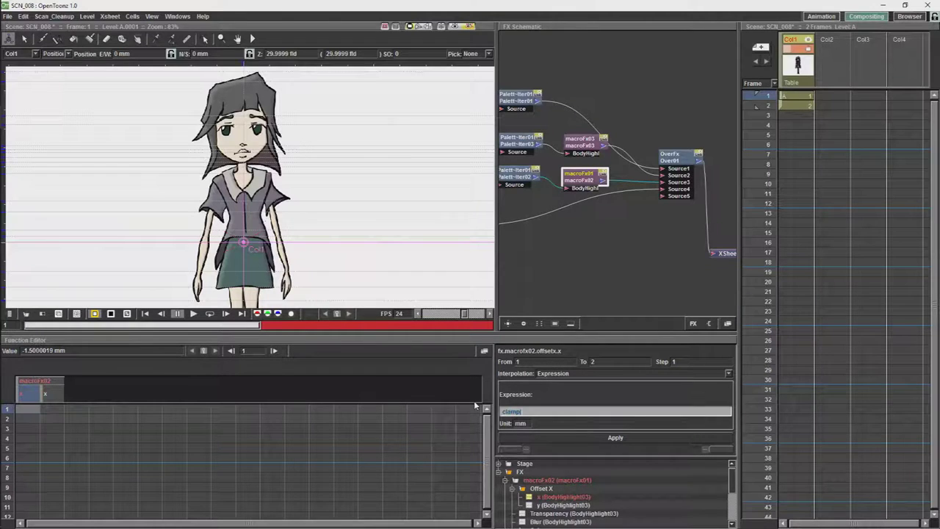
type("p")
type("eg3")
type(".ew.")
- Open macroFx01's settings, finish the expression as clamp(peg2.ew,-1.5,1.5) and apply it
double_click(591, 189)
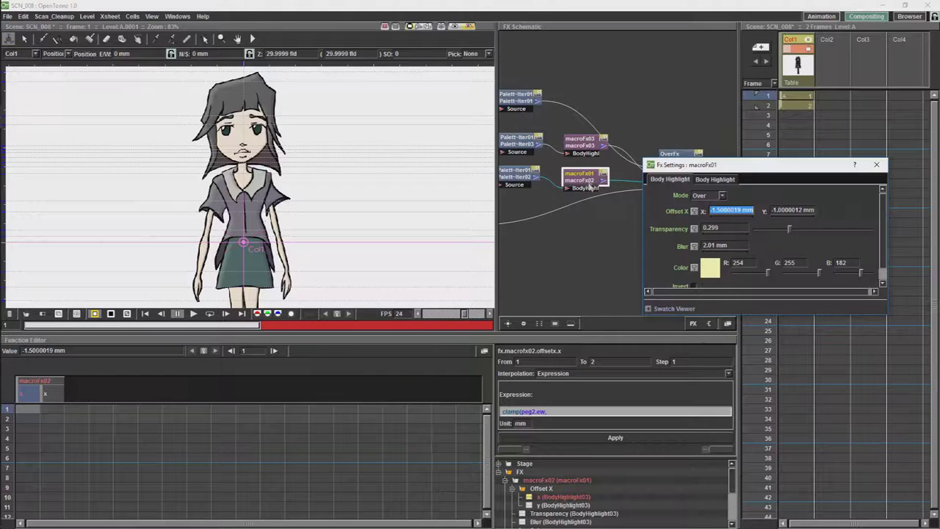
left_click_drag(765, 169, 738, 142)
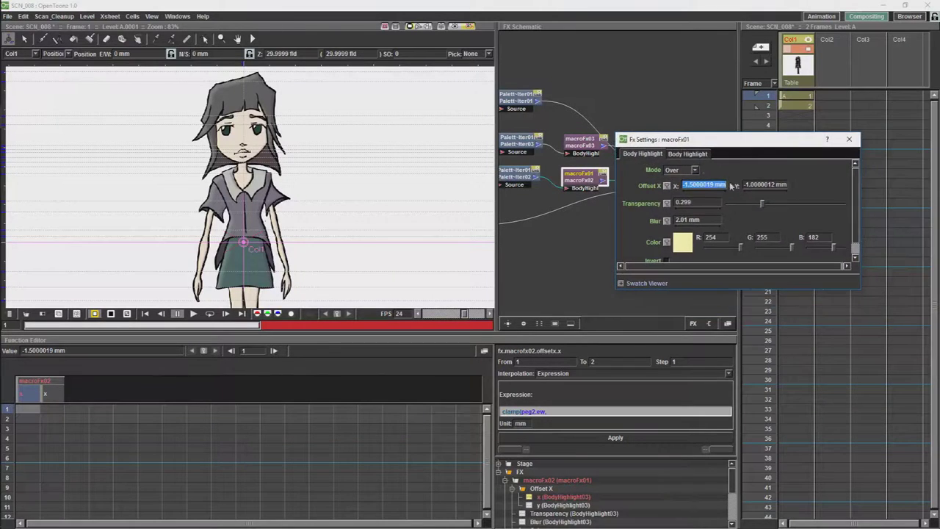
left_click(561, 440)
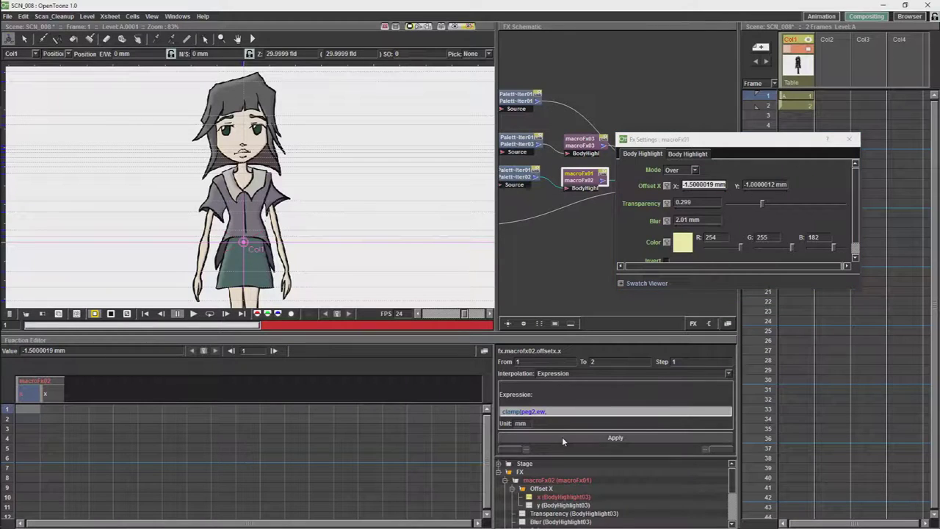
type(",-1.5,1.5")
left_click(609, 438)
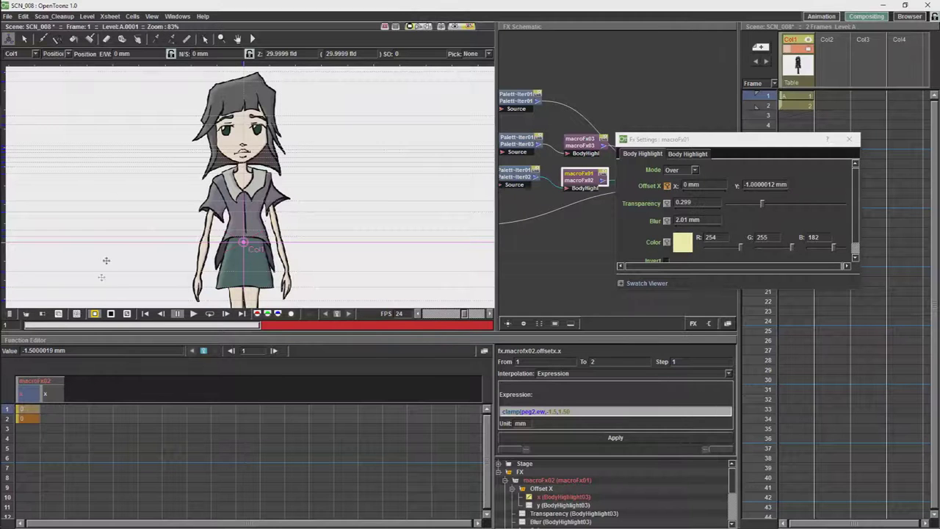
- Drag the Lydia Shadows peg right and left, leaving it at -59.53 mm so Offset X reads -1.5 mm
left_click(35, 54)
left_click(34, 88)
left_click_drag(247, 247, 284, 239)
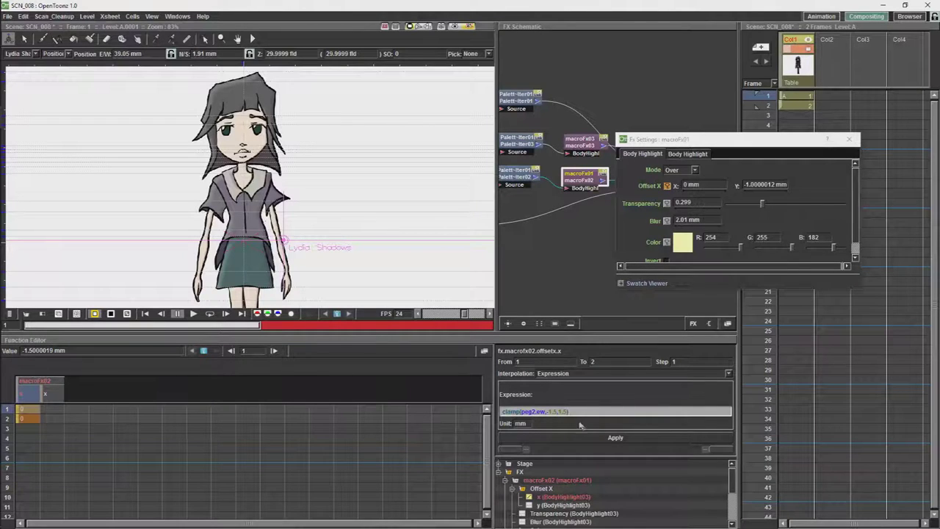
left_click(572, 437)
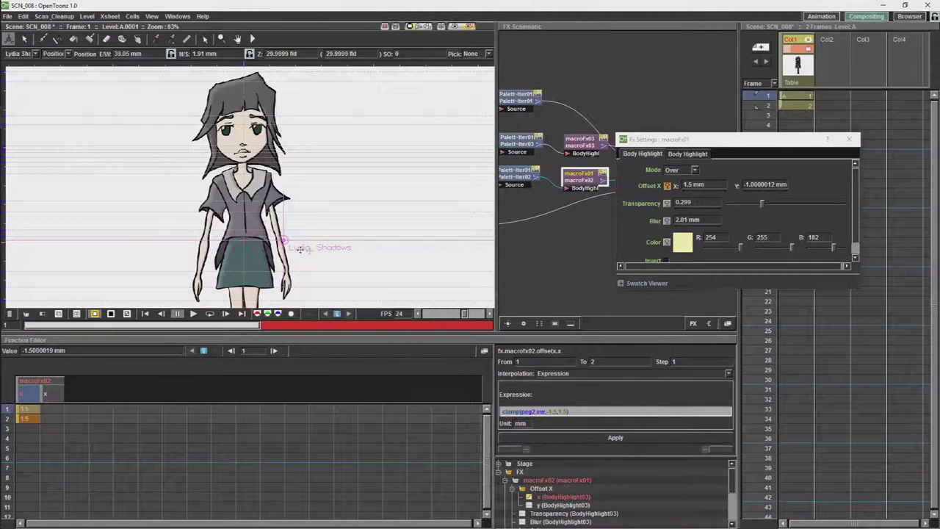
left_click_drag(284, 241, 193, 228)
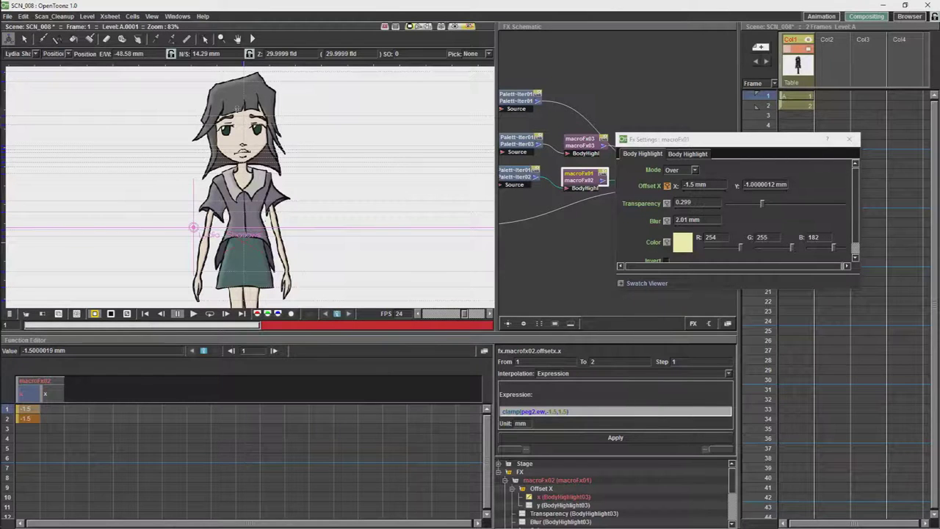
left_click_drag(194, 229, 327, 235)
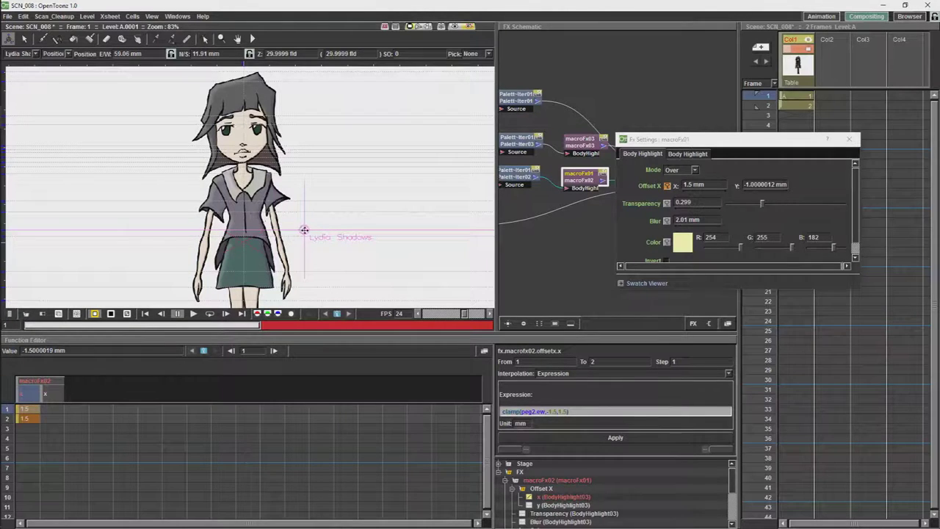
left_click_drag(307, 234, 173, 226)
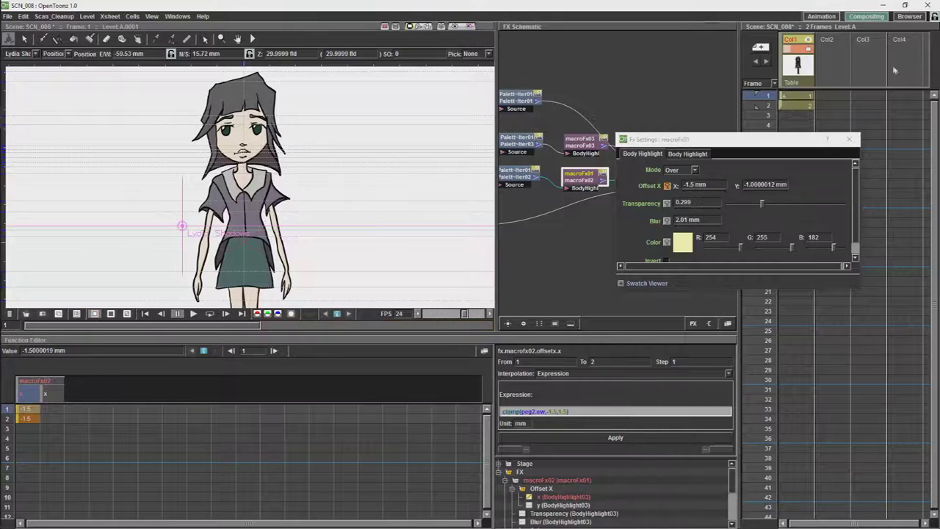
left_click(833, 96)
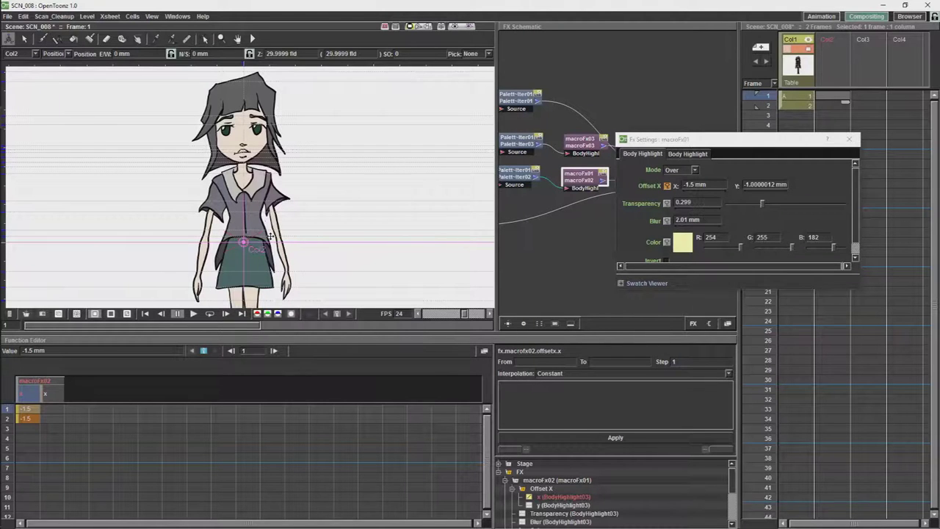
- Brush the note 'Peg2 / 10' with '0.1' beneath it on Col2 frame 1
left_click(40, 40)
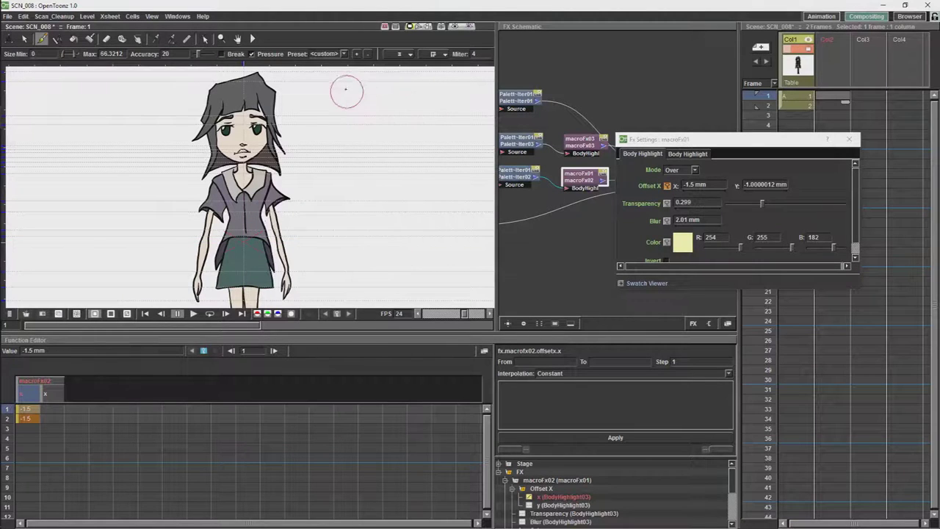
mouse_move(345, 90)
left_mouse_down()
mouse_move(344, 132)
mouse_move(343, 113)
mouse_move(364, 96)
mouse_move(390, 145)
left_mouse_up()
left_click_drag(402, 112, 376, 165)
mouse_move(404, 99)
left_mouse_down()
mouse_move(418, 99)
mouse_move(439, 131)
mouse_move(351, 204)
left_mouse_up()
mouse_move(401, 172)
left_mouse_down()
mouse_move(395, 197)
mouse_move(424, 176)
left_mouse_up()
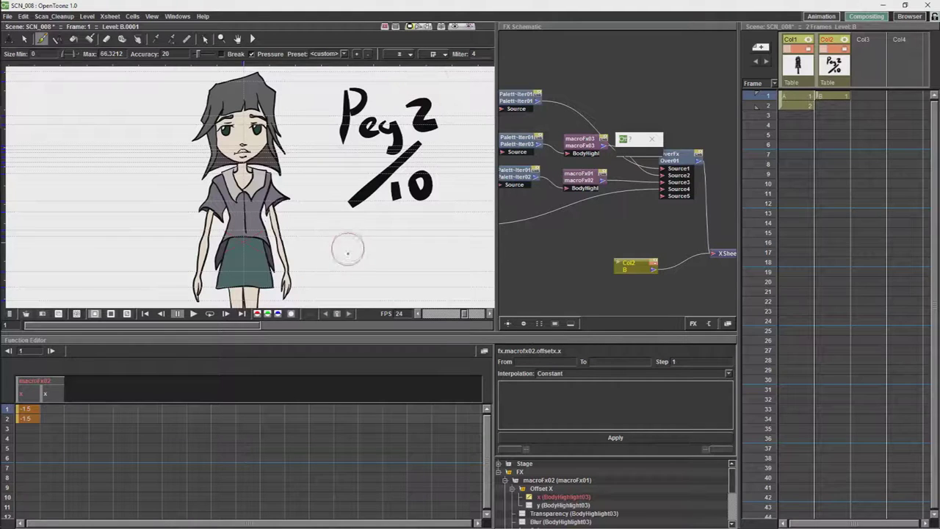
mouse_move(360, 237)
left_mouse_down()
mouse_move(338, 250)
mouse_move(365, 239)
mouse_move(385, 269)
left_mouse_up()
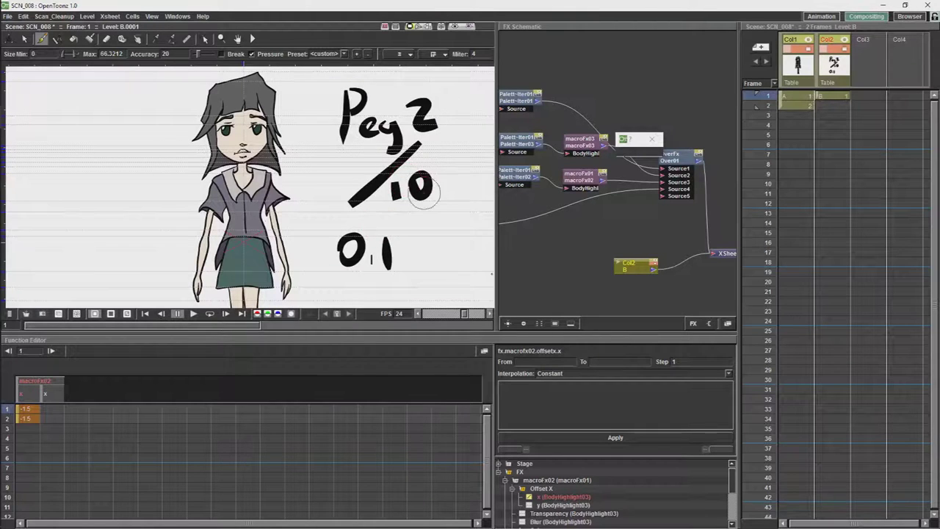
- Change the Offset X expression to clamp(peg2.ew*0.001,-1.5,1.5) and apply it
left_click(30, 409)
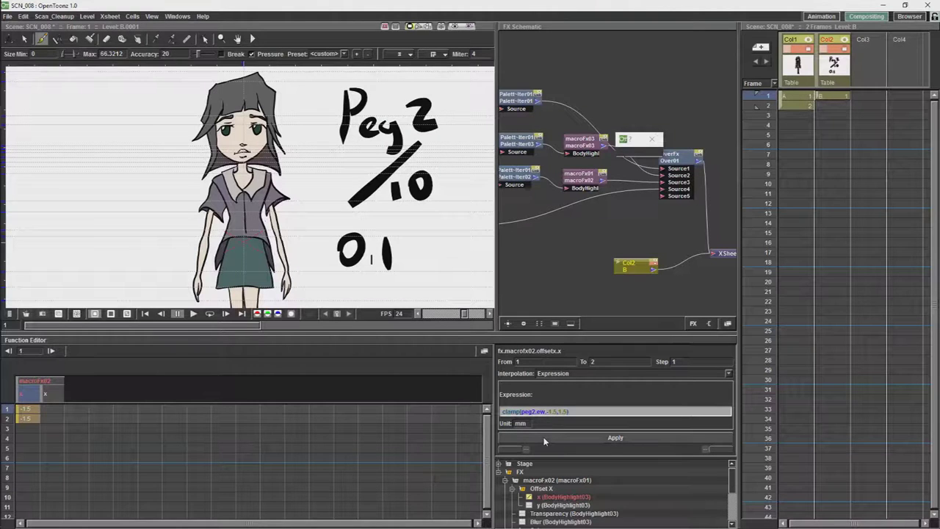
type("0.00")
type("2")
type("*")
key("BackSpace")
type("1")
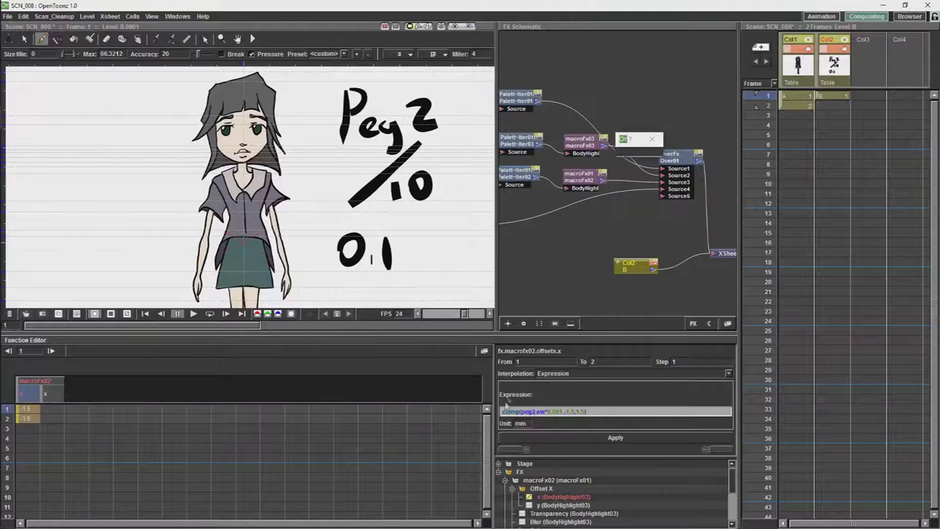
left_click(545, 441)
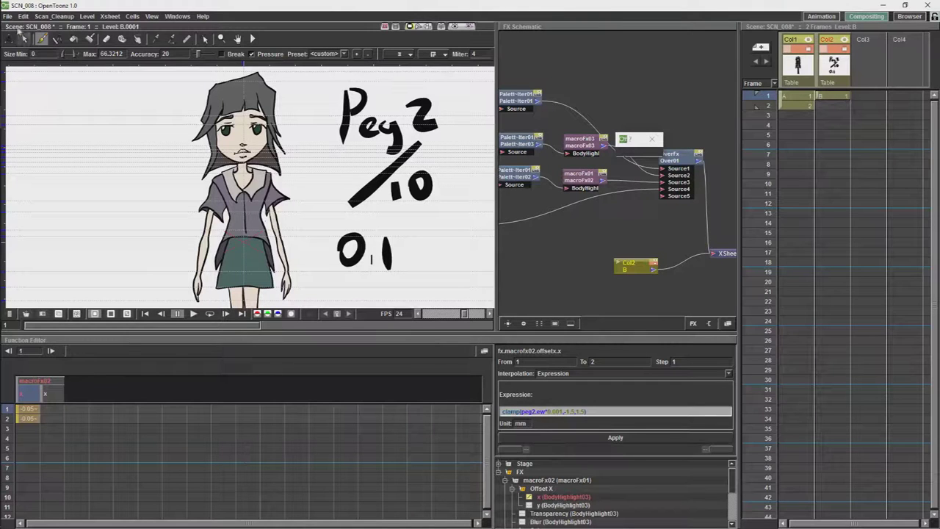
key("a")
left_click(24, 56)
- Change the peg2 E/W multiplier to 0.01, then test by dragging the Lydia Shadows peg
left_click(31, 88)
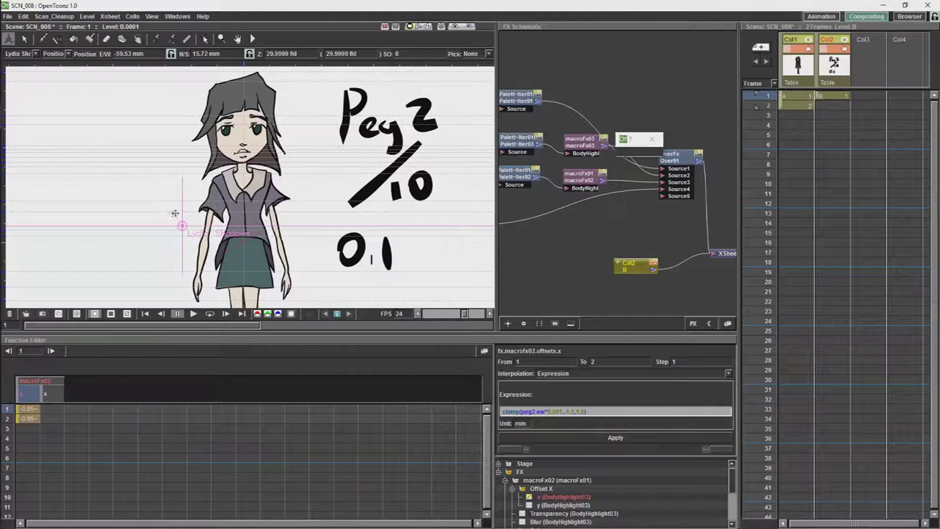
left_click_drag(184, 222, 296, 241)
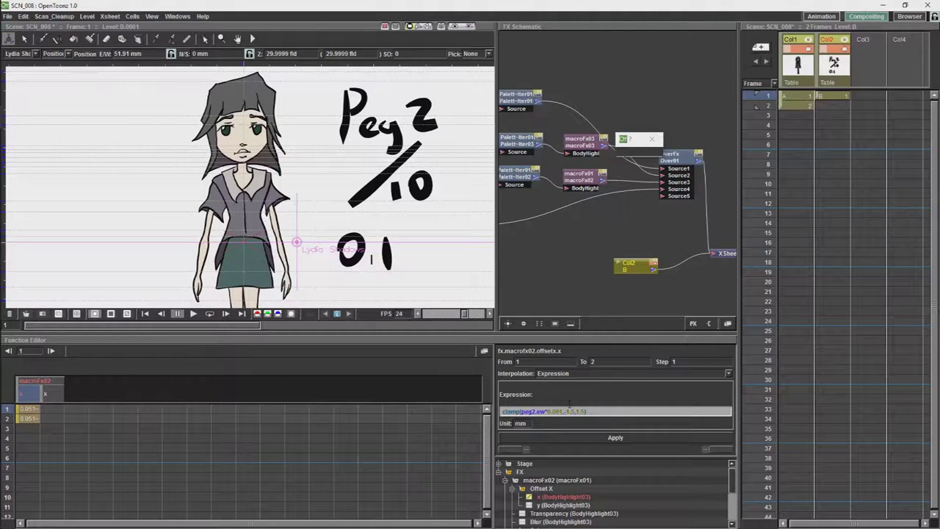
key("BackSpace")
left_click(615, 437)
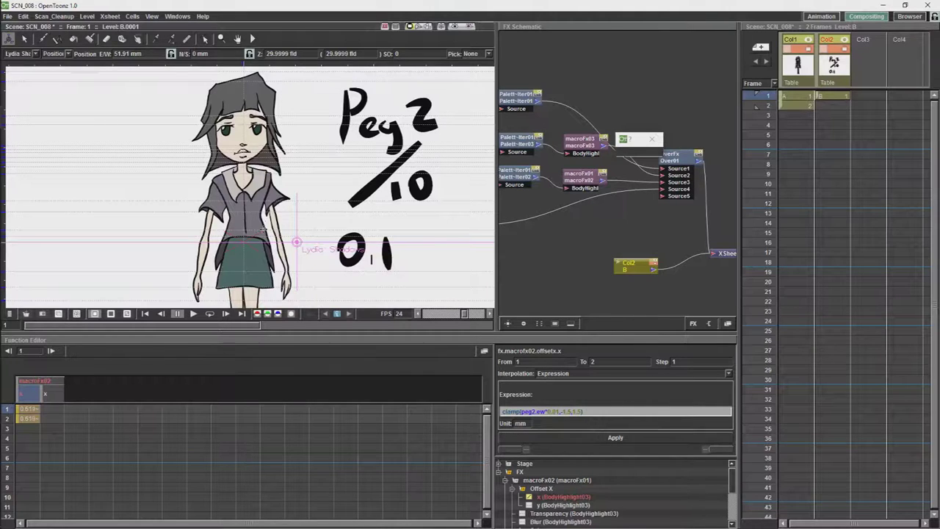
left_click_drag(303, 247, 102, 232)
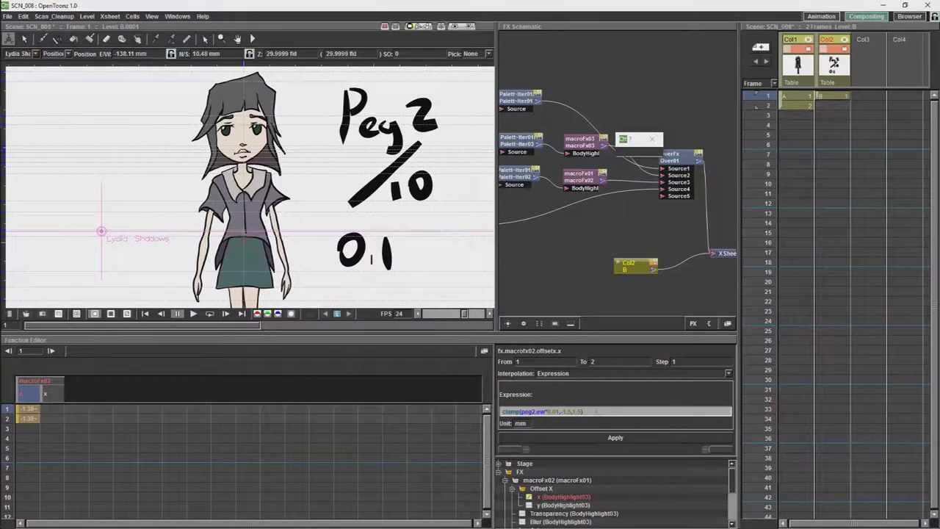
- Copy the clamp expression and select BodyHighlight04's x offset segment on frames 1–2
left_click_drag(580, 411, 514, 411)
key("ctrl+c")
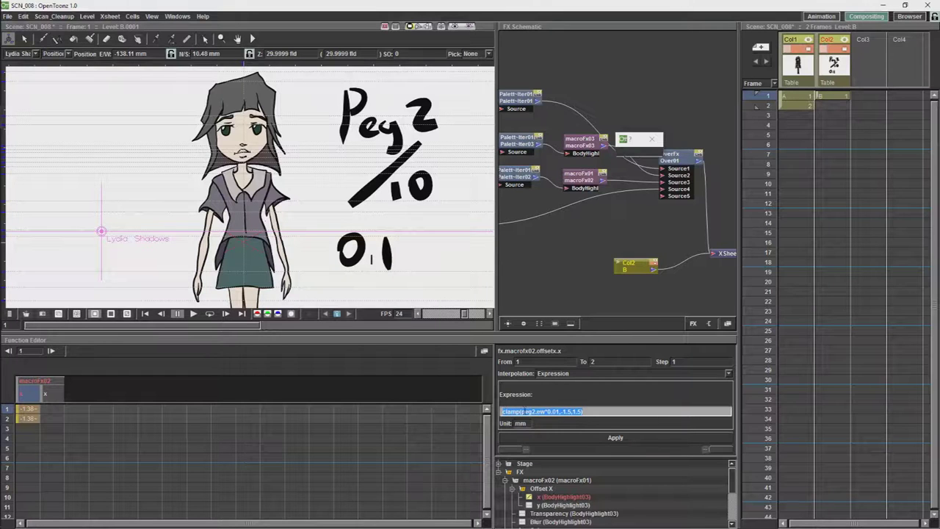
left_click(528, 412)
left_click_drag(732, 475, 733, 499)
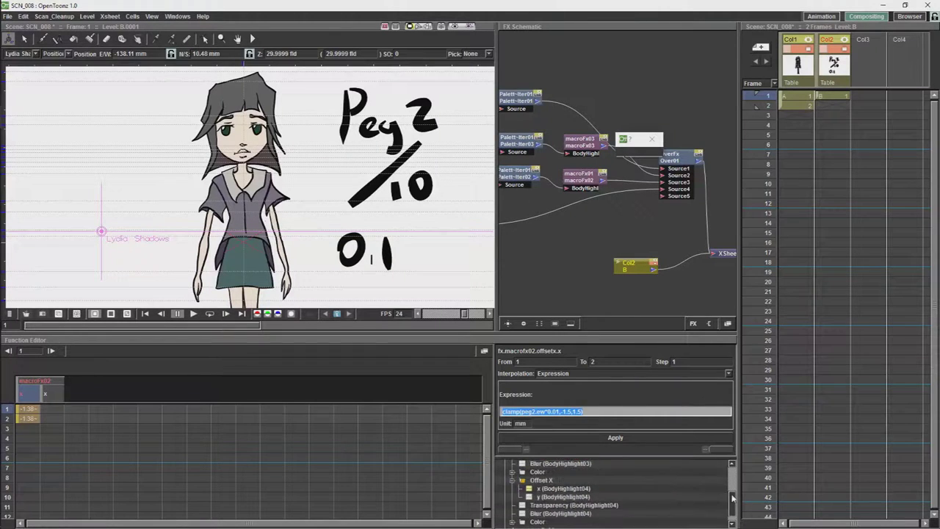
left_click(564, 488)
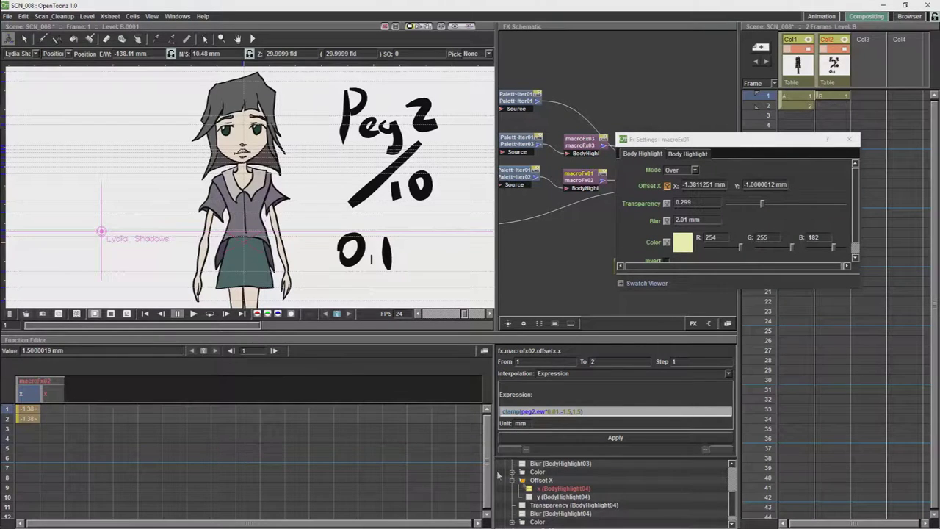
left_click(54, 395)
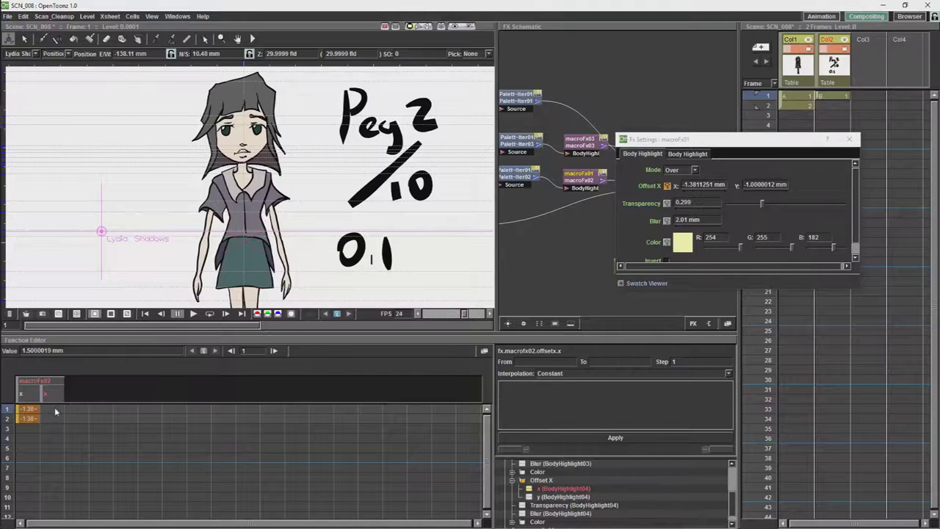
left_click(54, 410)
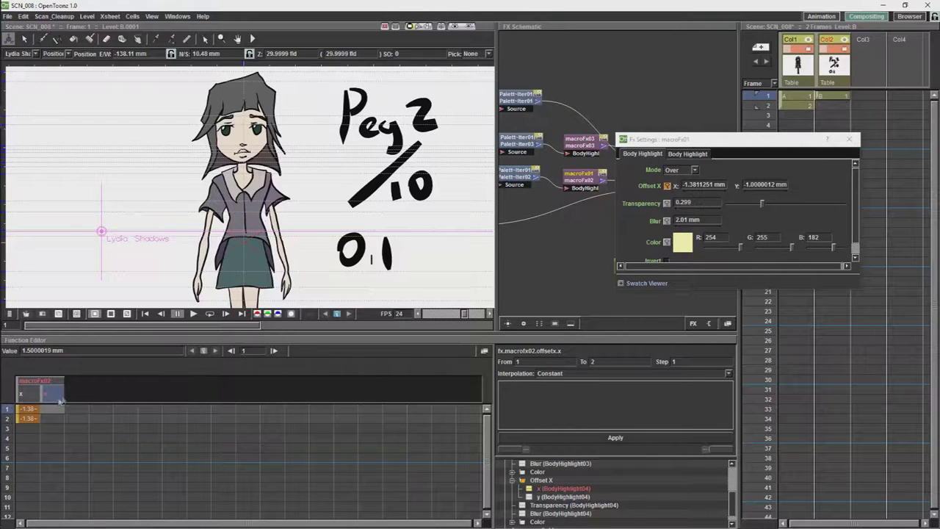
- Set that segment to the Expression clamp(-peg2.ew*0.01,-1.5,1.5)
left_click(729, 374)
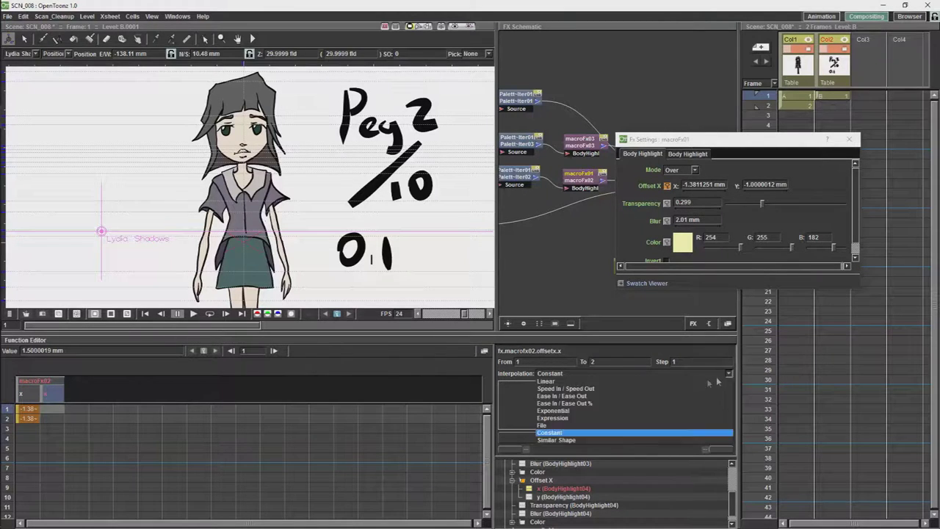
left_click(568, 419)
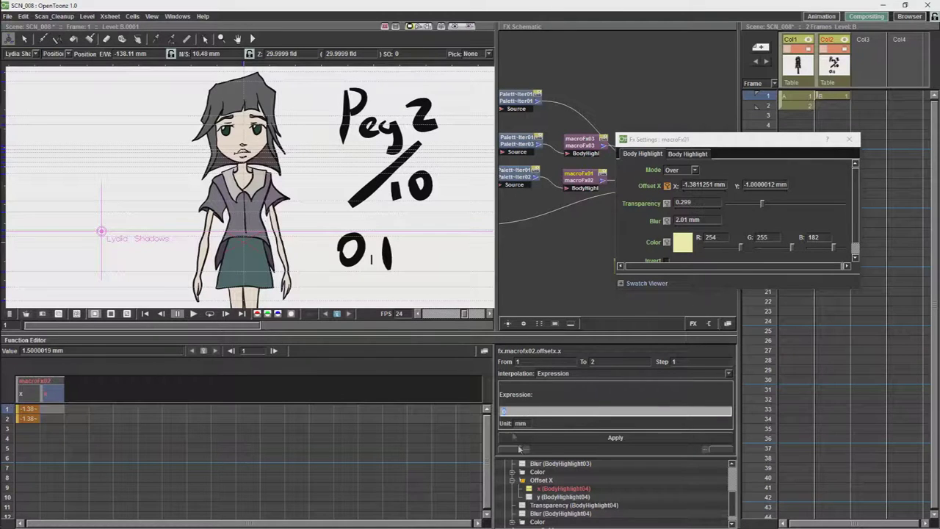
key("ctrl+v")
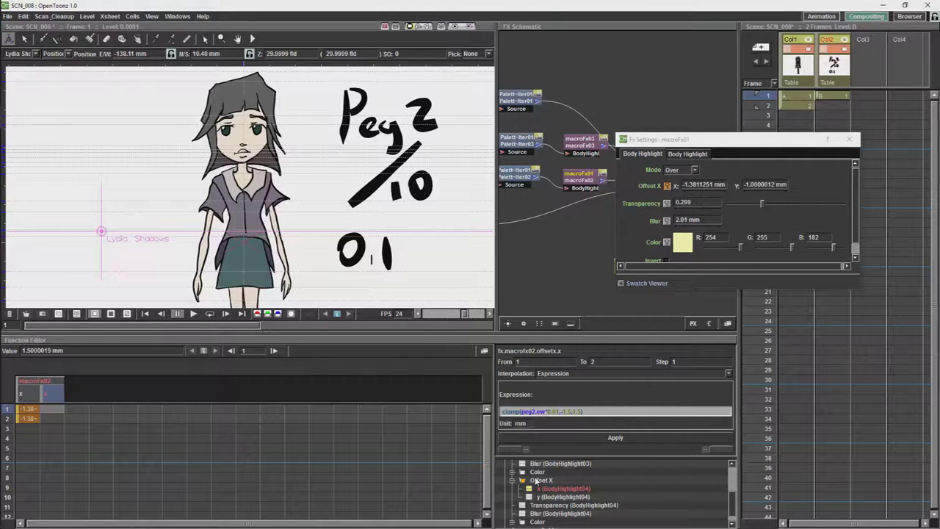
type("-")
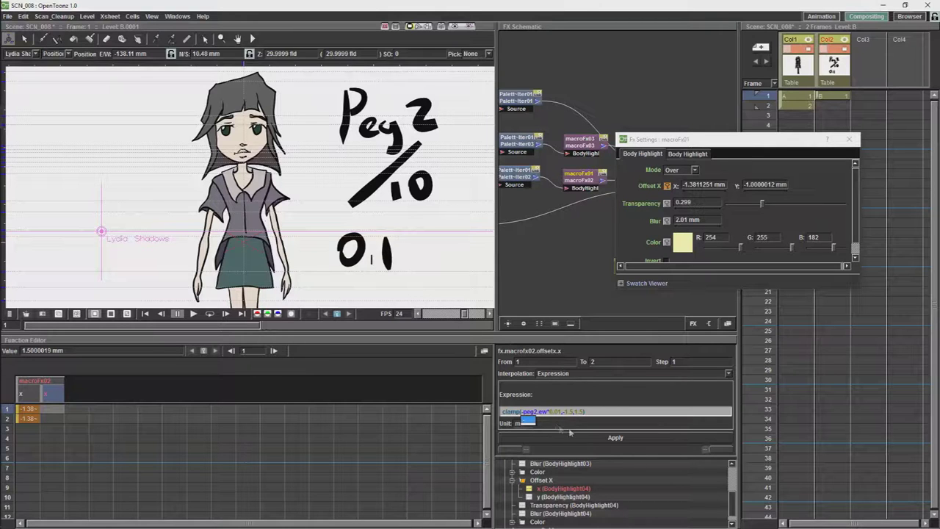
left_click(598, 438)
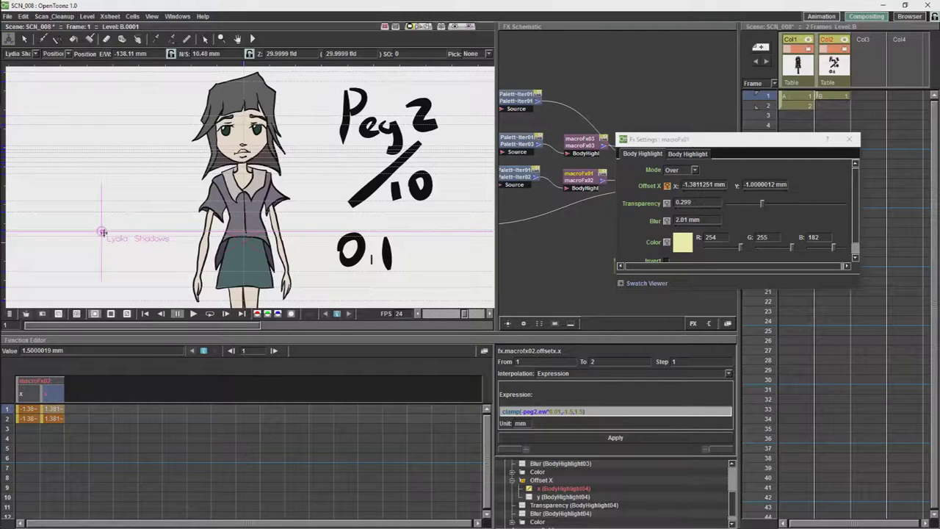
- Nudge the Lydia Shadows peg left to -148.11 mm E/W, so the highlight offsets read -1.48/1.481
mouse_move(102, 232)
left_mouse_down()
mouse_move(84, 231)
mouse_move(419, 230)
mouse_move(91, 232)
left_mouse_up()
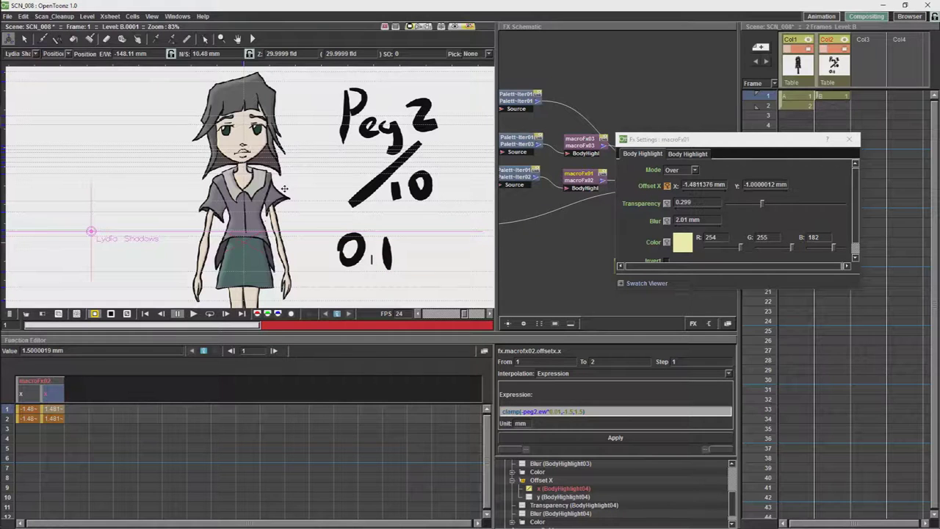
- Select macroFx03 and its BodyHighlight01 Offset X channel in the Function Editor
left_click(584, 178)
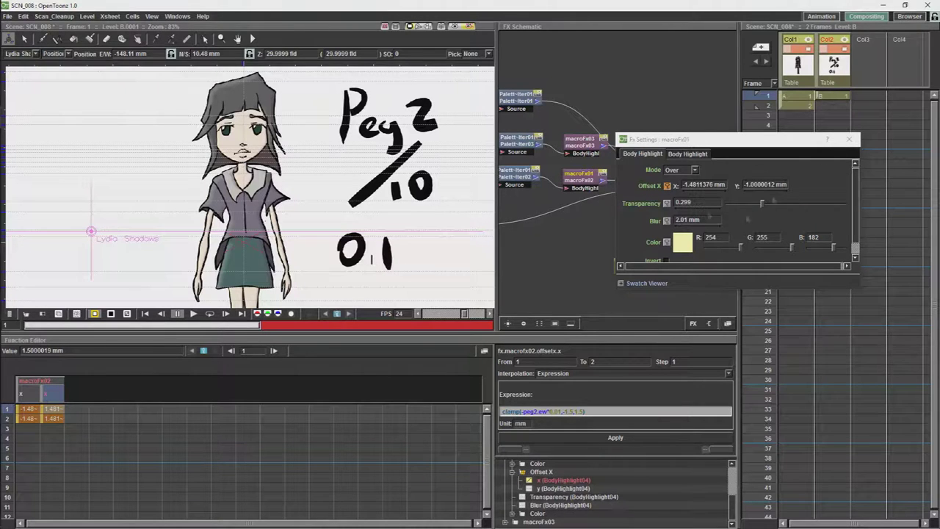
left_click(582, 141)
left_click(690, 154)
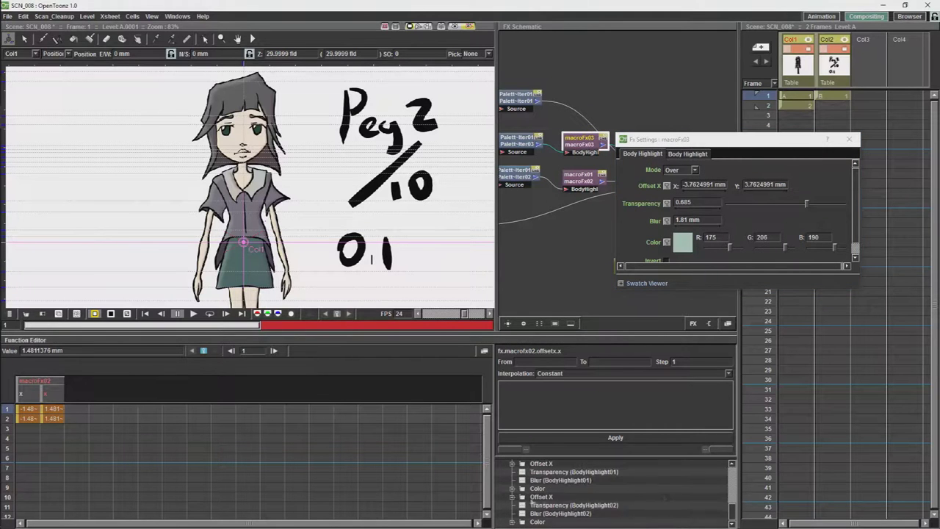
scroll(731, 507, "up", 2)
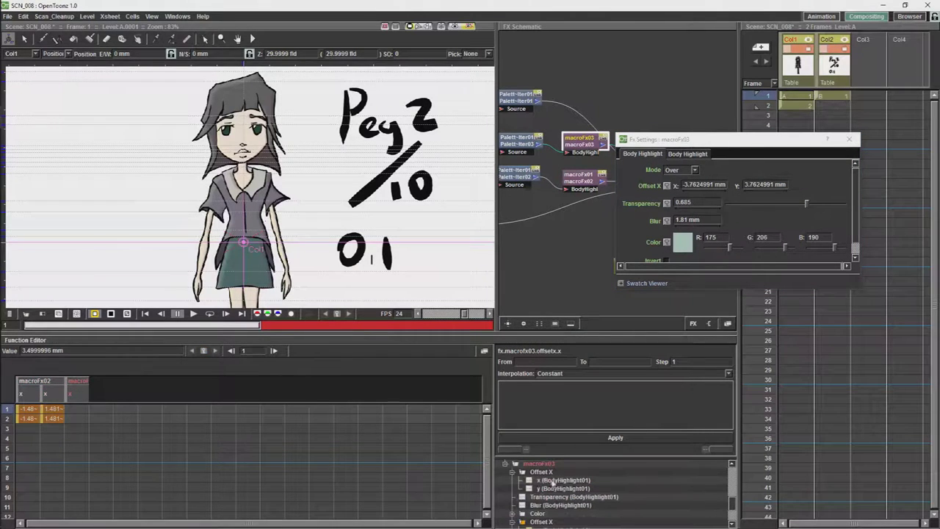
left_click(558, 480)
scroll(540, 523, "up", 1)
left_click(556, 489)
left_click(556, 489)
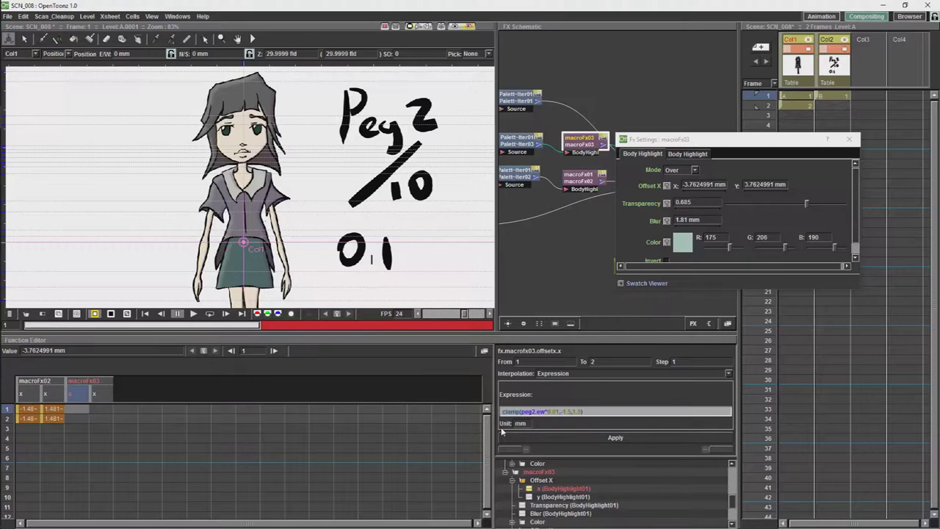
- Give macroFx03's x offsets the negated peg2.ew clamp expression, then target Lydia Shadows
key("BackSpace")
key("BackSpace")
key("BackSpace")
type("3.5-")
left_click(503, 435)
type("v")
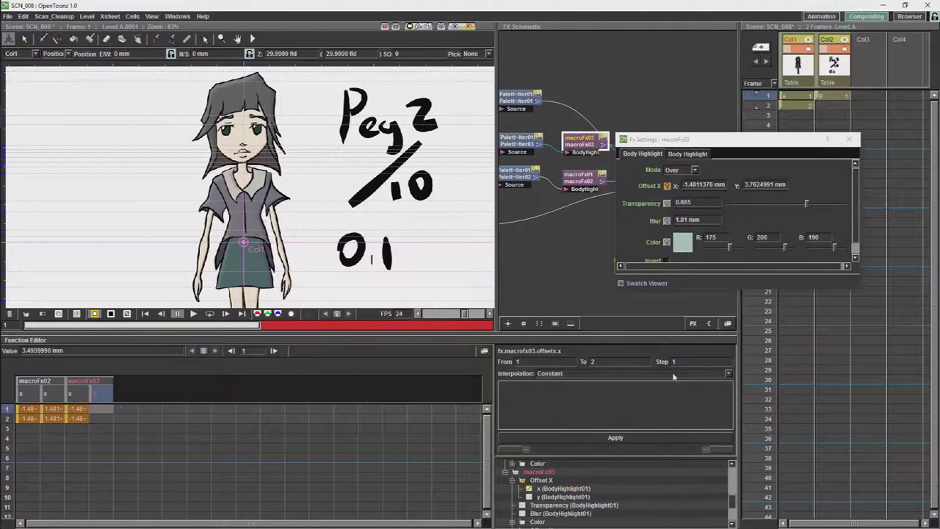
key("ctrl+z")
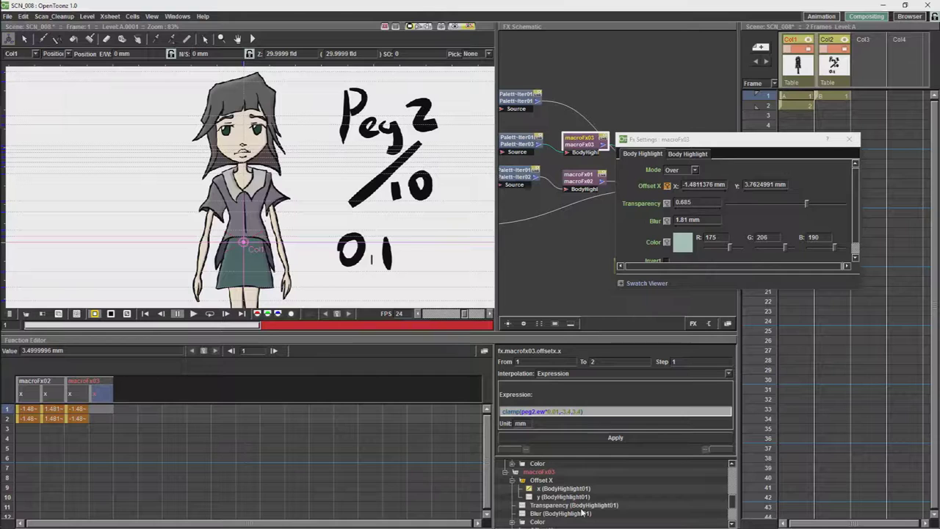
type("-")
left_click(603, 433)
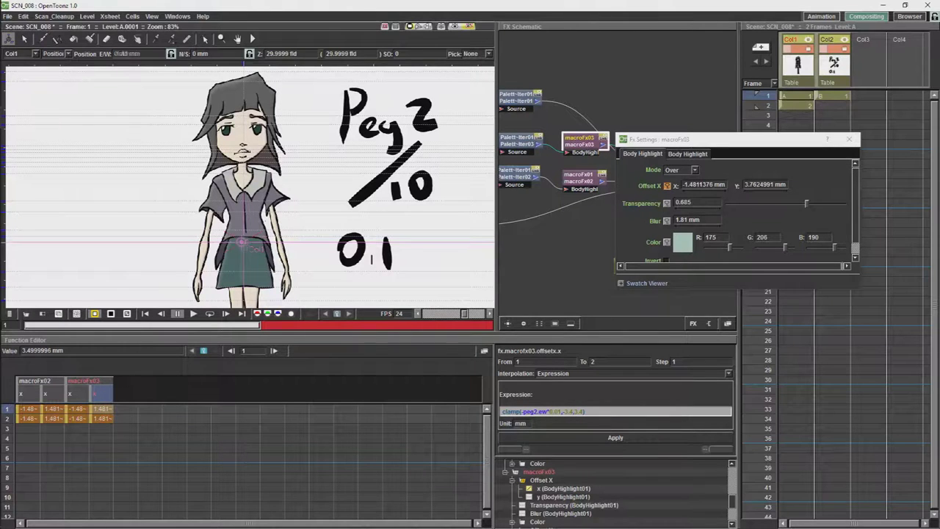
left_click(22, 53)
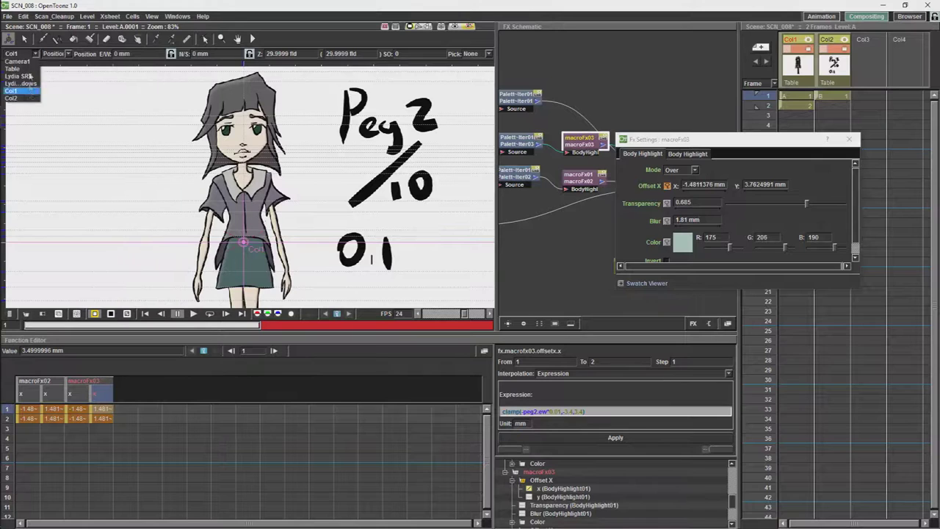
- Set both macroFx03 x expressions to clamp at -3.7,3.7 and test by dragging the Lydia Shadows peg
left_click(30, 88)
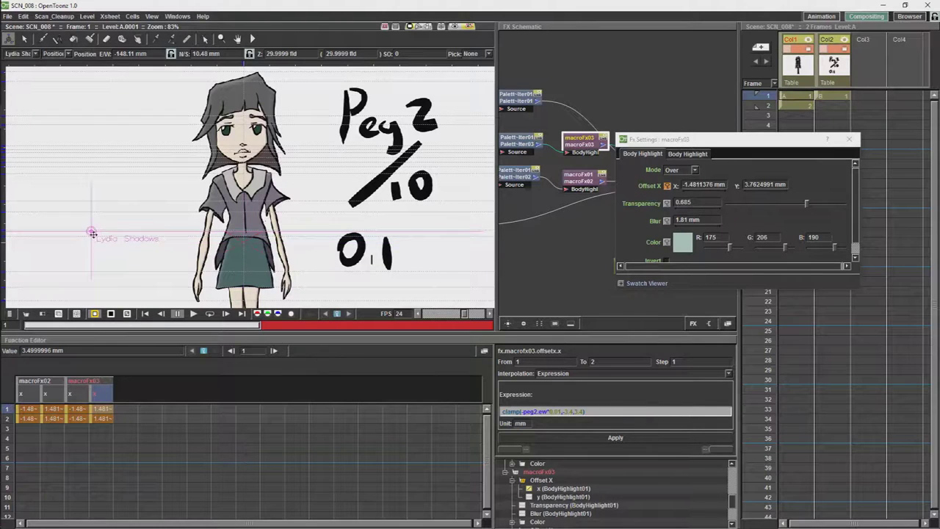
left_click_drag(101, 223, 436, 227)
left_click(530, 413)
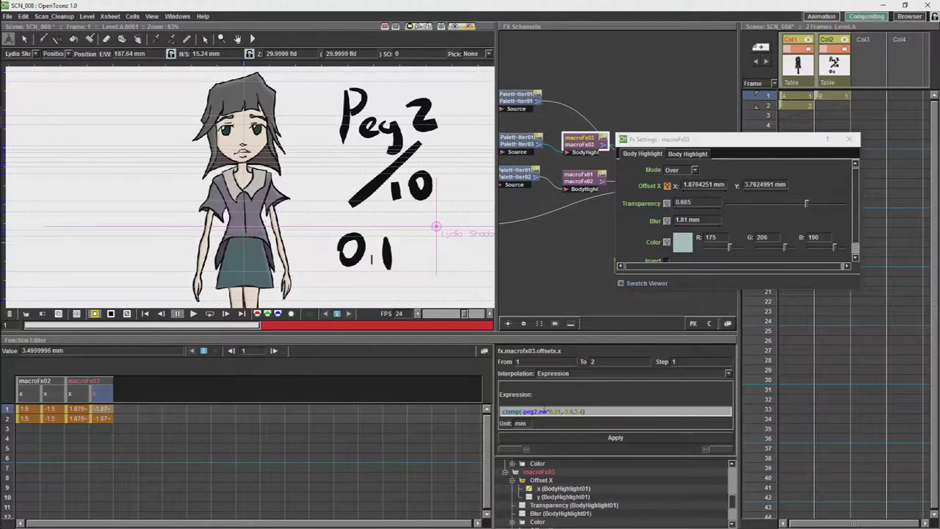
left_click(77, 395)
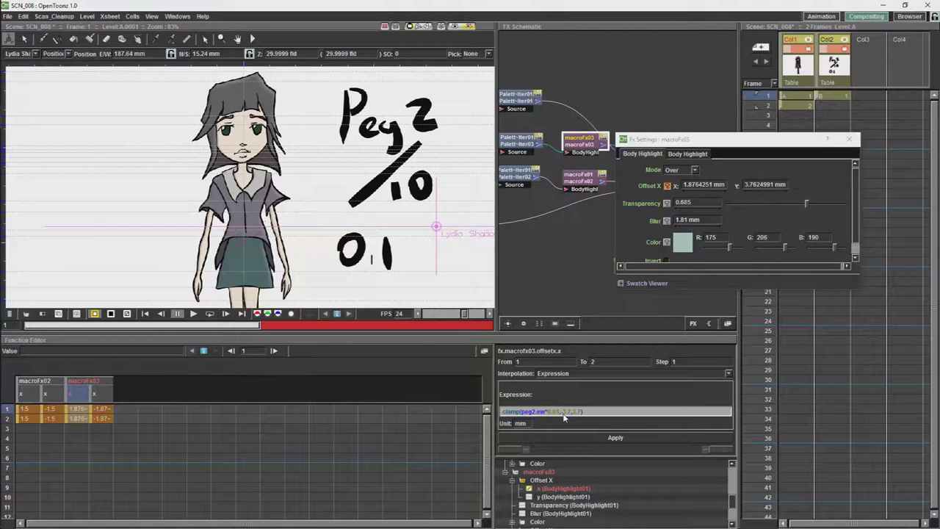
left_click(92, 396)
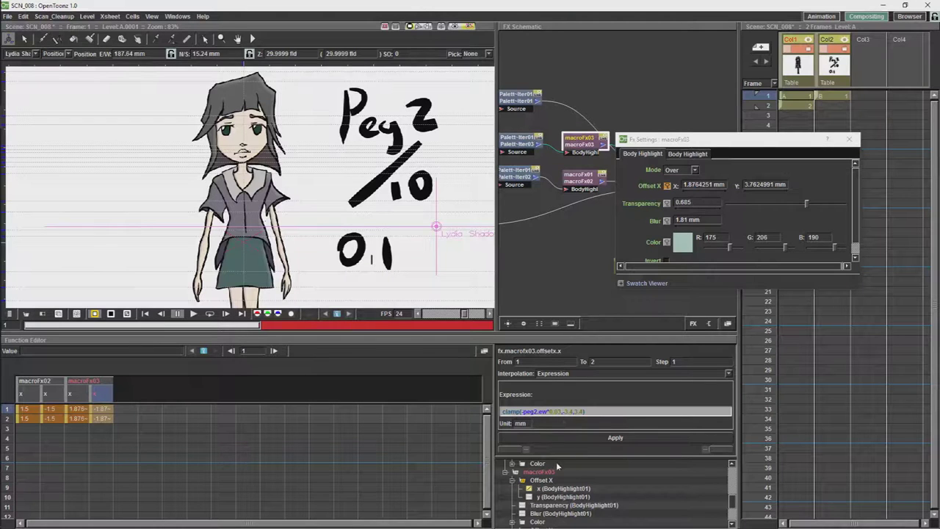
left_click(574, 441)
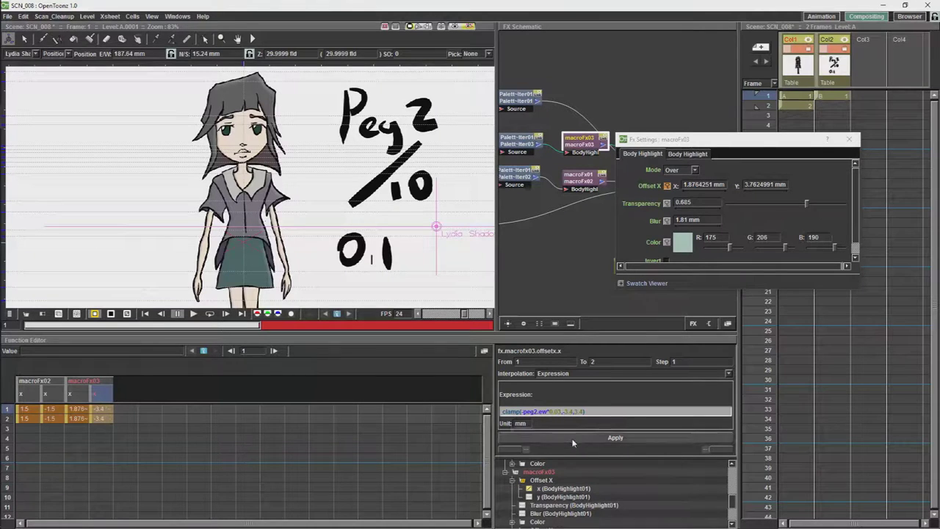
left_click(77, 395)
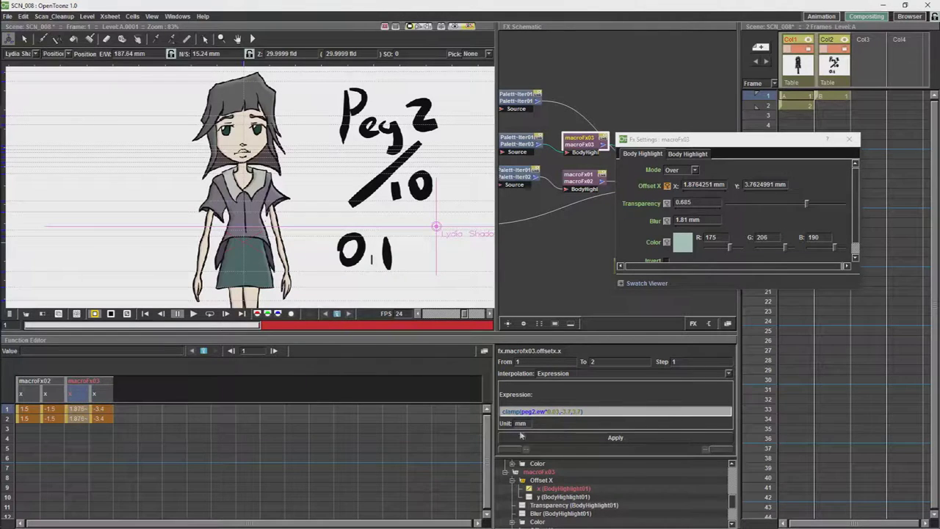
left_click(572, 440)
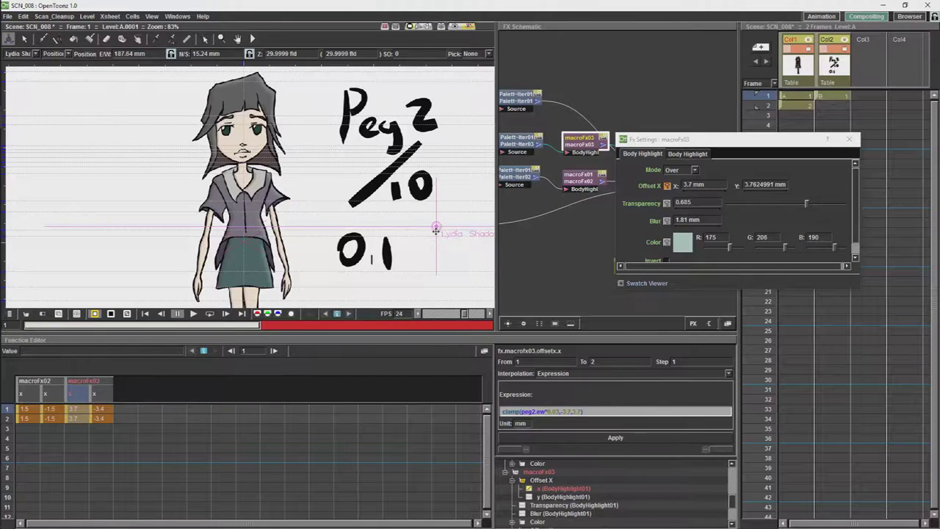
left_click_drag(452, 227, 127, 211)
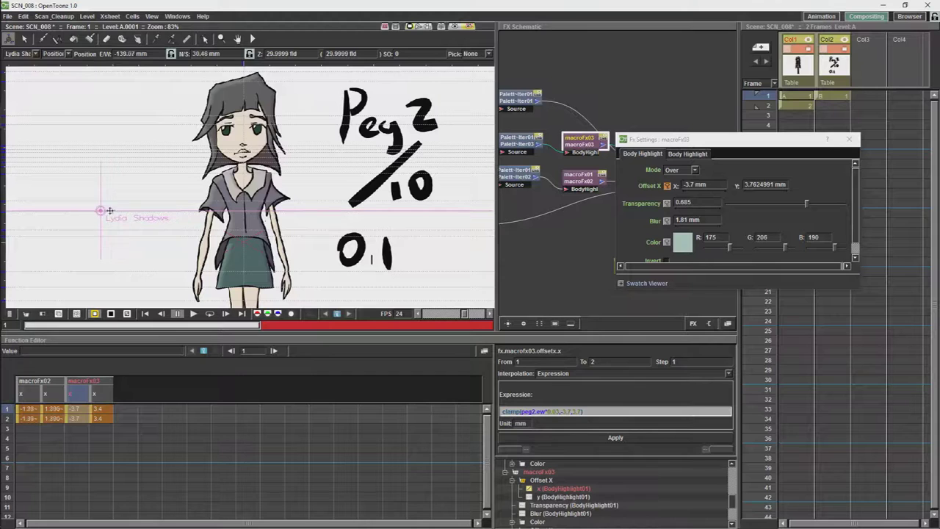
left_click_drag(111, 210, 355, 204)
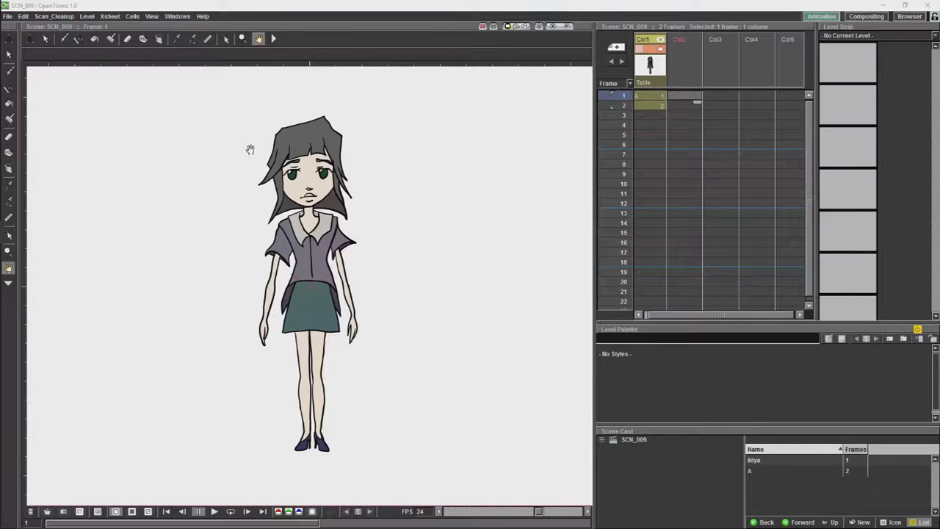
- Create the FR_Head_Lydia and FR_Hair_FR_Lydia vector levels on frame 1 of Col2 and Col3
right_click(687, 95)
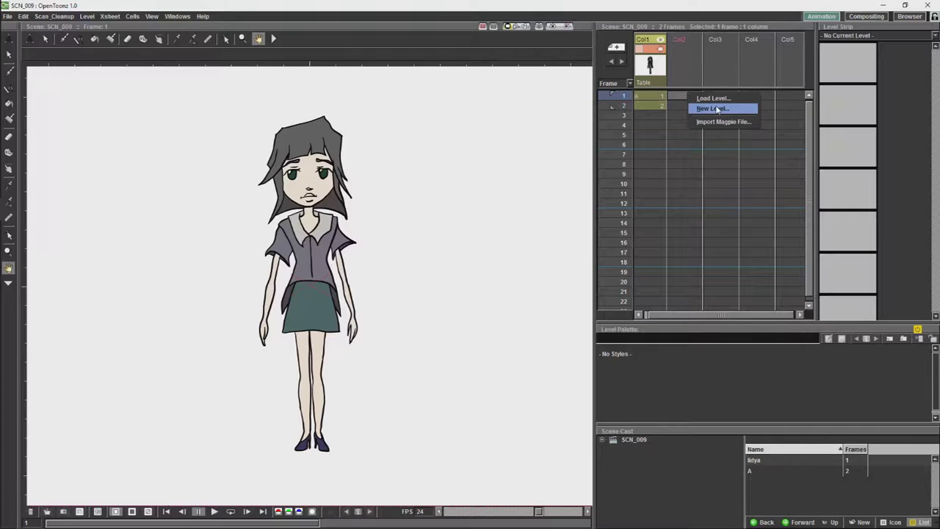
left_click(714, 108)
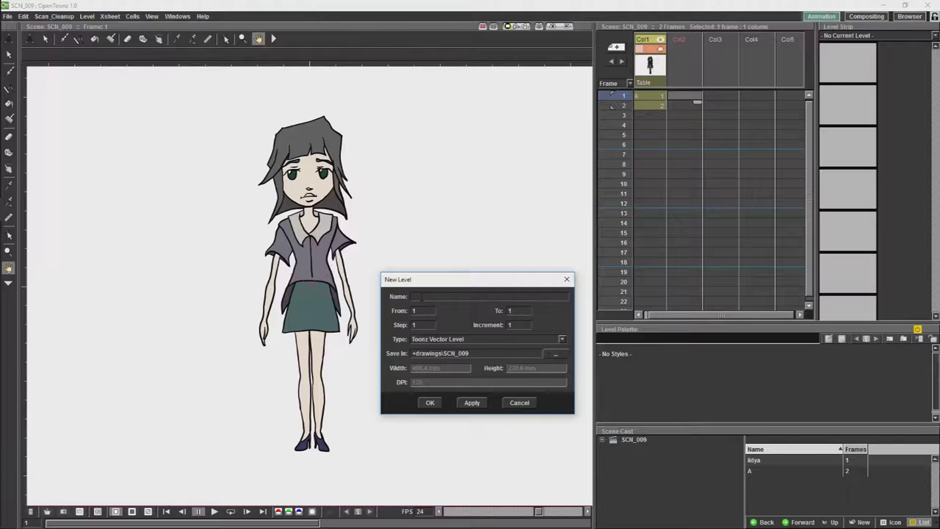
type("FR_Head_Lydia")
left_click(472, 403)
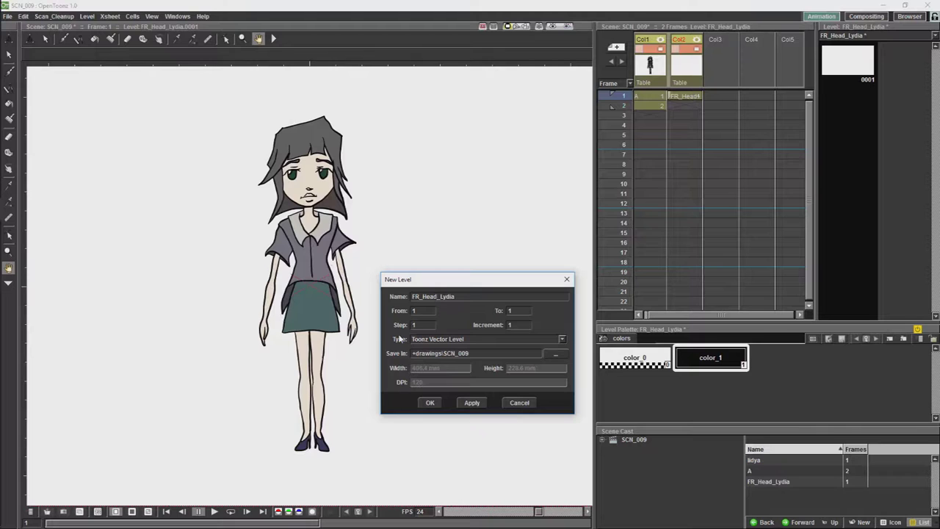
key("BackSpace")
key("BackSpace")
key("BackSpace")
key("BackSpace")
type("Hair_fr")
key("BackSpace")
key("BackSpace")
type("FR")
left_click(471, 403)
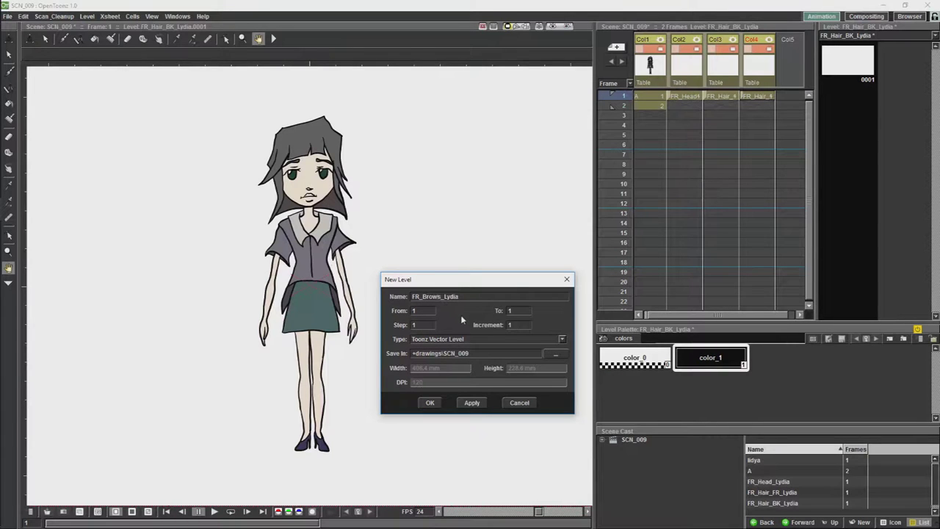
- Add the FR_Eyelid, FR_Pupil_1, FR_Pupil_2 and FR_Mouth levels in the next columns
left_click_drag(439, 296, 423, 296)
type("Eyelid")
left_click(472, 403)
type("Pupil_1")
left_click(472, 403)
type("2")
left_click(471, 403)
type("Mouth")
mouse_move(441, 296)
left_mouse_down()
mouse_move(411, 296)
mouse_move(441, 296)
left_mouse_up()
left_click(472, 403)
- Add the FR_Torso, FR_Arm_1, FR_Arm_2, FR_Leg_1 and FR_Leg_2 levels
type("Torso")
left_click(471, 403)
type("Arm_1")
left_click(471, 403)
type("2")
left_click(472, 403)
type("Leg_1")
left_click(471, 402)
type("2")
left_click(472, 402)
left_click(519, 402)
- Create the SD_Head_Lydia and SD_Hair_FR_Lydia side levels on frame 2
key("grave")
left_click(102, 108)
key("alt+n")
type("SDHead")
left_click(431, 402)
key("alt+n")
type("Hair_FR")
left_click(471, 403)
- Add the SD_Brow and SD_Eye side levels on frame 2 through Col6
left_click(567, 279)
left_click(200, 106)
key("alt+n")
type("Brow")
left_click(471, 402)
type("Eye")
left_click(472, 402)
- Create the SD_Eyelid side level through the eye level's settings
left_click(567, 279)
right_click(246, 107)
left_click(250, 200)
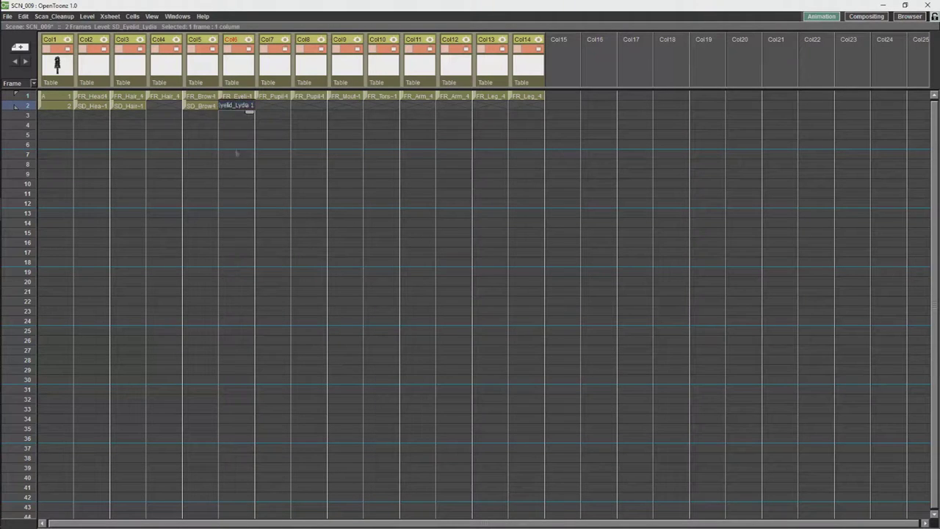
left_click(309, 115)
key("grave")
key("Escape")
key("grave")
- Add the SD_Pupil, SD_Mouth and SD_Torso_Lydia levels on row 2
key("alt+n")
left_click(430, 403)
key("alt+n")
left_click(430, 403)
key("alt+n")
type("Torso")
key("Return")
- Add the SD_Arm_1_Lydia, SD_Arm_2 and SD_Leg levels in Col11–Col13
key("alt+n")
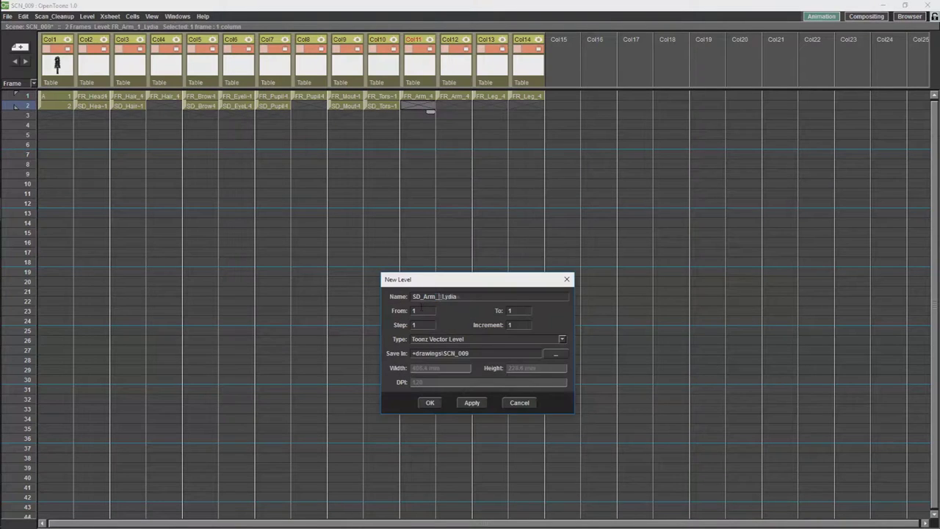
left_click(473, 403)
left_click(451, 109)
key("alt+n")
left_click(473, 403)
key("BackSpace")
type("Leg")
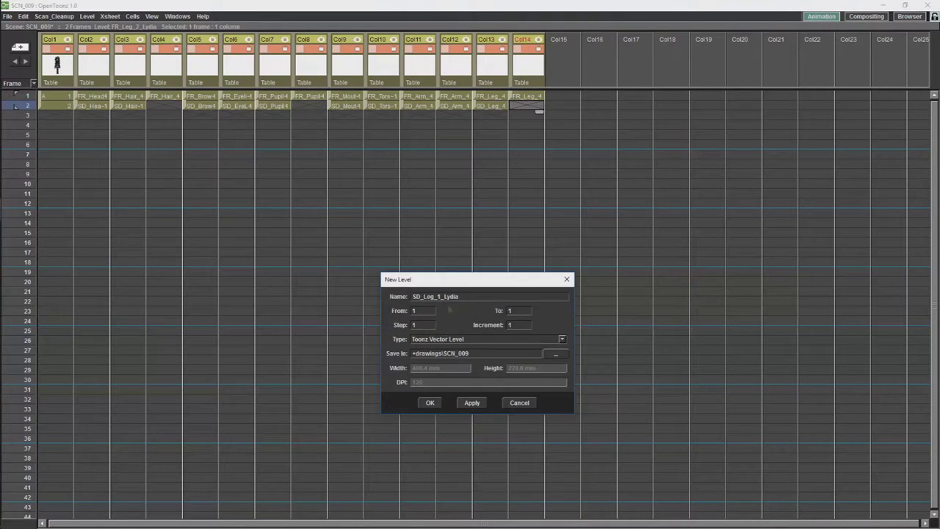
key("Return")
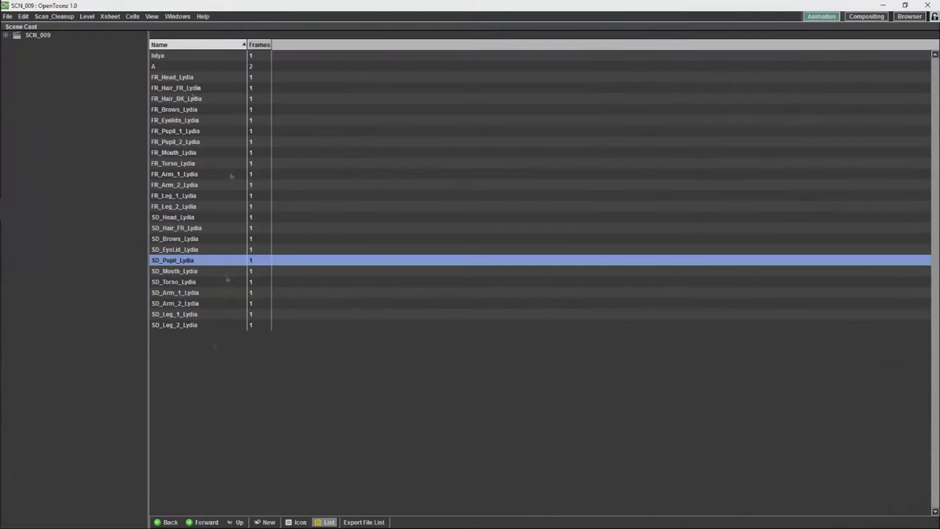
- Rename the two front pupil levels to FR1_Pupil_Lydia and FR2_Pupil_Lydia
left_click(176, 88)
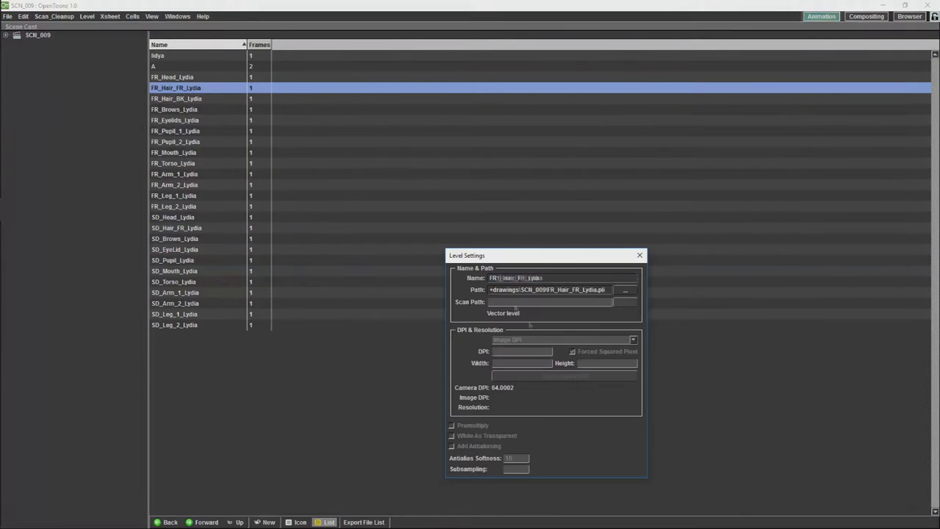
left_click(175, 131)
type("FR1_Pupil_Lydia")
key("Return")
right_click(187, 142)
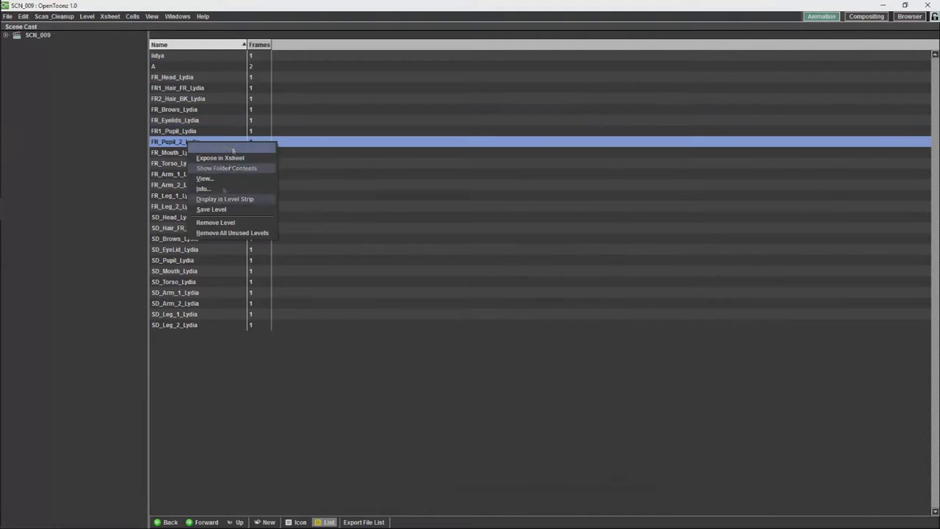
left_click(213, 147)
type("FR2_Pupil_Lydia")
key("Return")
- Rename the two front arm levels to FR1_Arm_Lydia and FR2_Arm_Lydia
right_click(180, 174)
left_click(206, 179)
type("FR1_Arm_Lydia")
key("Return")
right_click(180, 184)
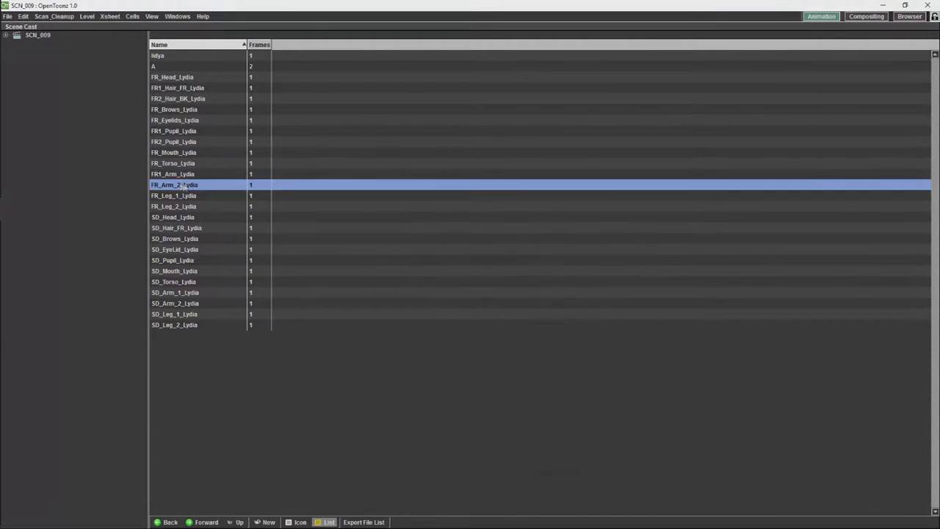
left_click(205, 189)
type("FR2_Arm_Lydia")
key("Return")
- Rename the two front leg levels with FR1_Leg_Lydia / FR2_Leg_Lydia style names
right_click(193, 196)
left_click(213, 199)
type("FR2_Leg_Lydia")
key("Return")
right_click(185, 206)
left_click(207, 211)
type("FR2_Leg_Lydia")
key("Return")
- Rename the side hair level to SD1_Hair_Lydia
left_click(175, 217)
left_click(174, 229)
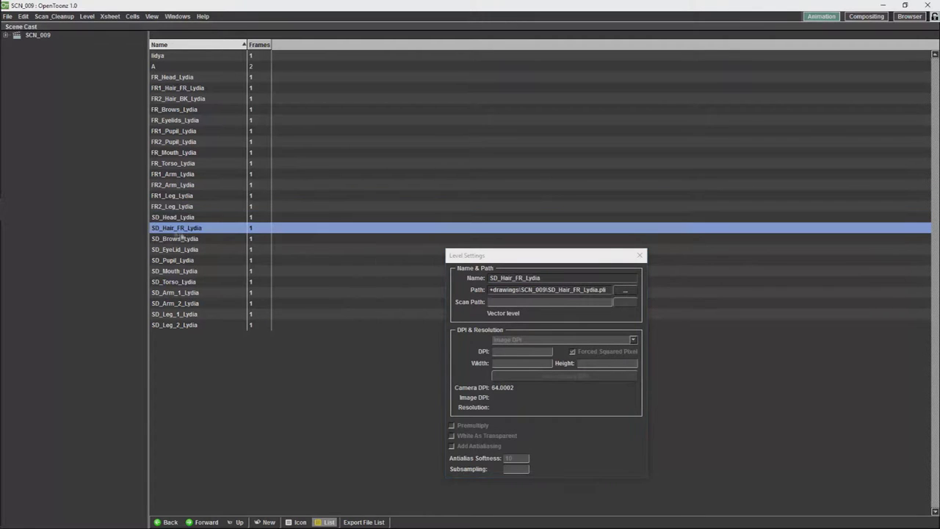
double_click(562, 277)
type("SD1_Hair_Lydia")
key("Return")
- Rename the two side arm levels to SD1_Arm_Lydia and SD2_Arm_Lydia
left_click(175, 239)
right_click(183, 293)
left_click(209, 299)
double_click(492, 278)
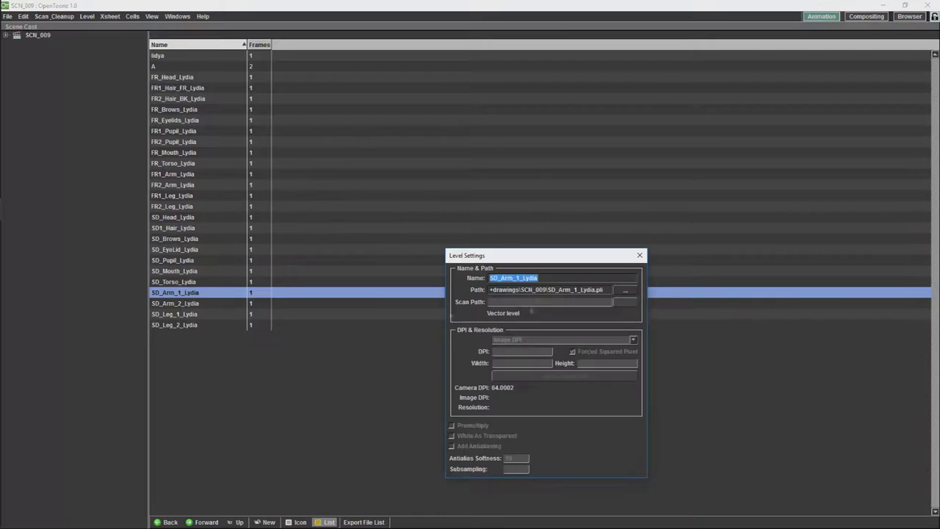
type("SD1_Arm_Lydia")
key("Return")
right_click(188, 303)
left_click(209, 309)
type("SD2_Arm_Lydia")
key("Return")
- Rename the side legs to SD1_Leg_Lydia and SD2_Leg_Lydia, then return to the Xsheet
right_click(175, 314)
left_click(197, 320)
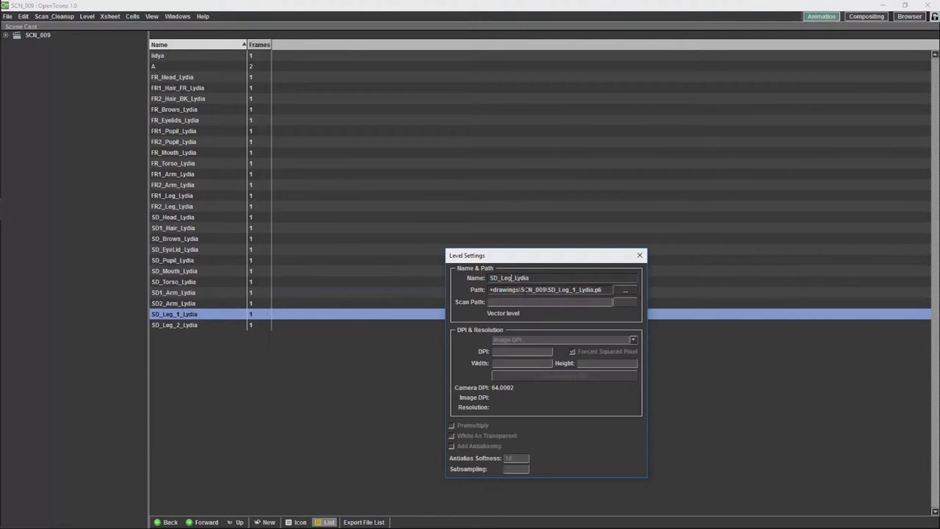
type("SD1_Leg_Lydia")
right_click(175, 325)
left_click(197, 331)
type("2")
left_click(639, 255)
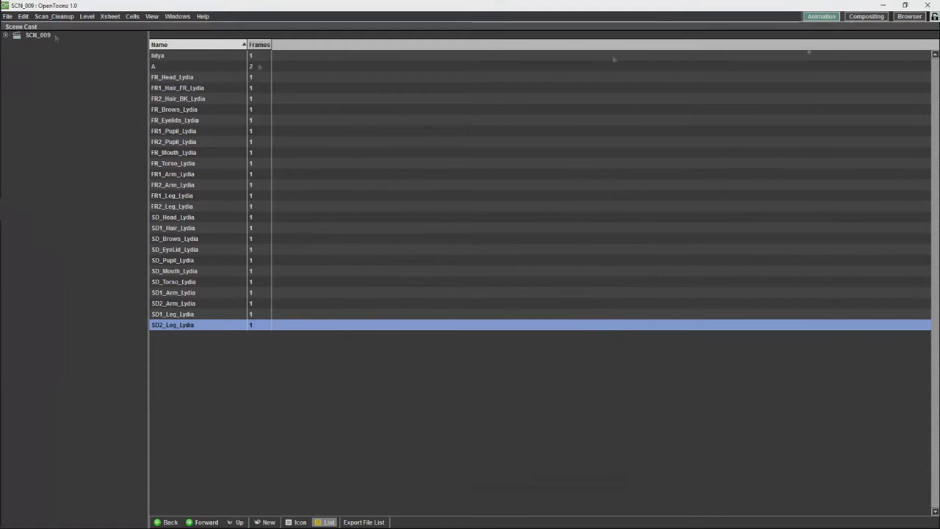
left_click(822, 16)
- Step through the xsheet cells in rows 1 and 2 to check the level names
key("Right")
key("Right")
key("Right")
key("Right")
key("Right")
key("Right")
key("Right")
key("Right")
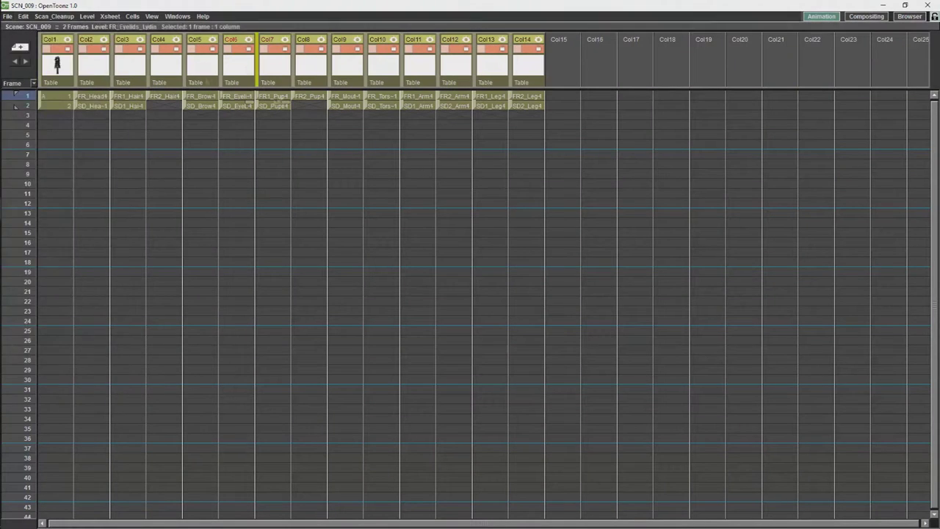
key("Down")
key("Left")
key("Left")
key("Left")
key("Left")
key("Left")
key("Left")
key("Left")
key("Left")
key("Left")
key("Left")
key("Right")
key("Right")
key("Right")
key("Right")
key("Right")
key("Right")
key("alt+f")
key("Right")
key("Escape")
key("Right")
key("Right")
key("Right")
key("Right")
key("Right")
key("Right")
key("alt+f")
key("Right")
key("Escape")
- Save scene SCN_009 with Ctrl+S and restore the full Animation room layout
key("Down")
key("grave")
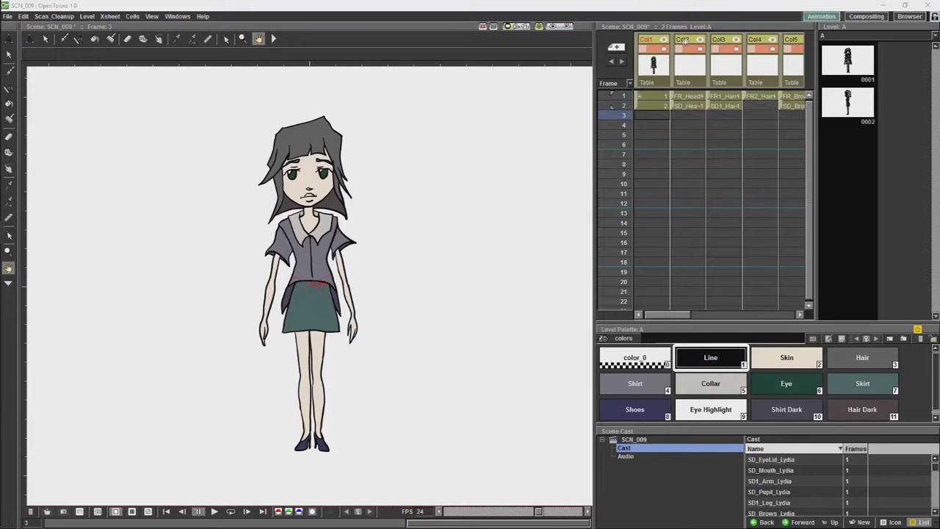
key("grave")
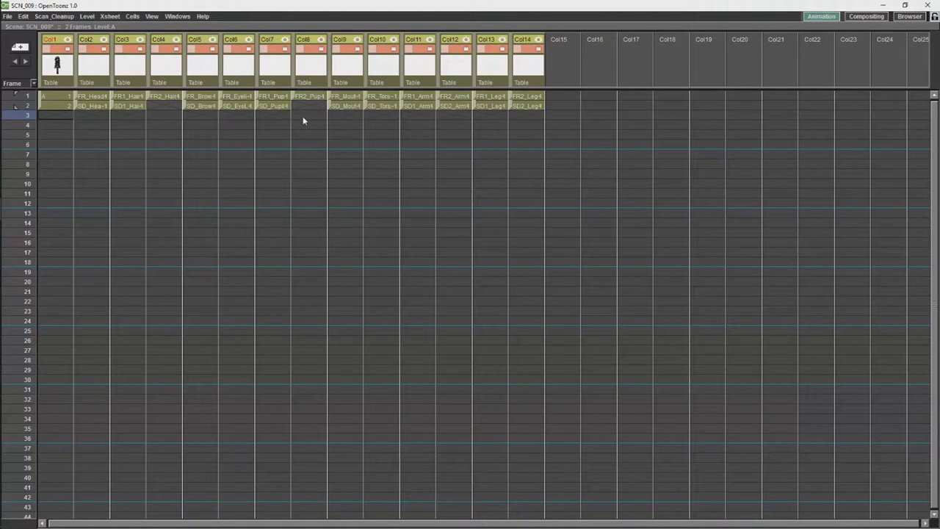
key("ctrl+s")
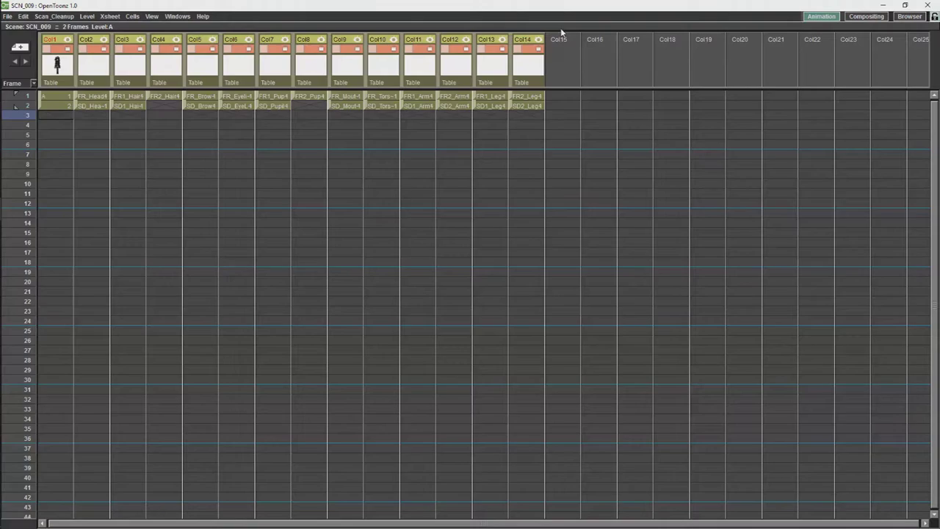
key("grave")
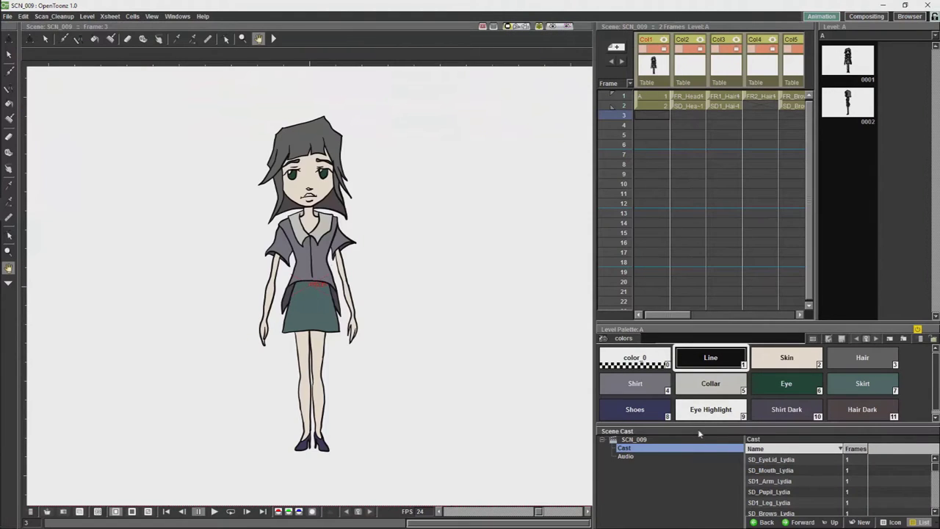
- Maximize the Scene Cast and create a new folder named Lydia under Cast
key("grave")
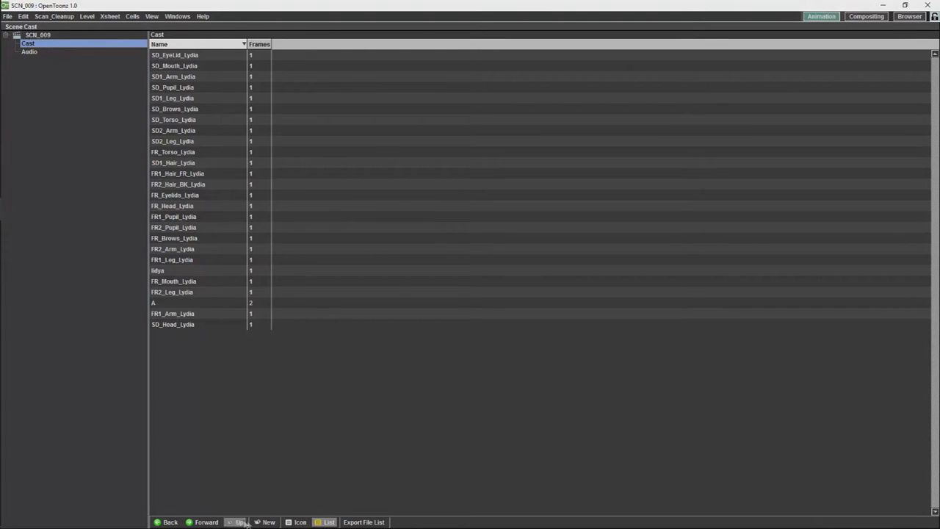
left_click(268, 522)
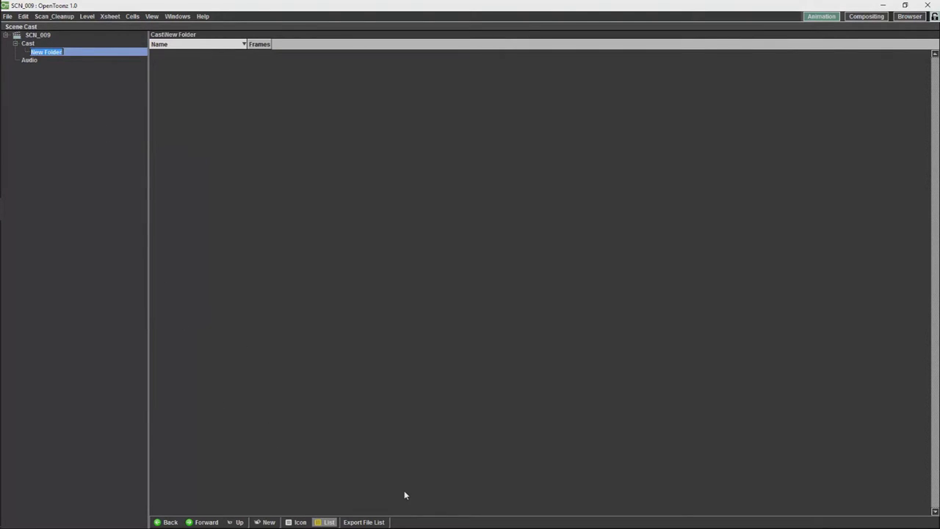
type("Lydia")
key("Return")
- Move all FR_ and SD_ body-part levels from Cast into the Lydia folder
left_click(37, 44)
left_click(176, 56)
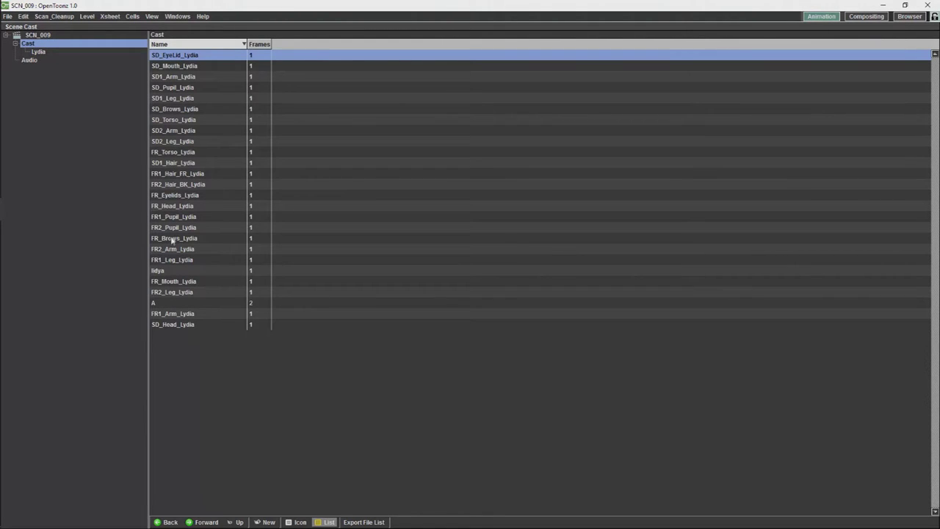
left_click(170, 263, "shift")
left_click_drag(170, 263, 38, 54)
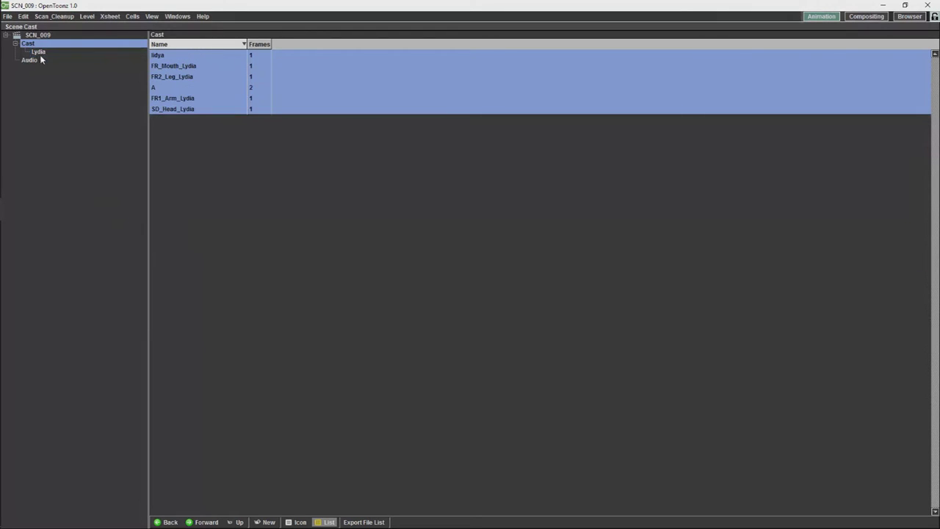
left_click(173, 68)
left_click(173, 78, "shift")
left_click_drag(176, 79, 38, 53)
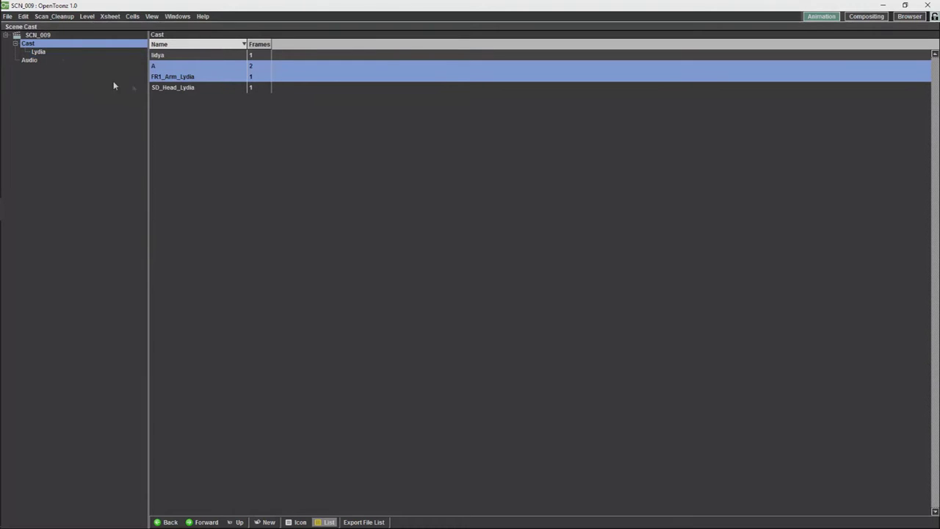
left_click(175, 78)
left_click(176, 88, "shift")
left_click_drag(177, 91, 40, 54)
left_click(38, 52)
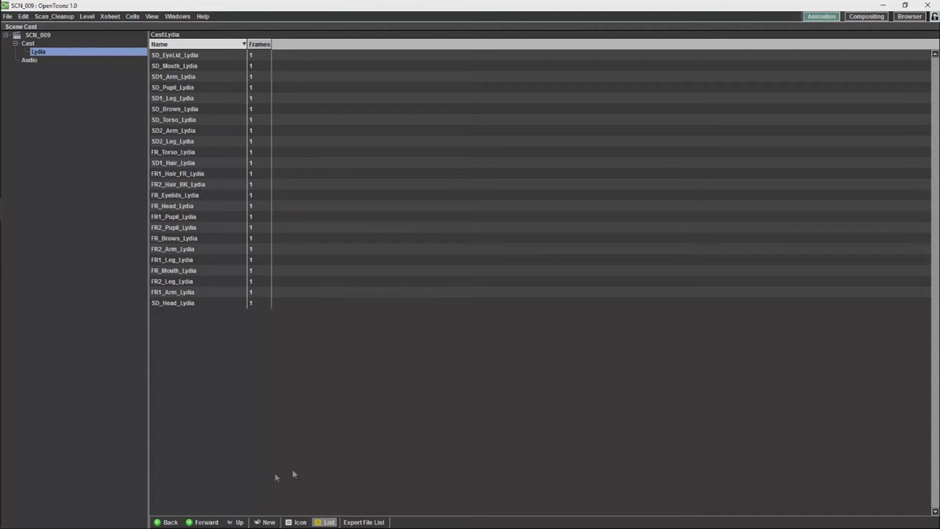
- Create a Front subfolder in Lydia and move all 13 FR_ levels into it
left_click(266, 521)
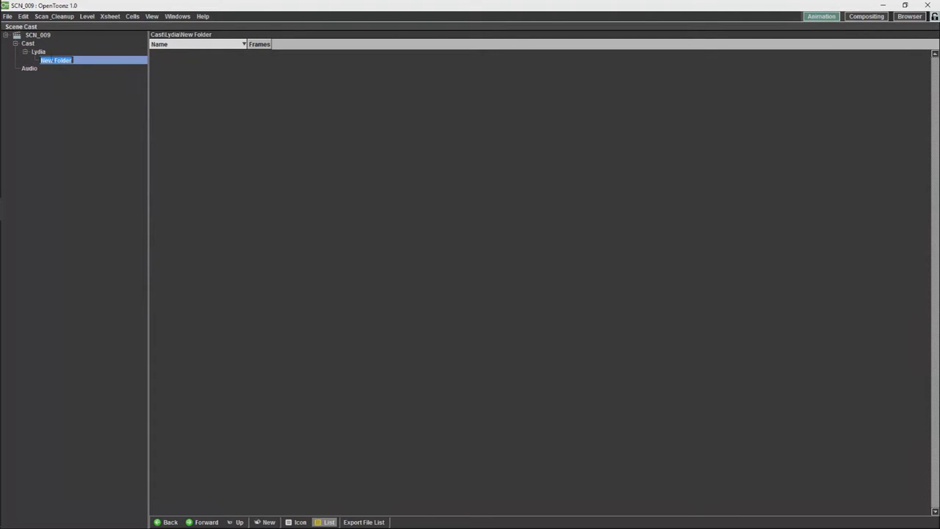
type("Fri")
type("ont")
key("Return")
left_click(42, 51)
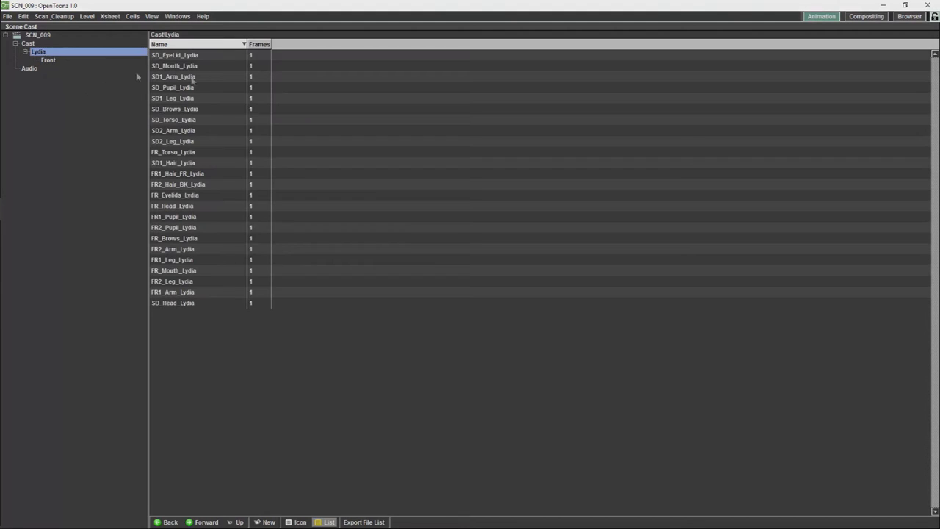
left_click_drag(166, 152, 49, 60)
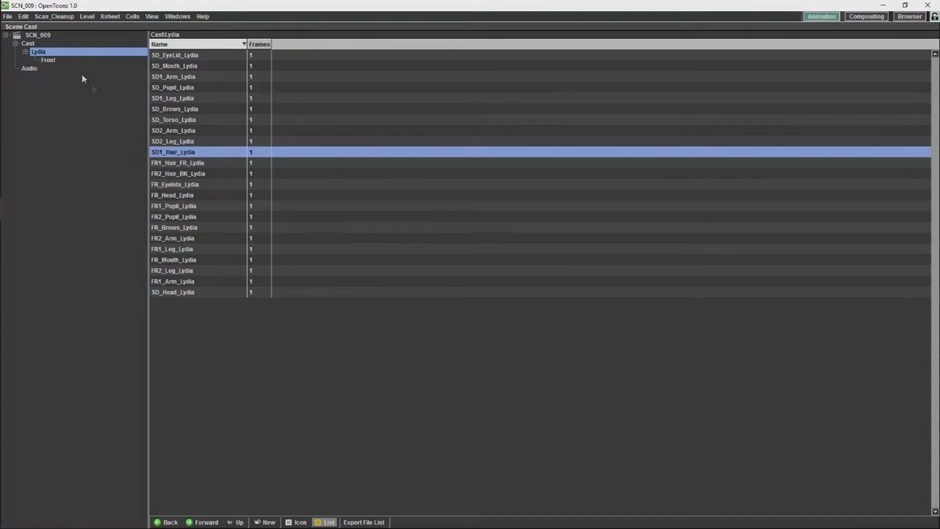
left_click(168, 163)
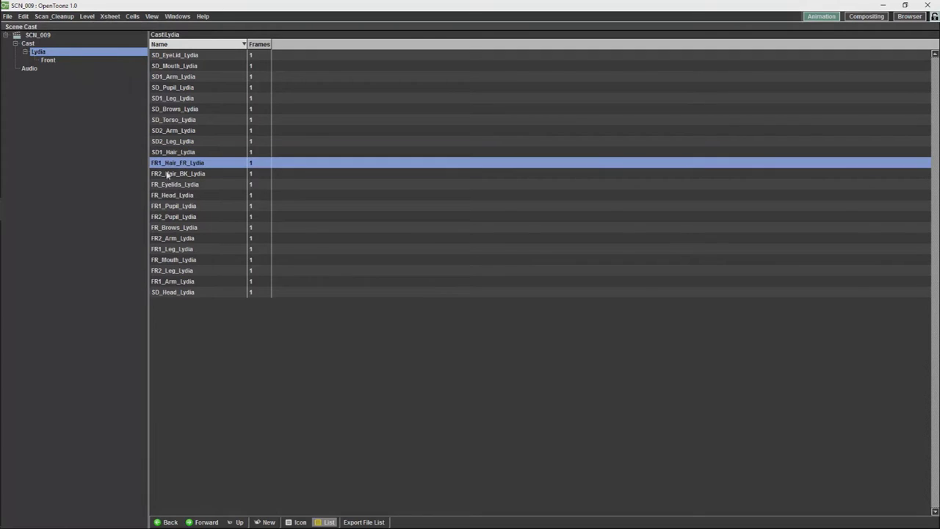
left_click(169, 285, "shift")
left_click_drag(177, 166, 156, 163)
left_click(164, 271, "shift")
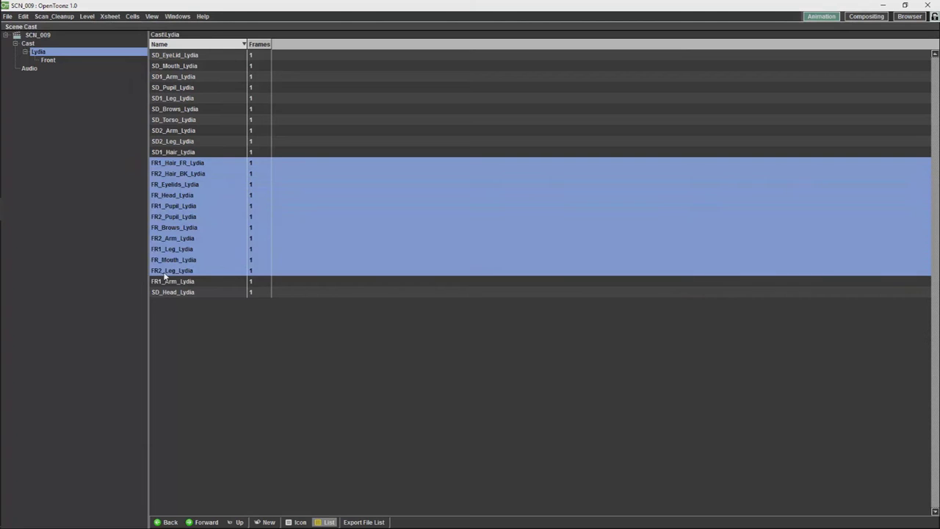
left_click_drag(163, 271, 48, 60)
left_click(168, 167)
left_click_drag(168, 166, 47, 58)
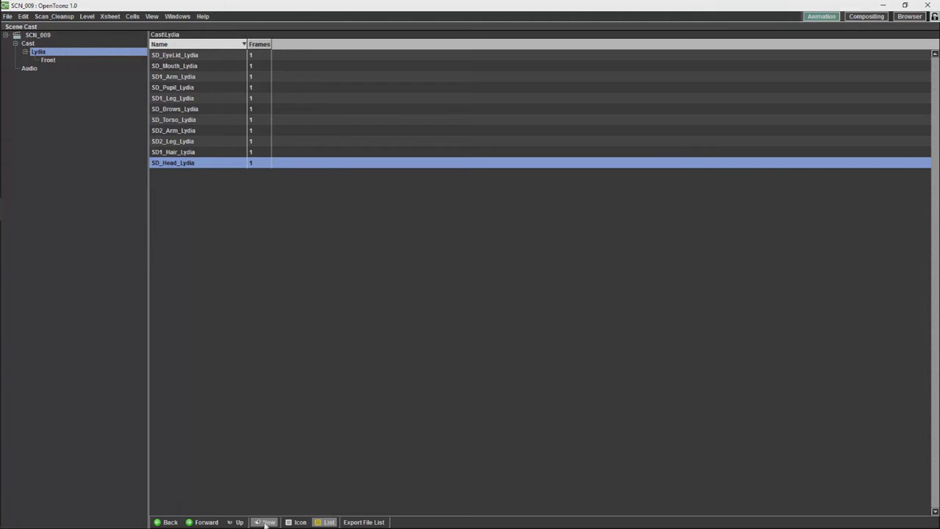
- Create a Side subfolder in Lydia and move the 11 SD_ levels into it
left_click(257, 521)
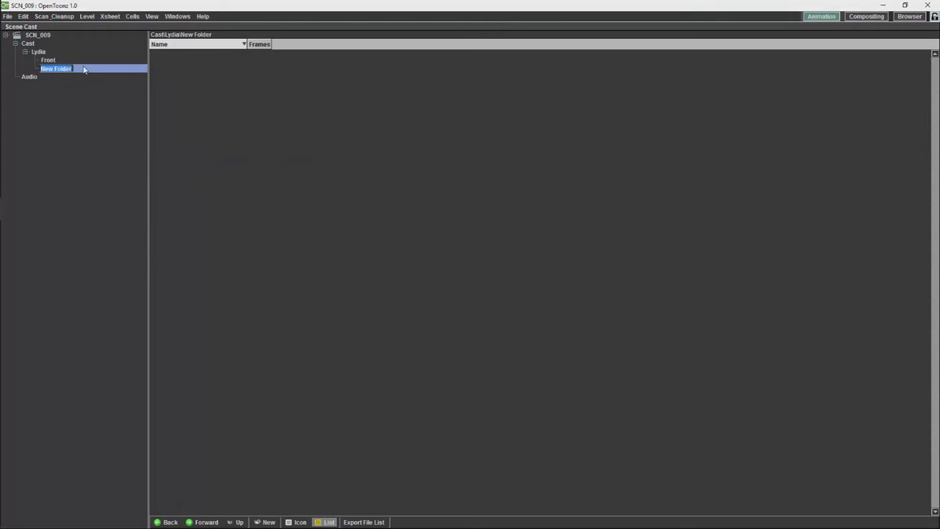
type("Side")
key("Return")
left_click(46, 60)
left_click(39, 52)
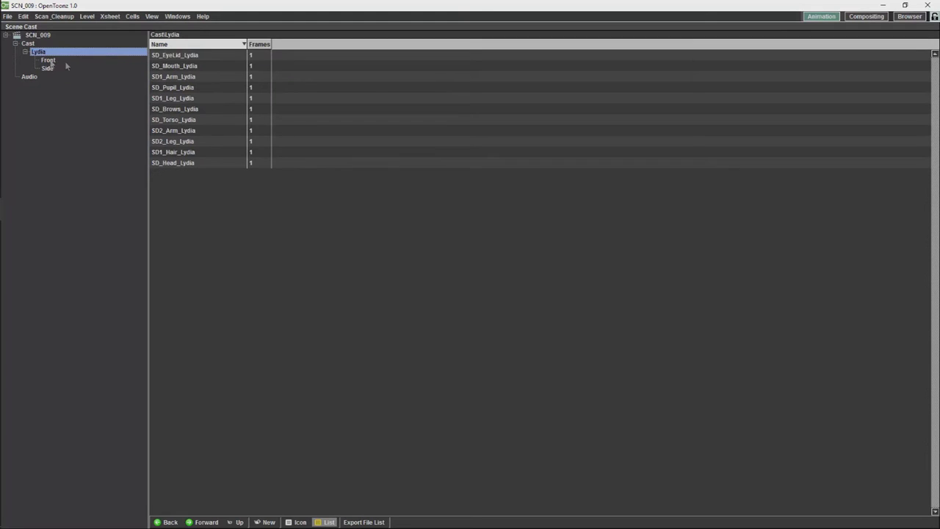
left_click(188, 59)
left_click(176, 163, "shift")
left_click(184, 59)
left_click_drag(185, 59, 169, 74)
left_click(177, 164, "shift")
left_click(168, 163, "shift")
left_click_drag(168, 163, 49, 69)
- Check the Front and Side folder contents and restore the full room layout
left_click(48, 59)
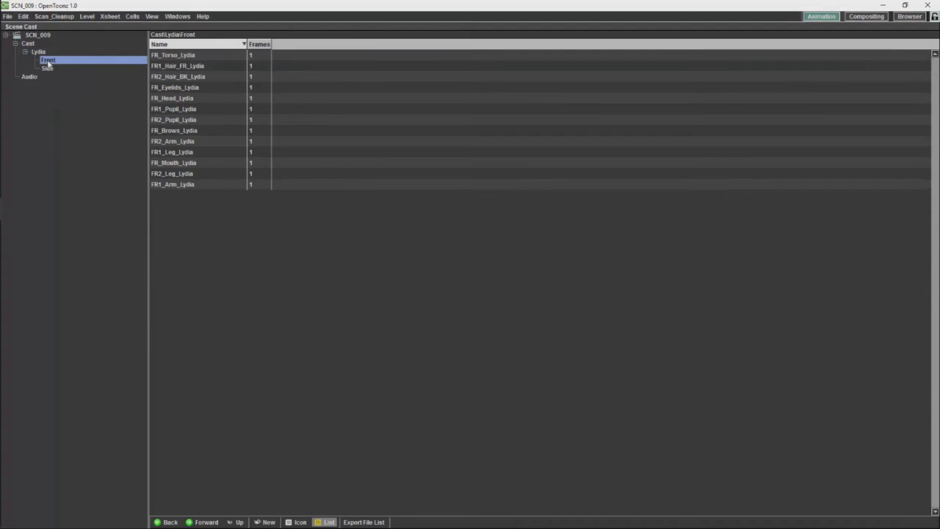
left_click(49, 67)
left_click(48, 60)
left_click(48, 68)
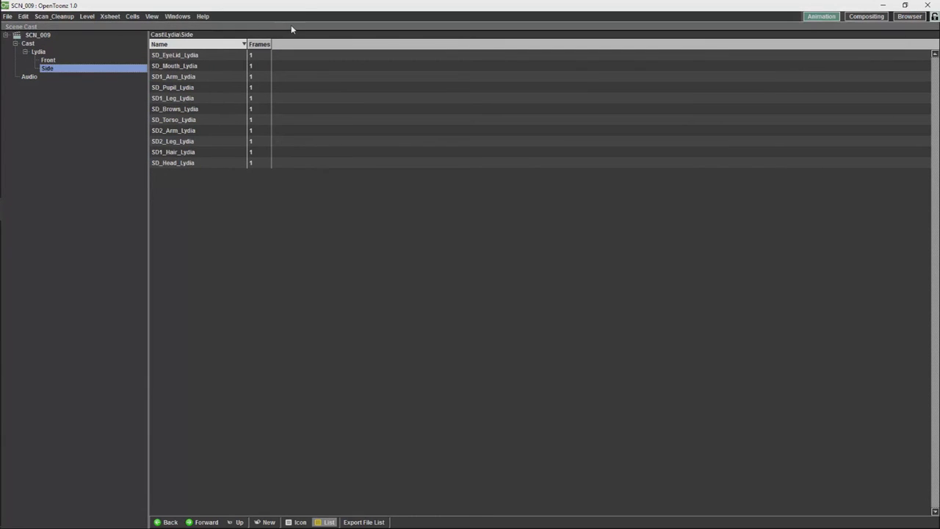
key("grave")
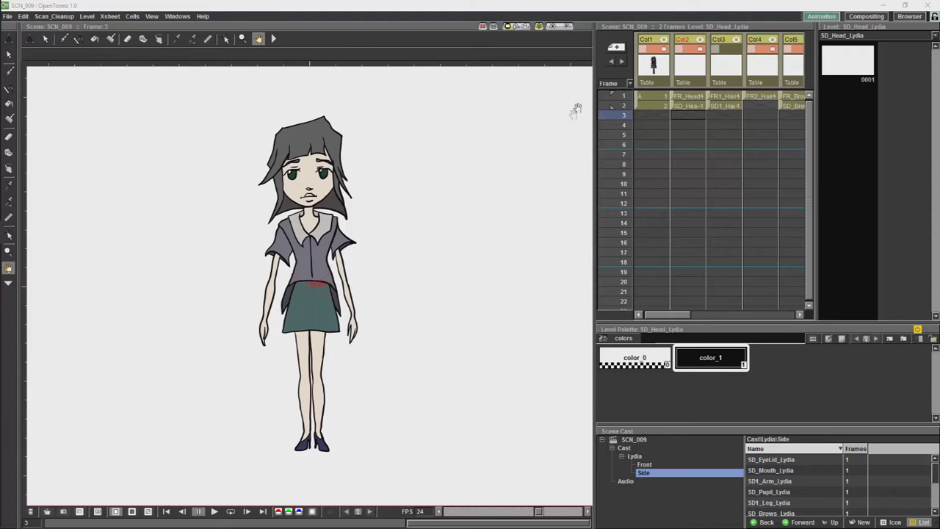
- Name xsheet columns Head_Lydia, Hair_Lydia, Hair2_Lydia, Brows_Lydia and EyeLids_Lydia
double_click(679, 39)
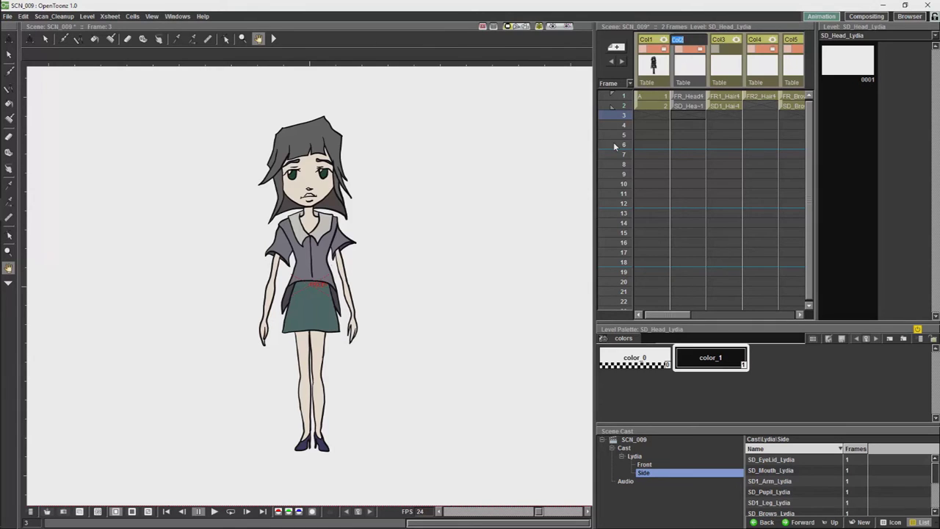
type("Head_Lydia")
key("Tab")
type("`Hair_Lydia")
key("Tab")
type("Hair2_Lydia")
key("Tab")
type("Brows_Lydia")
key("Tab")
type("EyeLids_Lydia")
key("Tab")
- Name the next columns Pupils_Lydia, Pupil2_Lydia, Mouth_Lydia, Torso_Lydia, Arm1_Lydia, Arm2_Lydia and Leg1_Lydia
type("Pupils_Lydia")
key("Tab")
type("Pupil2_Lydia")
key("Tab")
type("Mouth_Lydia")
key("Tab")
type("Torso_Lydia")
key("Tab")
type("Arm1_Lydia")
key("Tab")
type("Arm2_Lydia")
key("Tab")
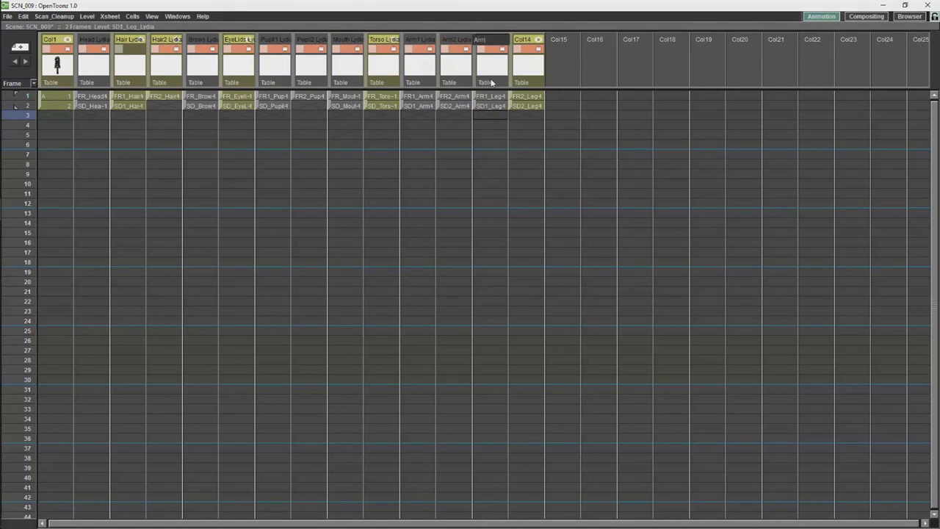
type("Leg1_Lydia")
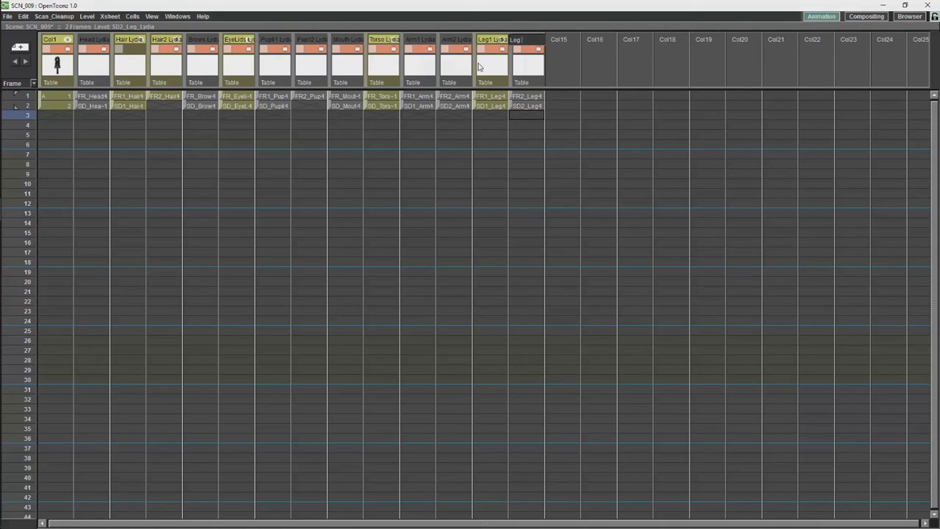